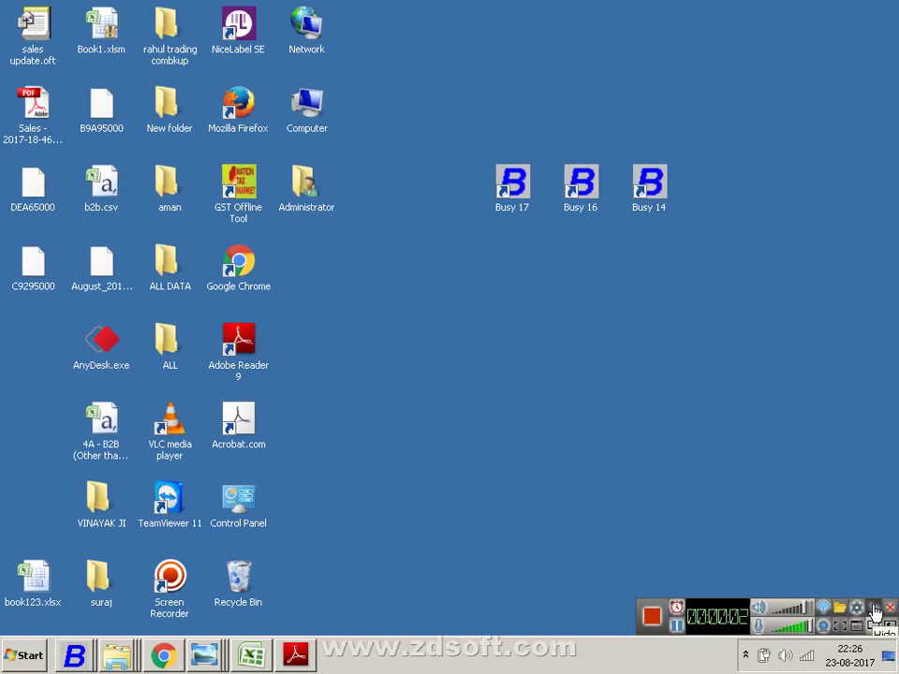
Bring com.pdf's reverse-charge services table into view and highlight the GTA service row
{"action": "left_click", "coordinate": [875, 613]}
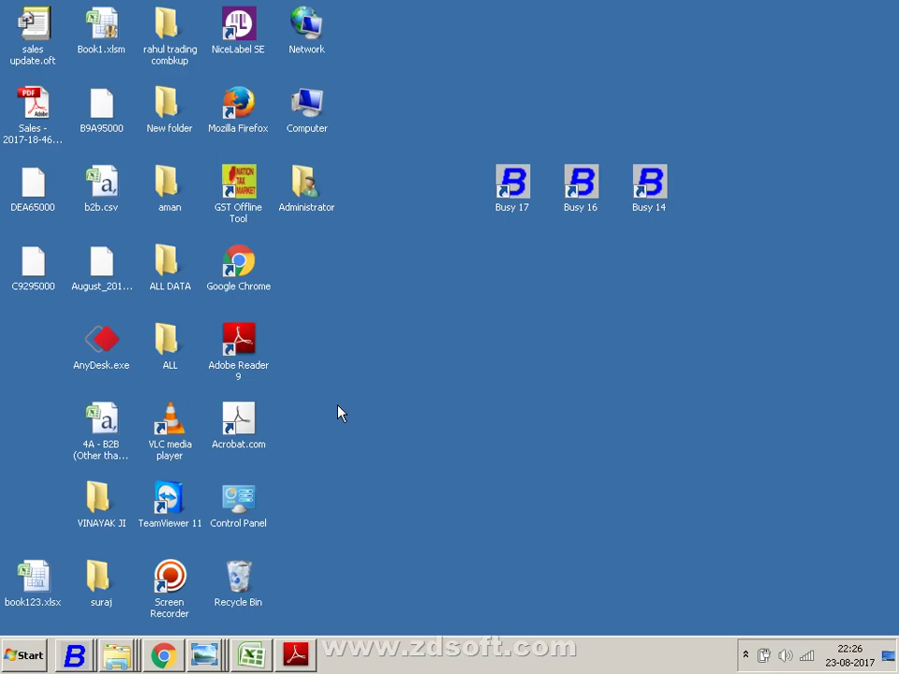
{"action": "left_click", "coordinate": [301, 651]}
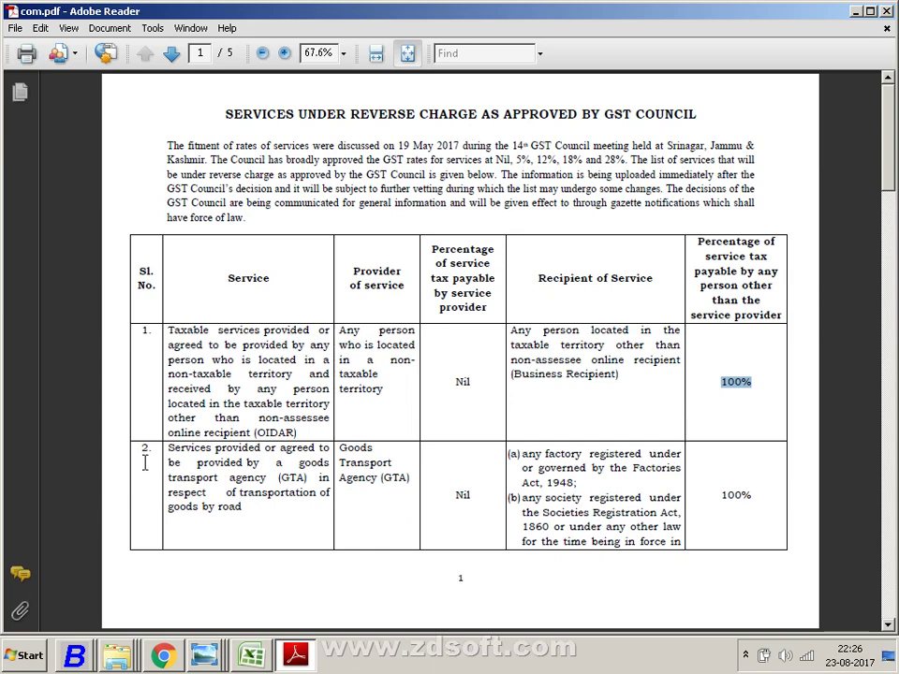
{"action": "left_click_drag", "start_coordinate": [145, 447], "coordinate": [210, 453]}
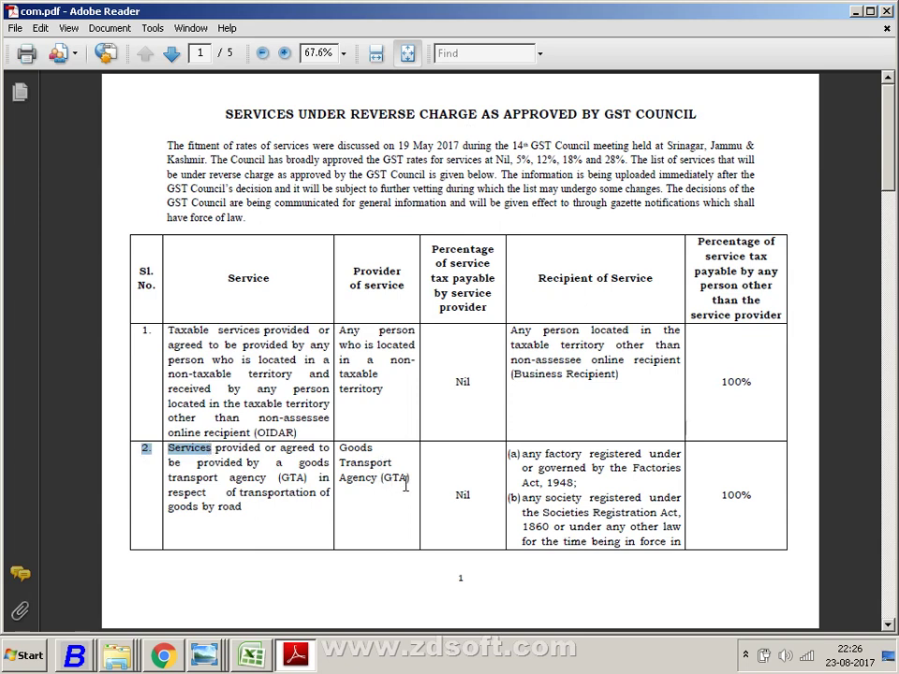
{"action": "left_click", "coordinate": [303, 491]}
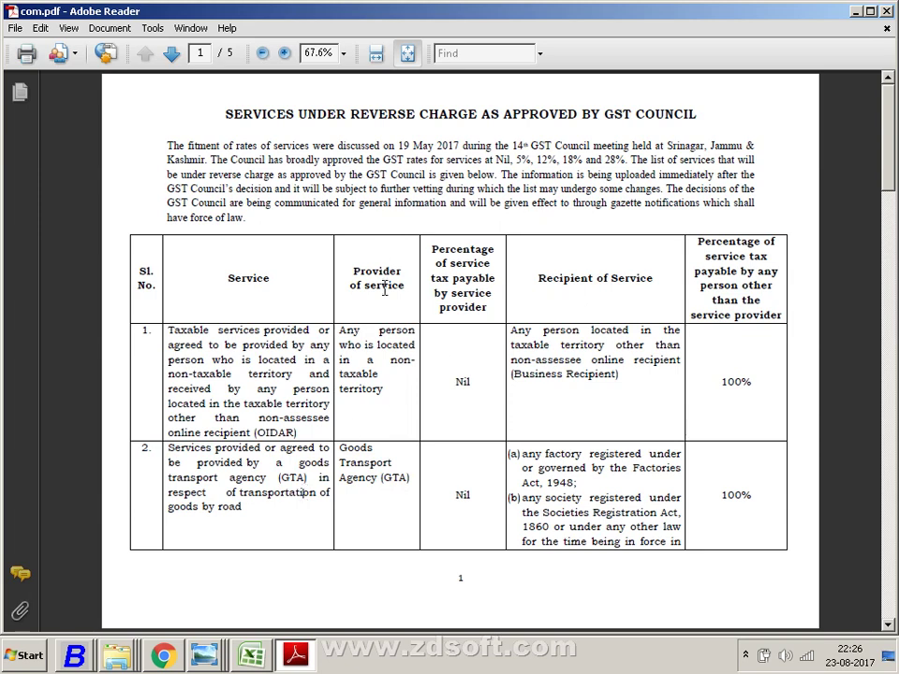
Highlight the 'Provider of service' heading, the GTA row's Nil, and row 1's 100%
{"action": "left_click_drag", "start_coordinate": [353, 272], "coordinate": [405, 287]}
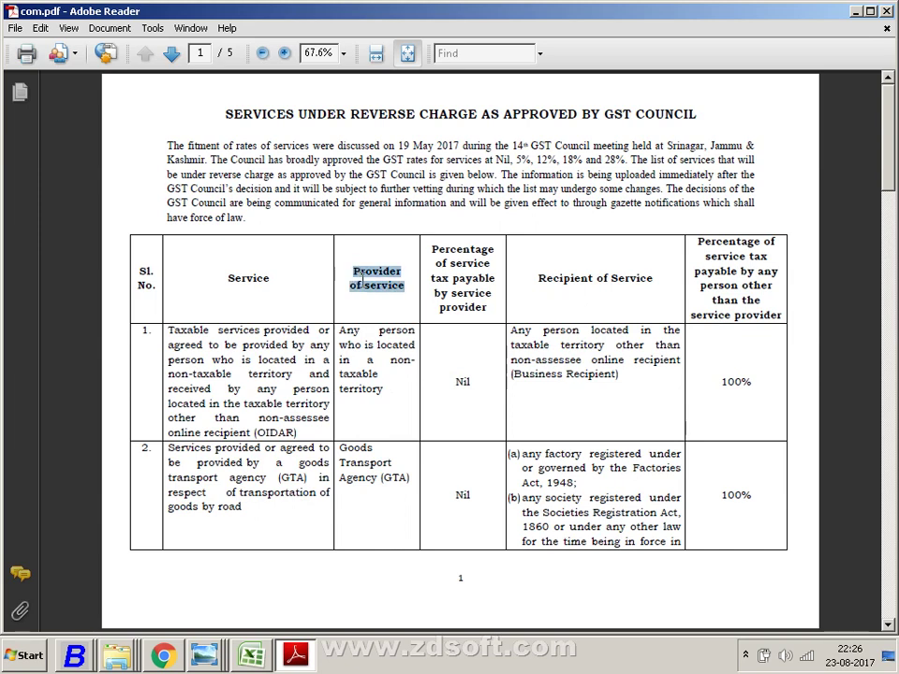
{"action": "left_click_drag", "start_coordinate": [456, 493], "coordinate": [471, 494]}
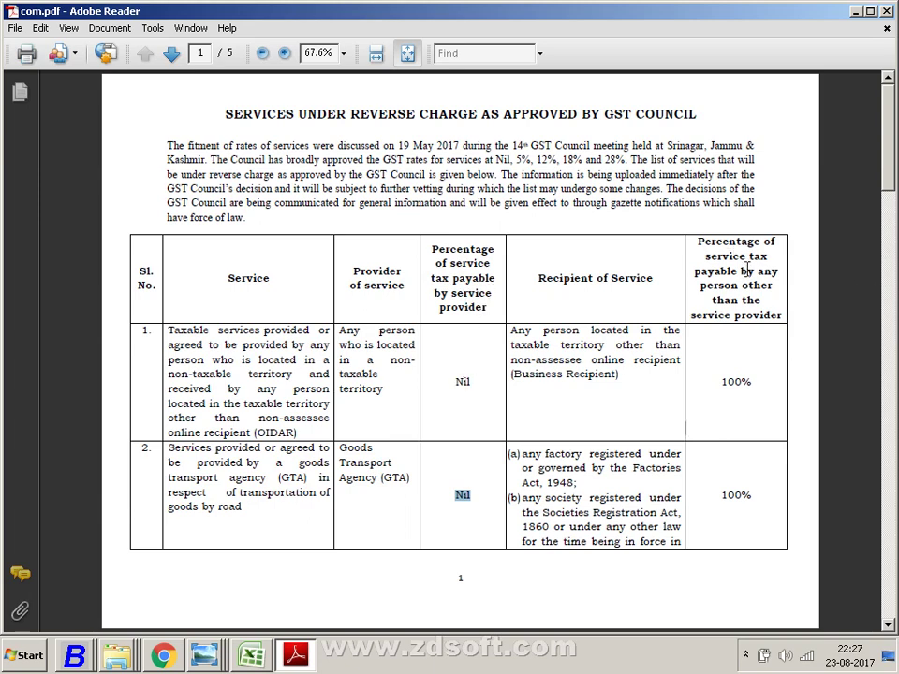
{"action": "left_click_drag", "start_coordinate": [720, 382], "coordinate": [750, 391]}
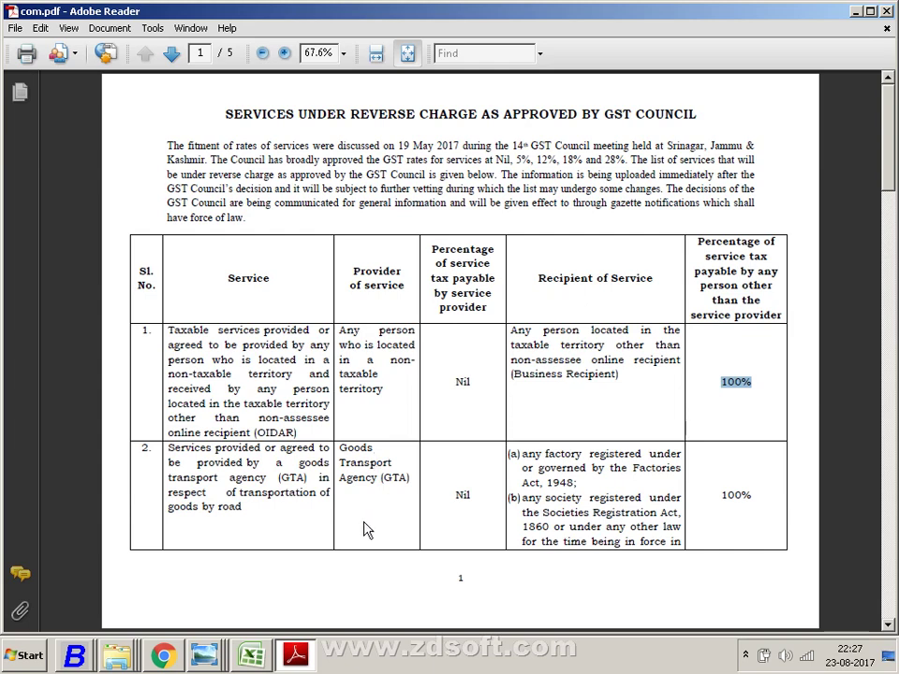
{"action": "left_click", "coordinate": [204, 656]}
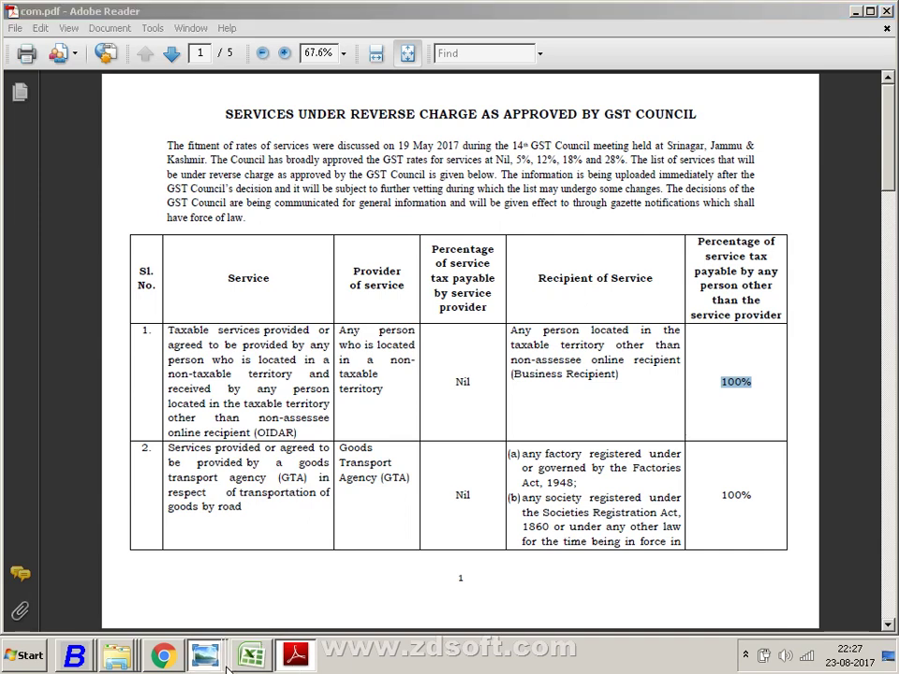
Open the slide images and settle on 2.JPG, the Section 9(3) CGST Act provision slide
{"action": "left_click", "coordinate": [201, 618]}
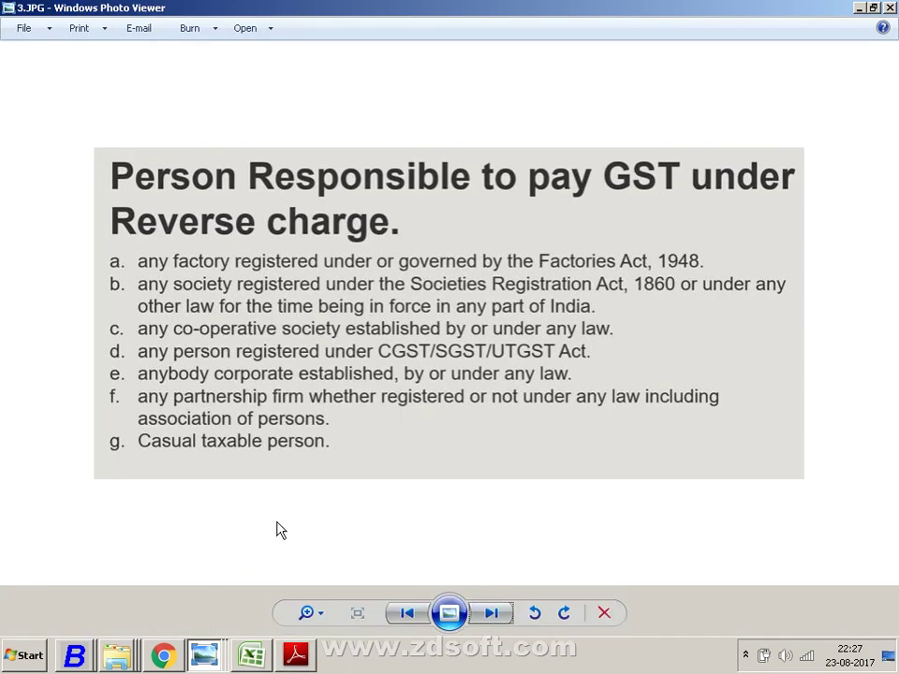
{"action": "key", "text": "Left"}
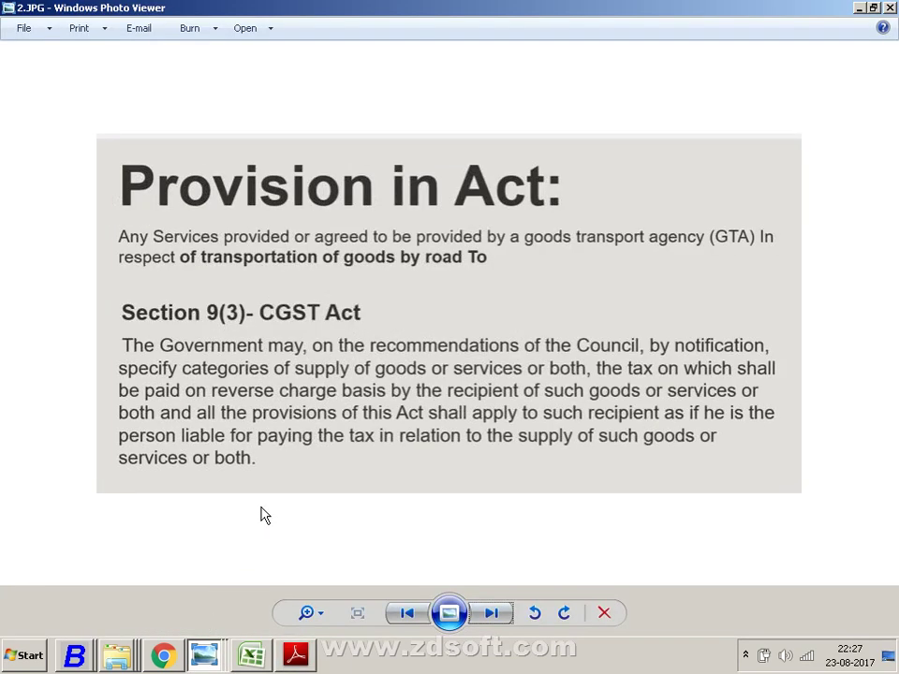
{"action": "key", "text": "Left"}
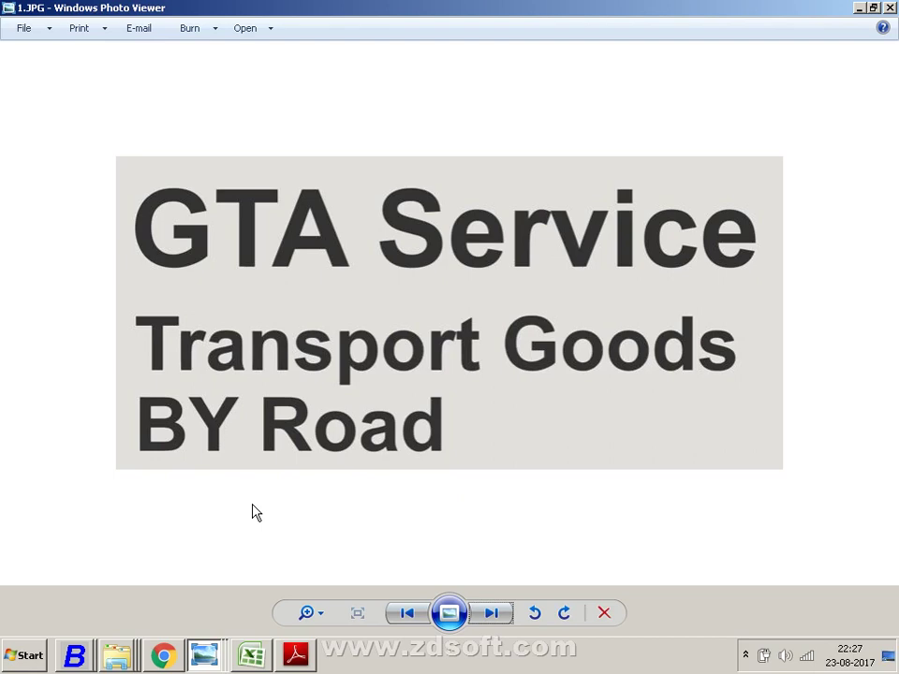
{"action": "key", "text": "Right"}
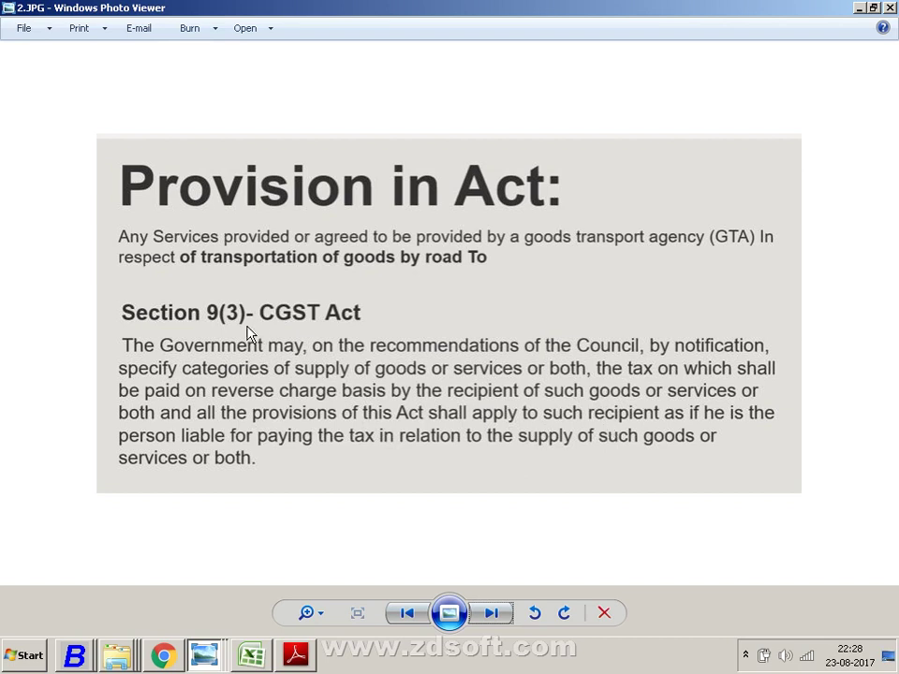
Advance to 3.JPG, listing persons responsible to pay GST under reverse charge (items a–g)
{"action": "key", "text": "Right"}
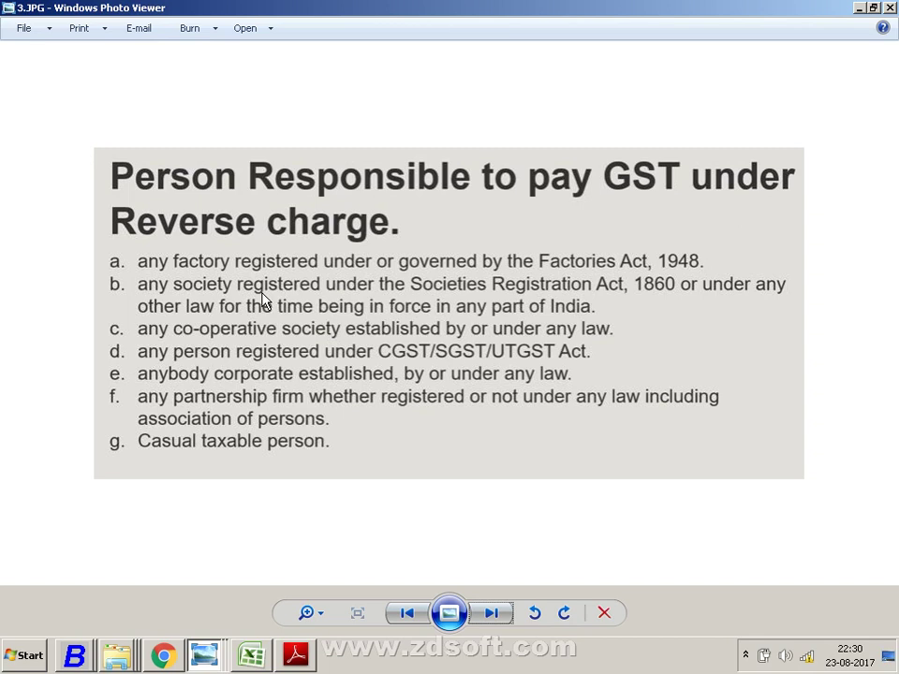
Advance to 4.JPG, covering unregistered payers under reverse charge and the ITC rules
{"action": "key", "text": "Right"}
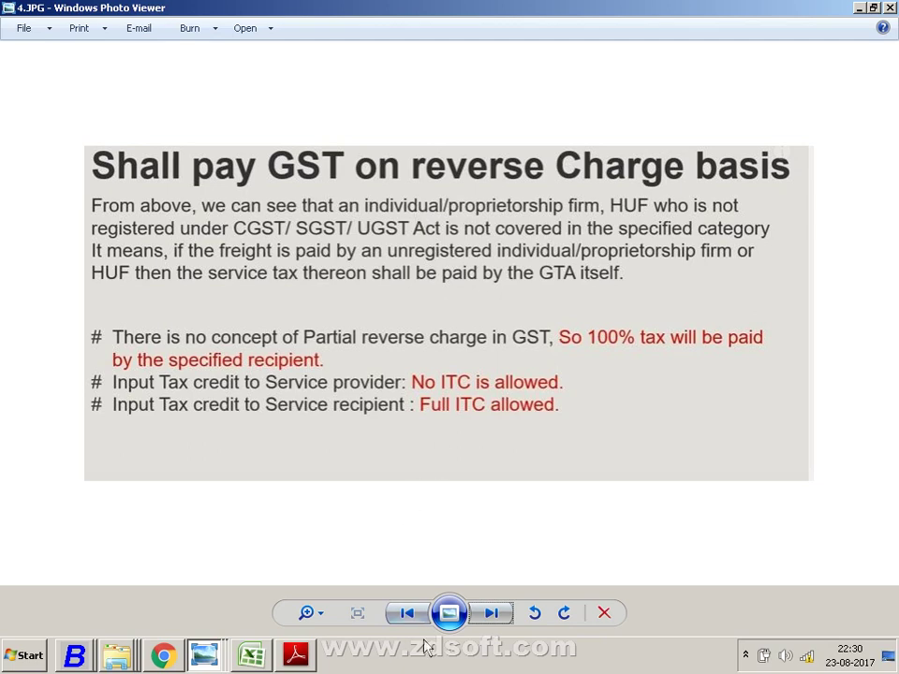
Flip between the Person Responsible slide and 4.JPG, ending on the reverse charge basis slide
{"action": "left_click", "coordinate": [406, 613]}
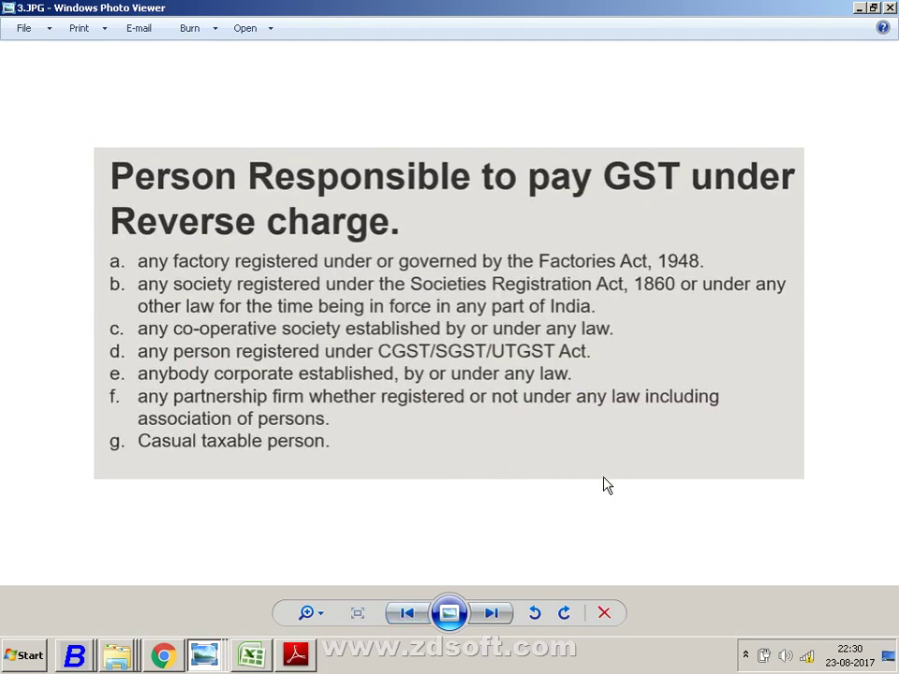
{"action": "left_click", "coordinate": [492, 613]}
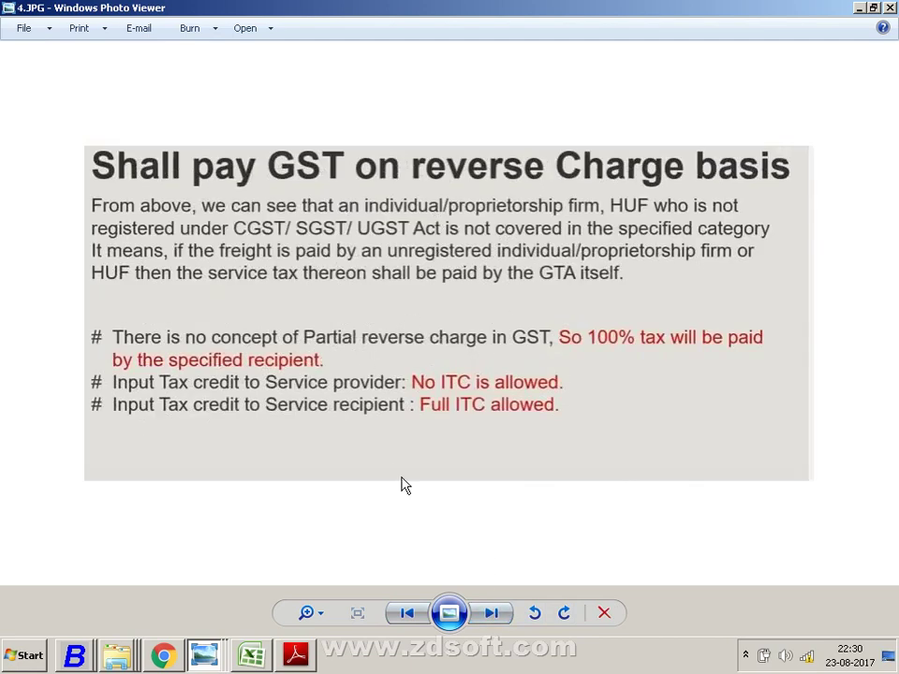
{"action": "left_click", "coordinate": [409, 613]}
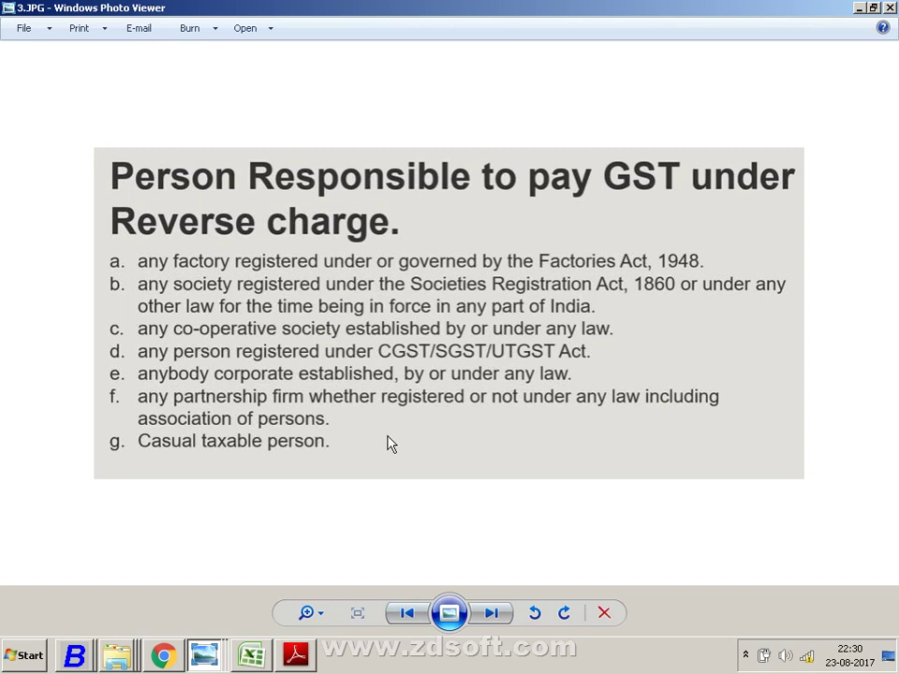
{"action": "left_click", "coordinate": [491, 613]}
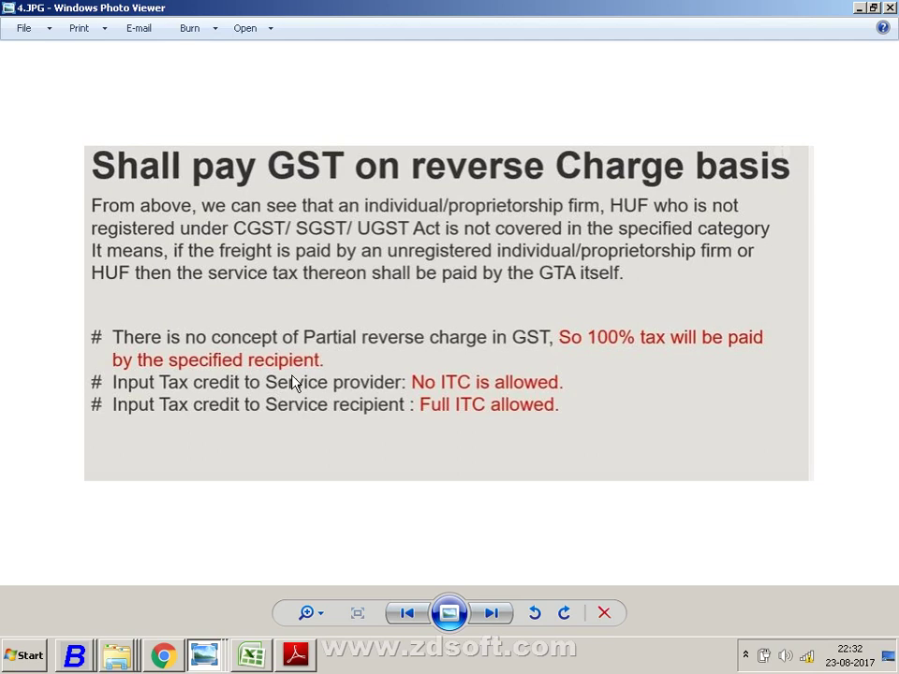
Move to 5.JPG, the Exemptions slide, after briefly passing the records-keeping slide
{"action": "key", "text": "Right"}
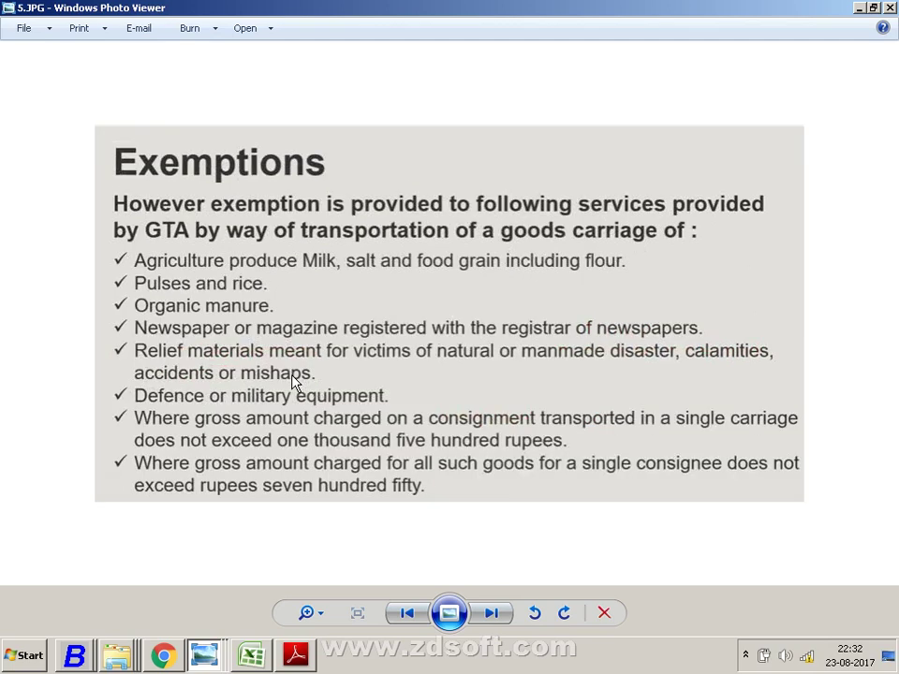
{"action": "key", "text": "Right"}
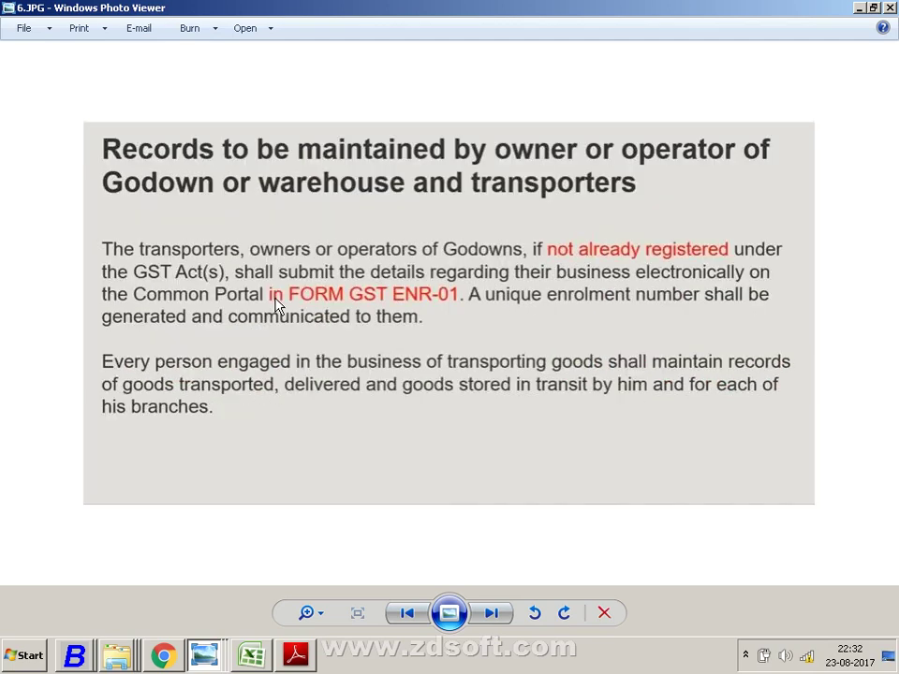
{"action": "key", "text": "Left"}
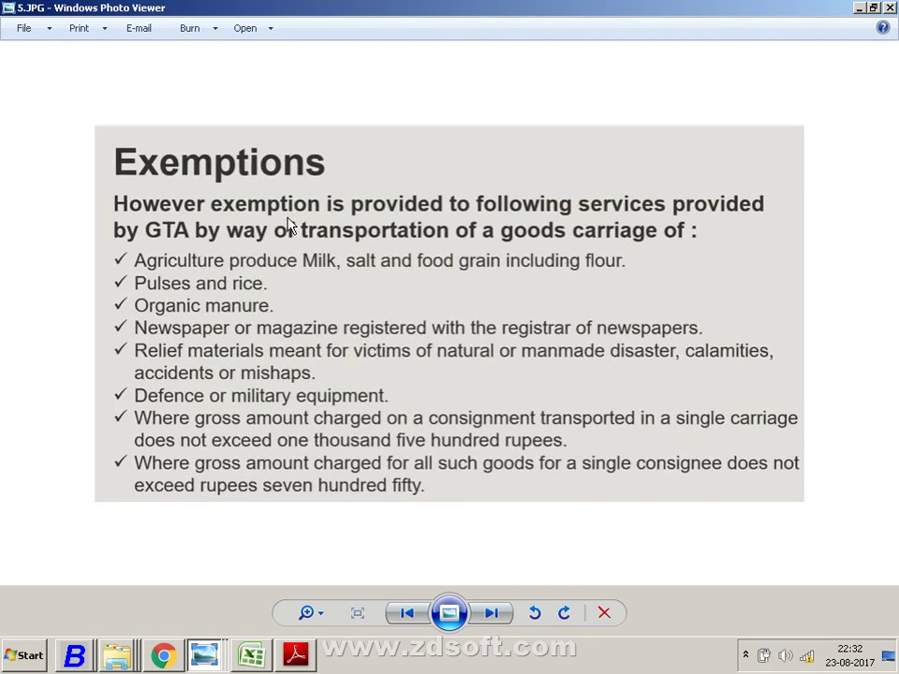
Glance at the reverse-charge services PDF, then return to the 5.JPG Exemptions slide
{"action": "left_click", "coordinate": [314, 667]}
{"action": "right_click", "coordinate": [314, 669]}
{"action": "left_click", "coordinate": [616, 435]}
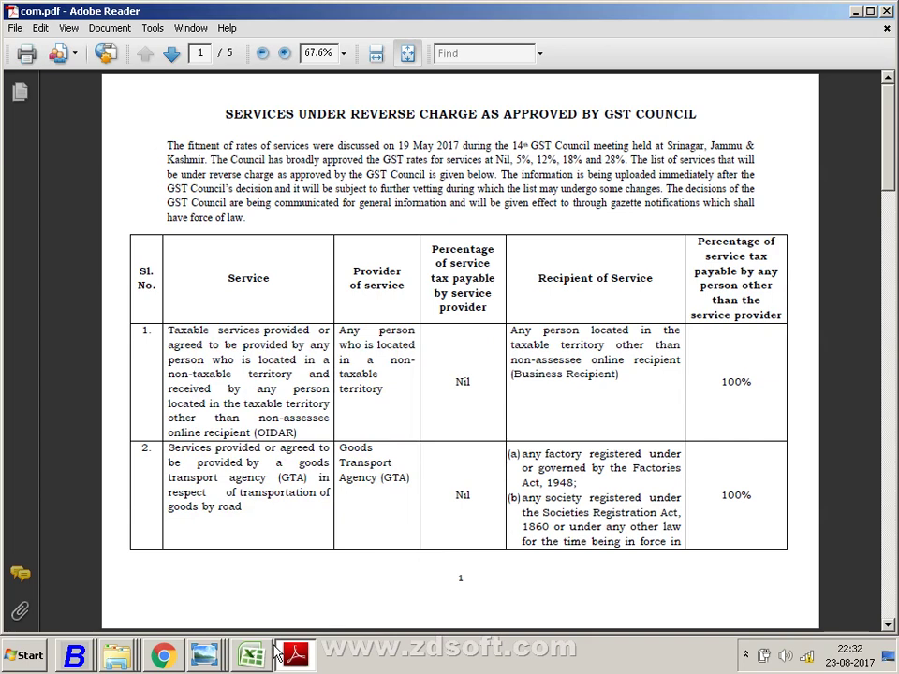
{"action": "mouse_move", "coordinate": [218, 643]}
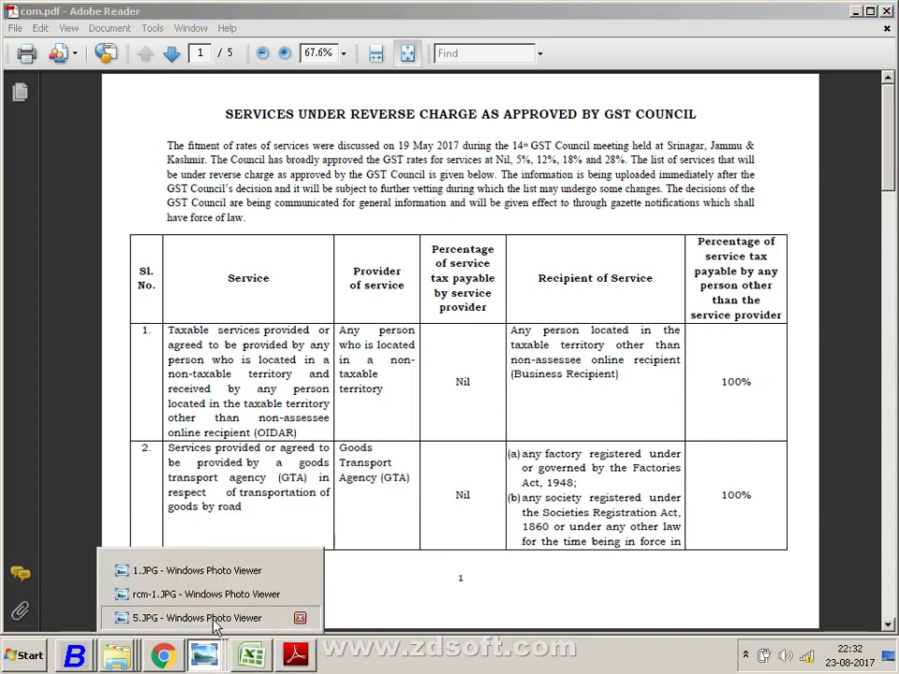
{"action": "left_click", "coordinate": [215, 618]}
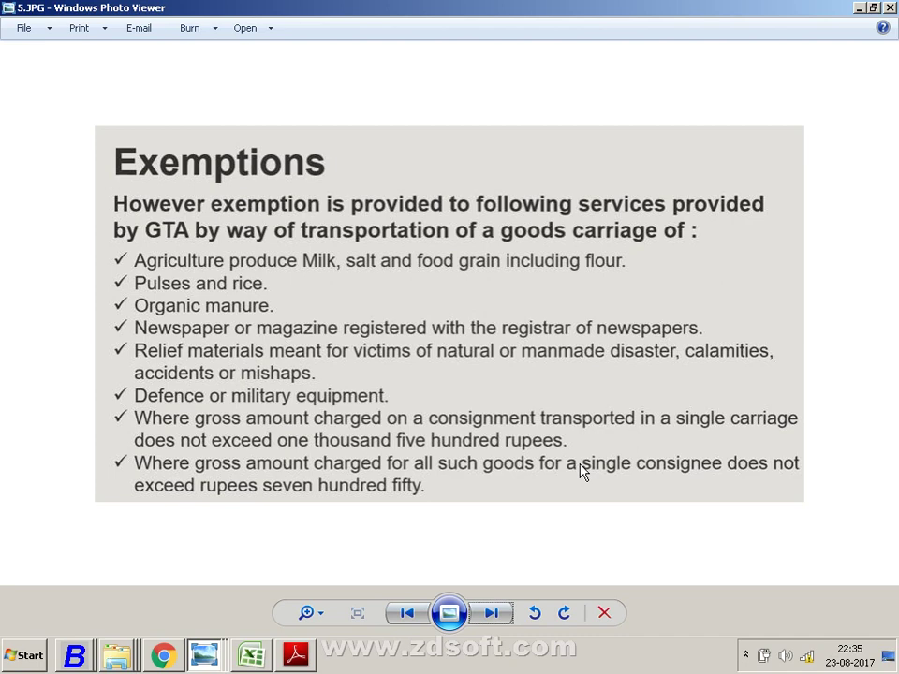
Switch to Busy's Seven Star Traders Company window
{"action": "left_click", "coordinate": [69, 657]}
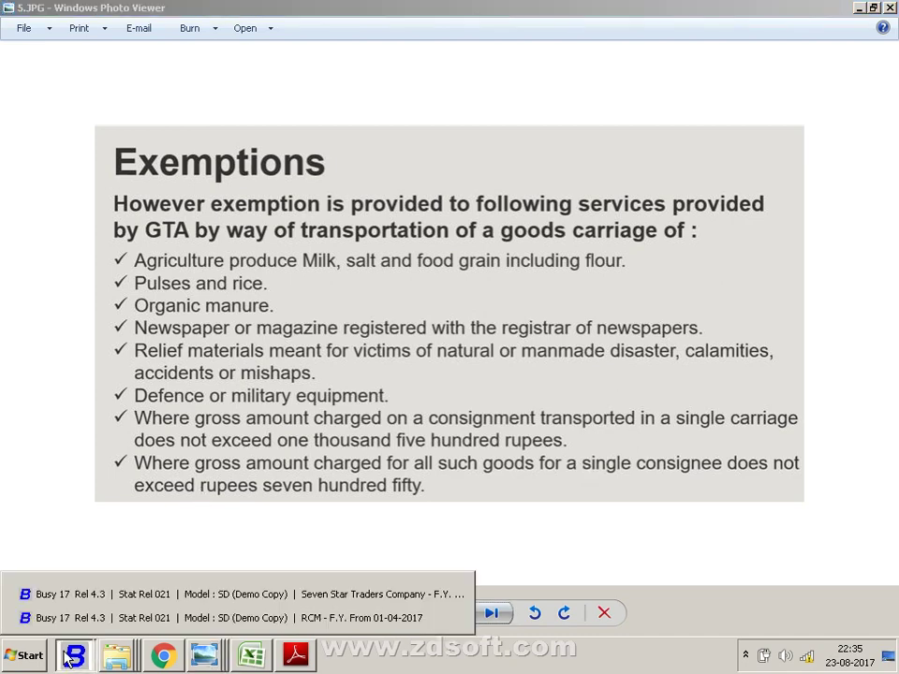
{"action": "left_click", "coordinate": [101, 599]}
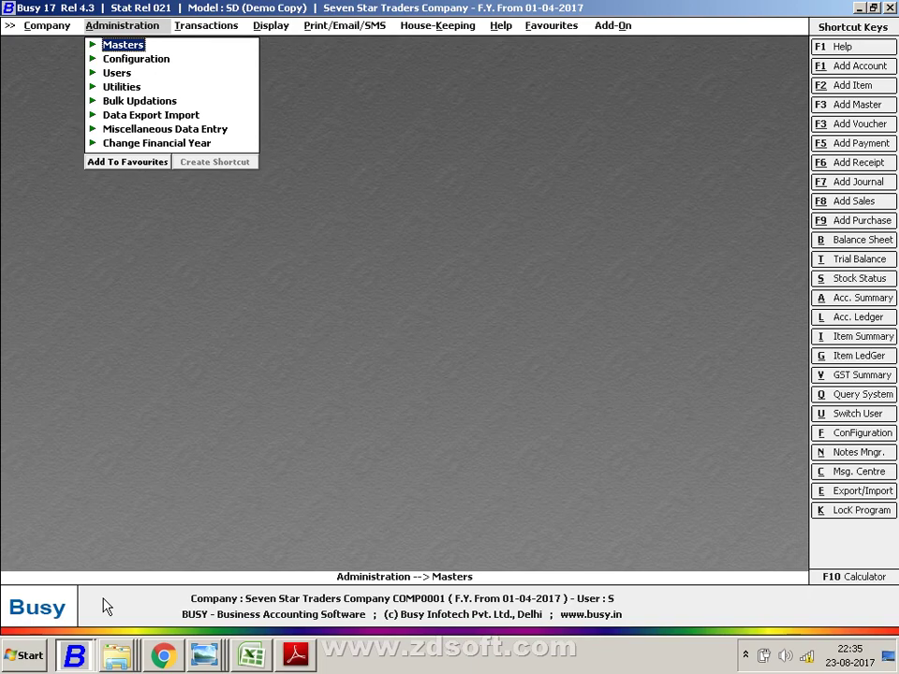
Look back at the reverse-charge PDF and Exemptions slide, then return to Busy with Alt+Tab
{"action": "mouse_move", "coordinate": [308, 663]}
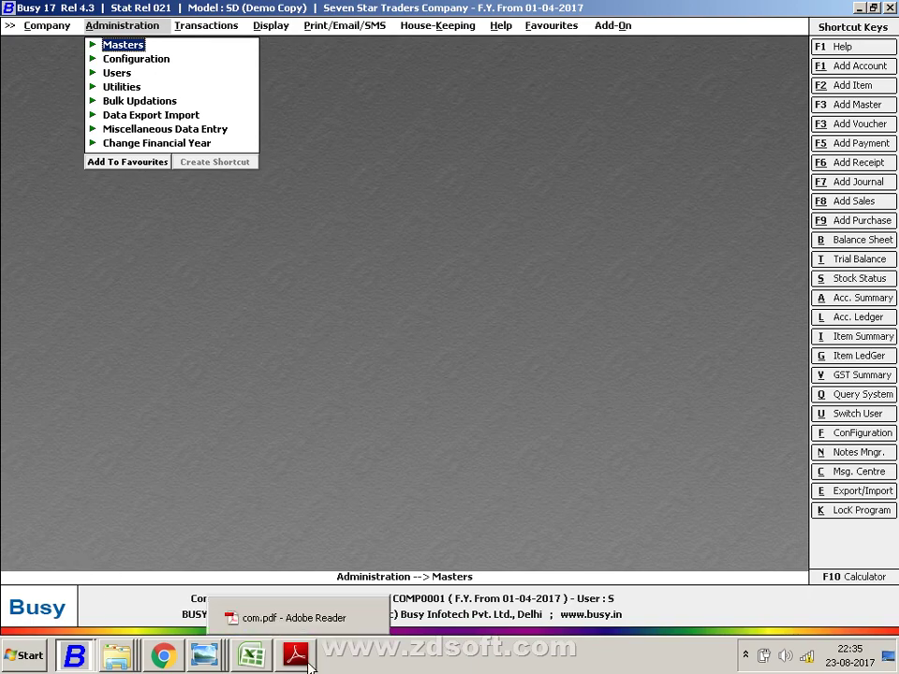
{"action": "left_click", "coordinate": [281, 617]}
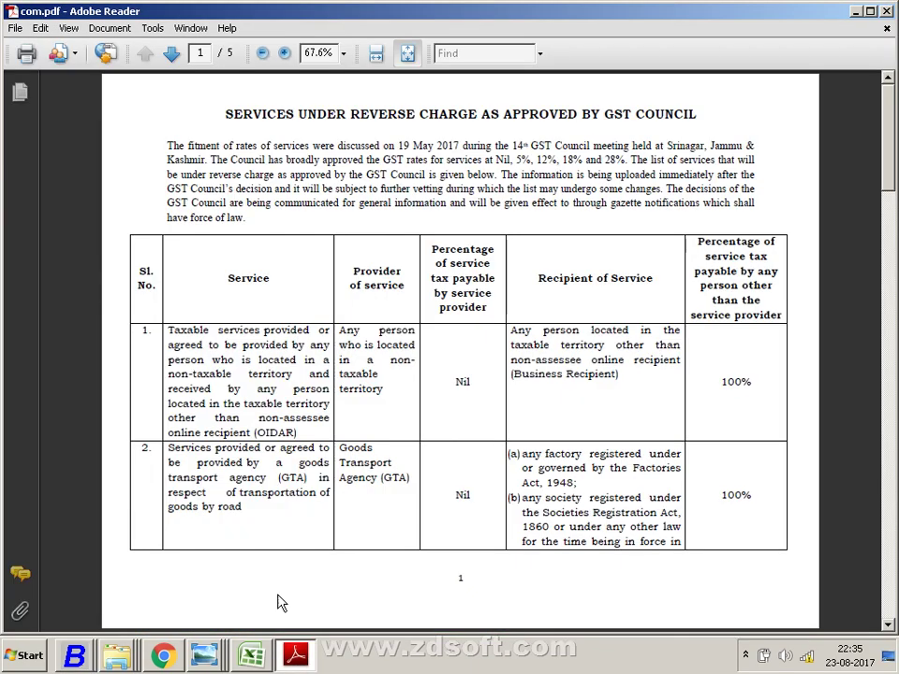
{"action": "mouse_move", "coordinate": [234, 661]}
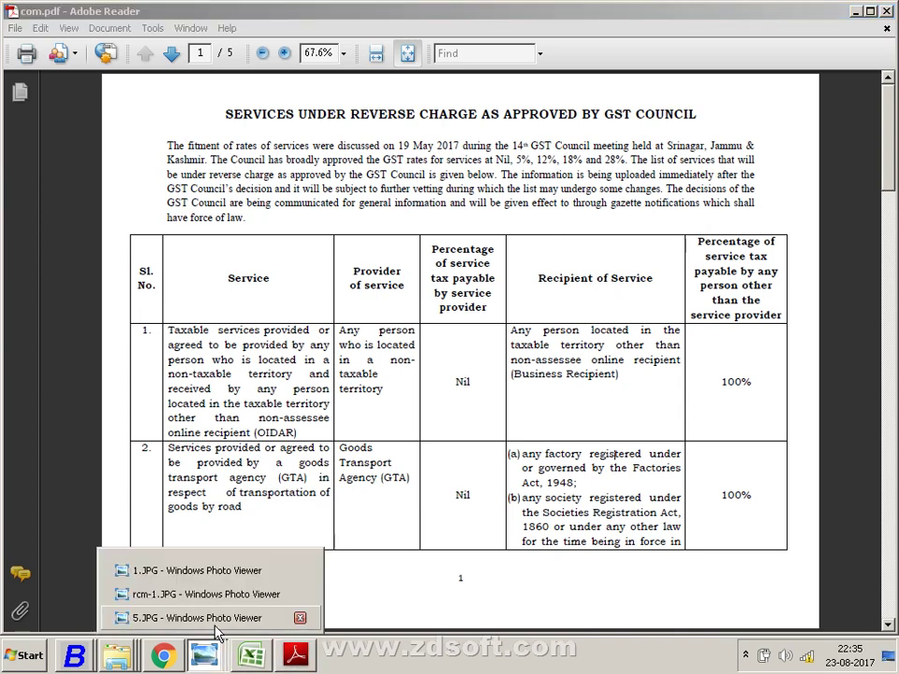
{"action": "left_click", "coordinate": [215, 620]}
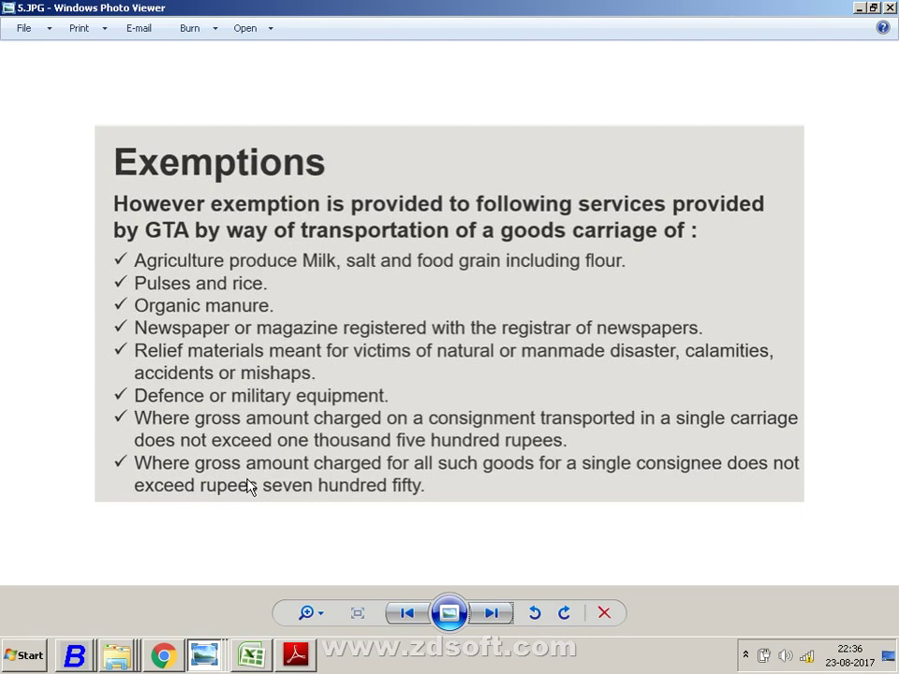
{"action": "key", "text": "alt+Tab"}
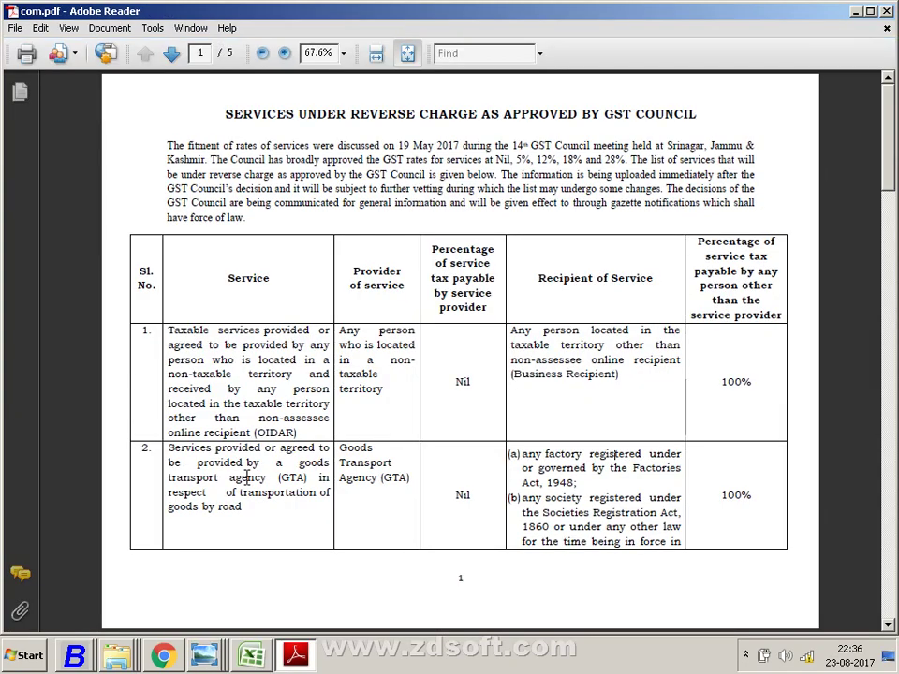
{"action": "key", "text": "alt+Tab"}
{"action": "key", "text": "alt+Tab"}
{"action": "key", "text": "alt+Tab"}
{"action": "key", "text": "alt+Tab"}
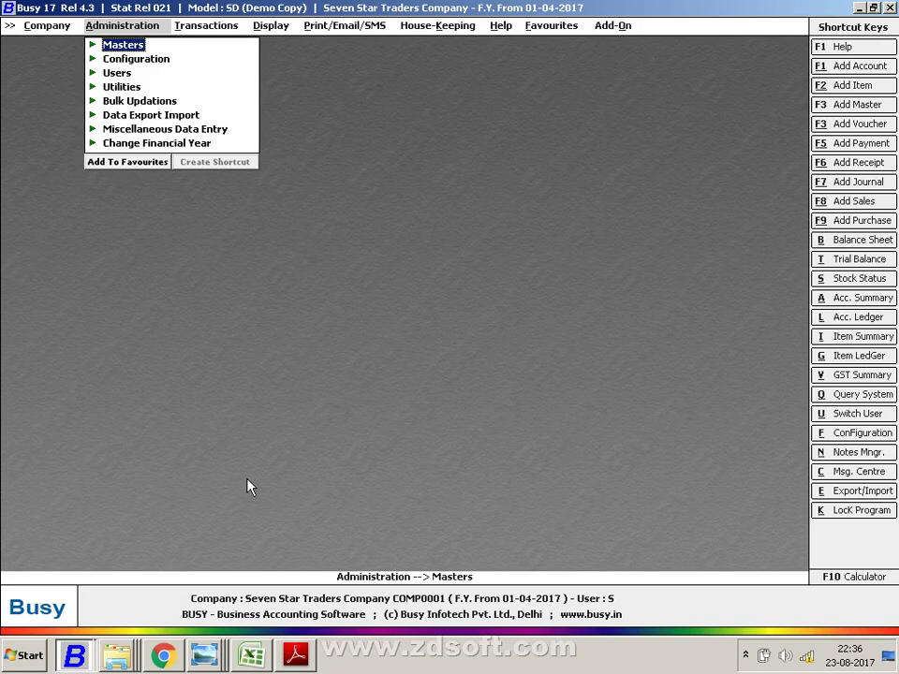
Draft a TRANSPORT account under Expenses (Indirect/Admn.) in Seven Star Traders
{"action": "key", "text": "Return"}
{"action": "key", "text": "Return"}
{"action": "type", "text": "TR"}
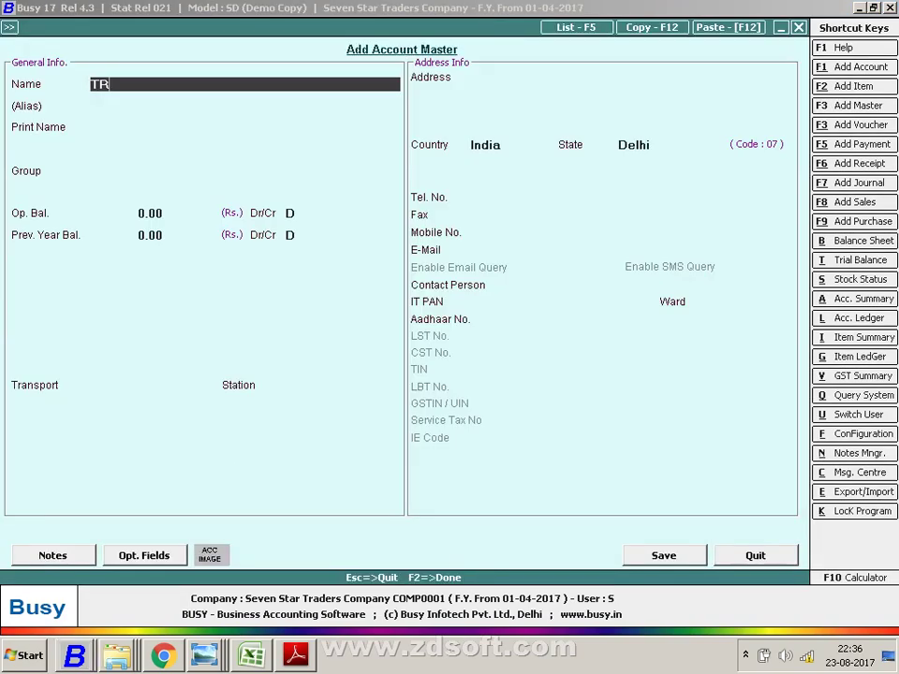
{"action": "type", "text": "ANSPOR"}
{"action": "type", "text": "T"}
{"action": "key", "text": "Return"}
{"action": "key", "text": "Return"}
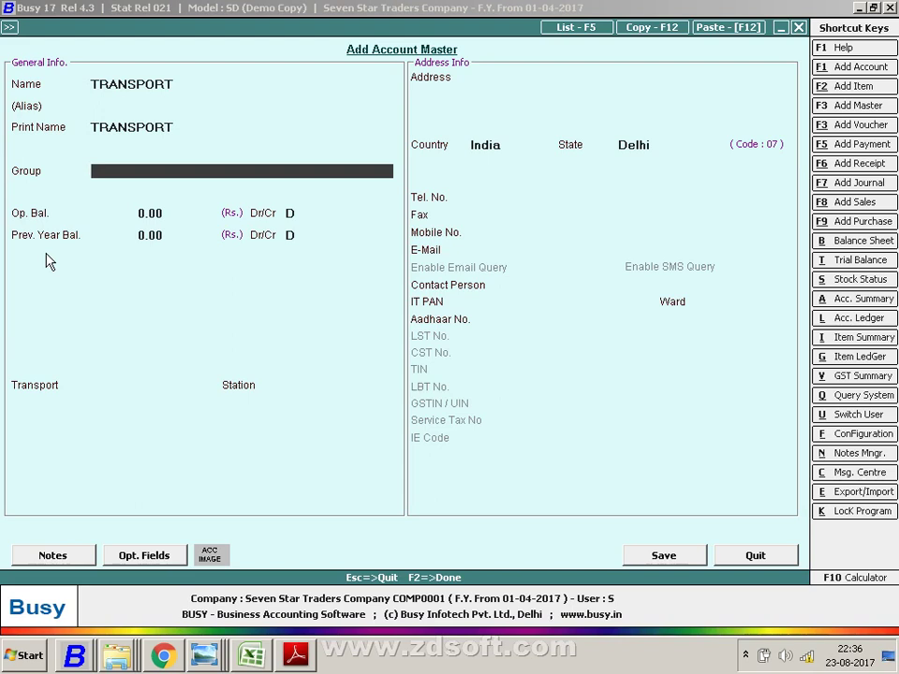
{"action": "type", "text": "E"}
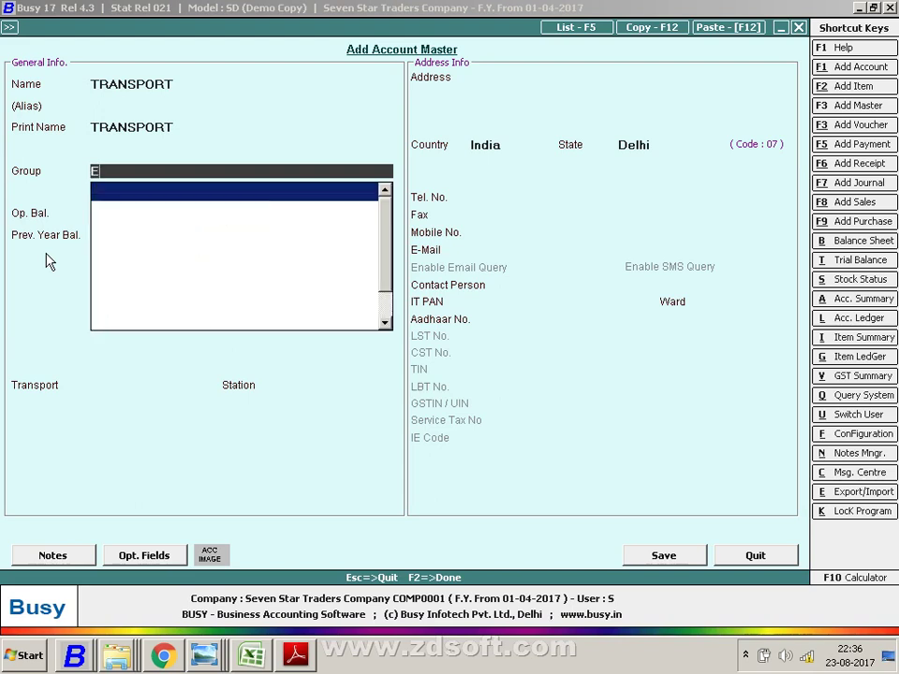
{"action": "type", "text": "X"}
{"action": "key", "text": "Down"}
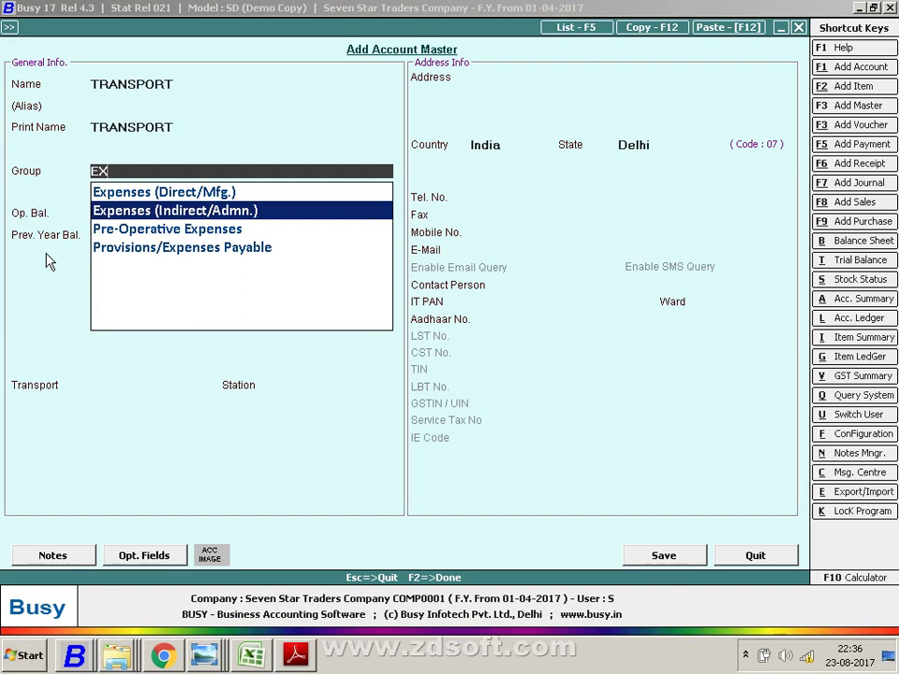
{"action": "key", "text": "Return"}
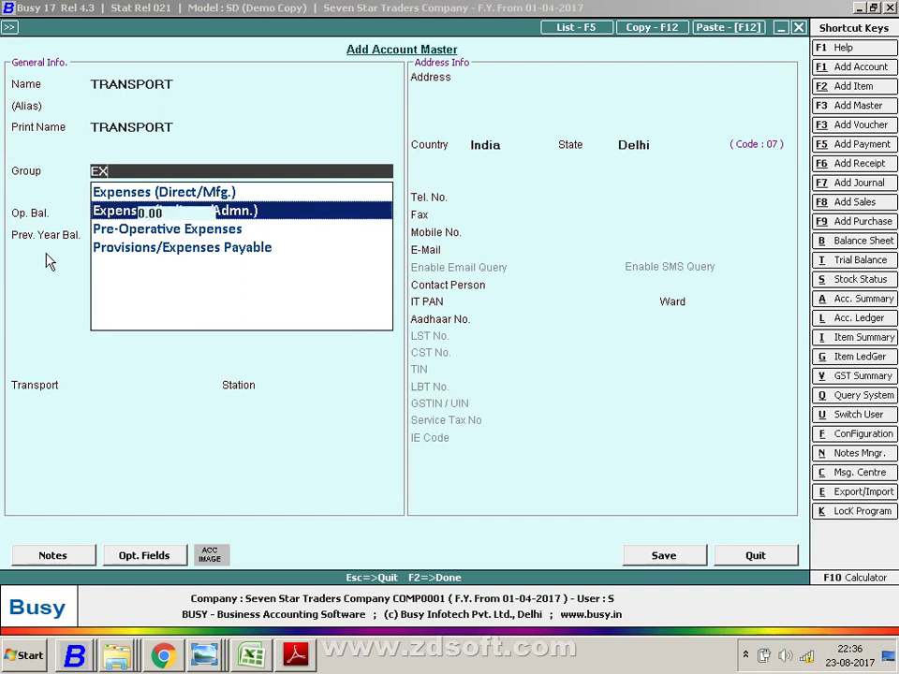
{"action": "key", "text": "Return"}
{"action": "key", "text": "Return"}
Step back to the group field, then switch to the RCM company's Busy window
{"action": "key", "text": "Up"}
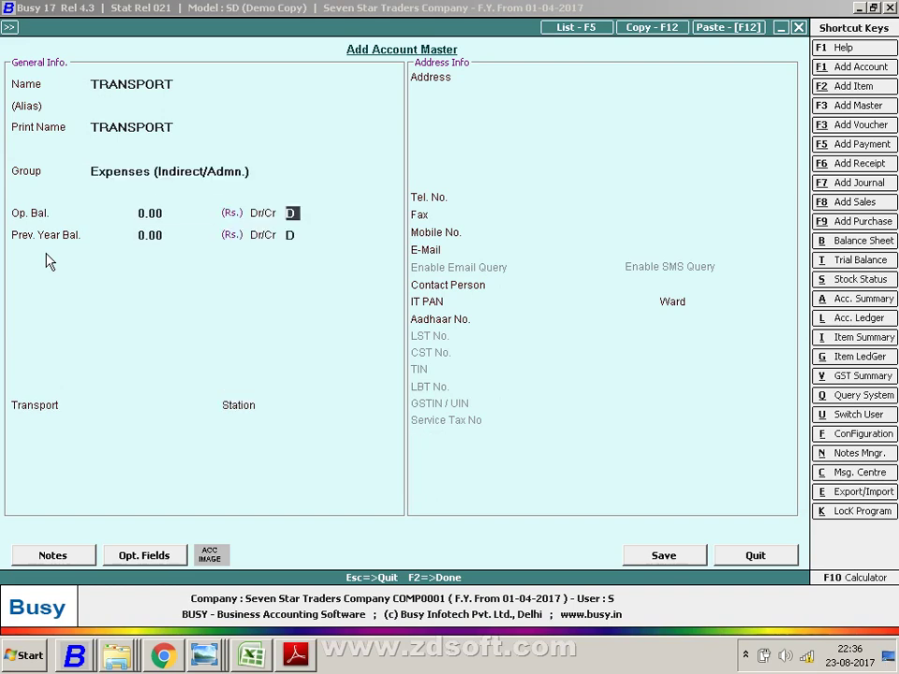
{"action": "key", "text": "Up"}
{"action": "key", "text": "Up"}
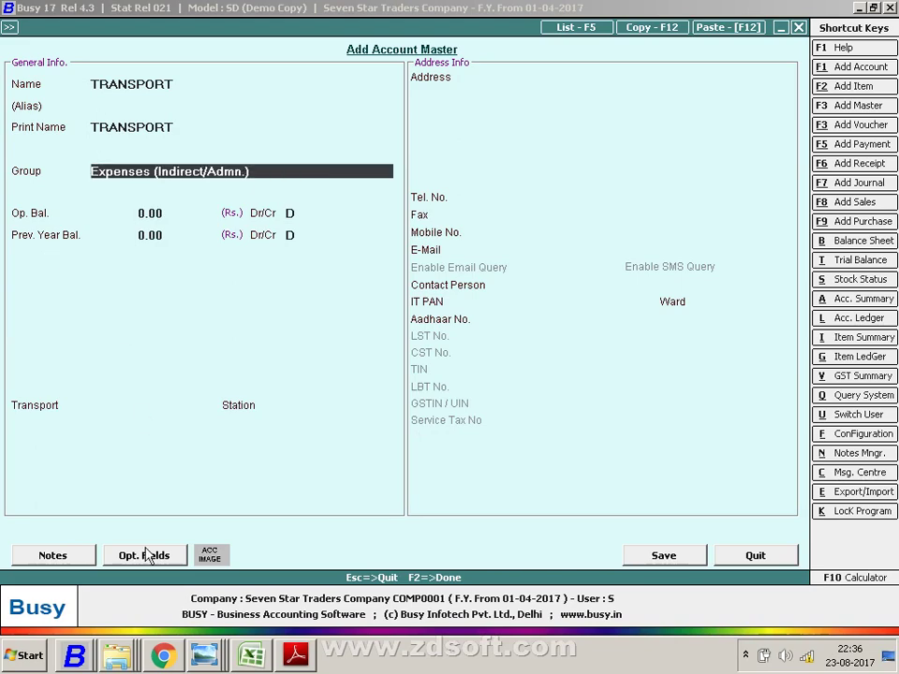
{"action": "left_click", "coordinate": [75, 656]}
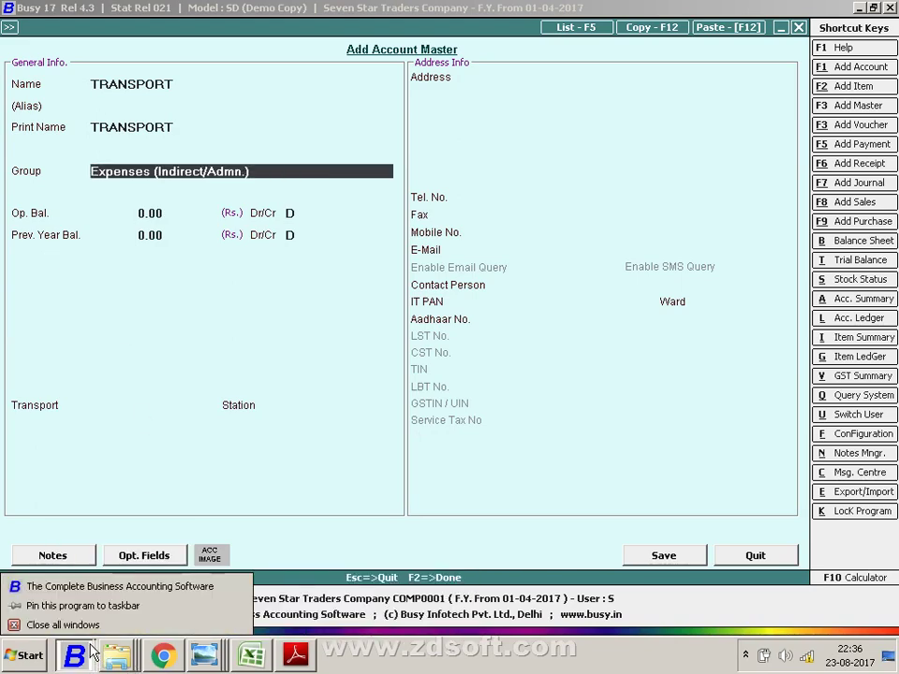
{"action": "left_click", "coordinate": [93, 620]}
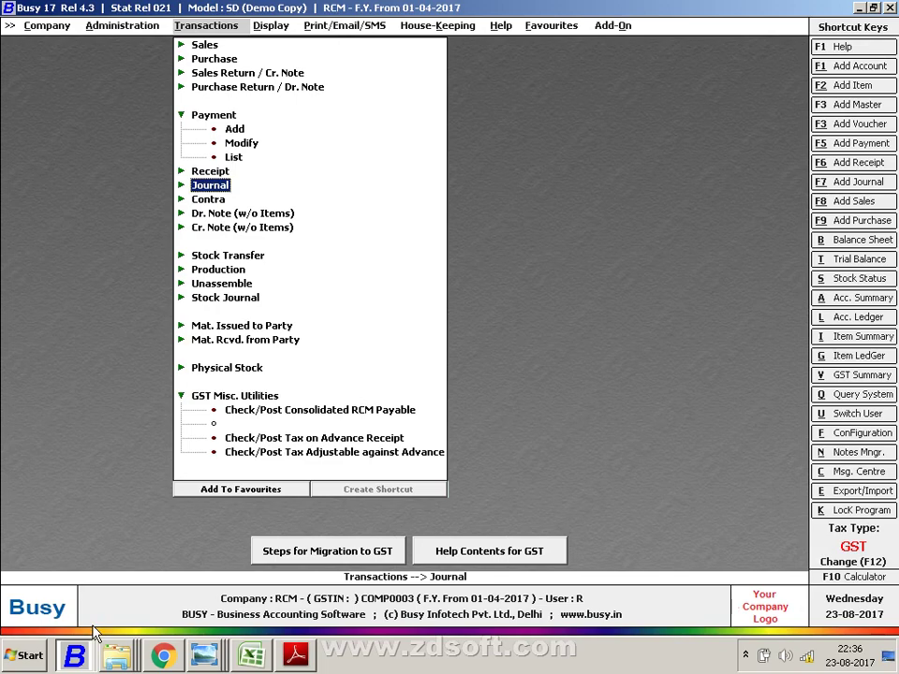
Add account TRANSPORT under Expenses (Indirect/Admn.) in the RCM company, reaching its GST details
{"action": "key", "text": "Left"}
{"action": "key", "text": "Return"}
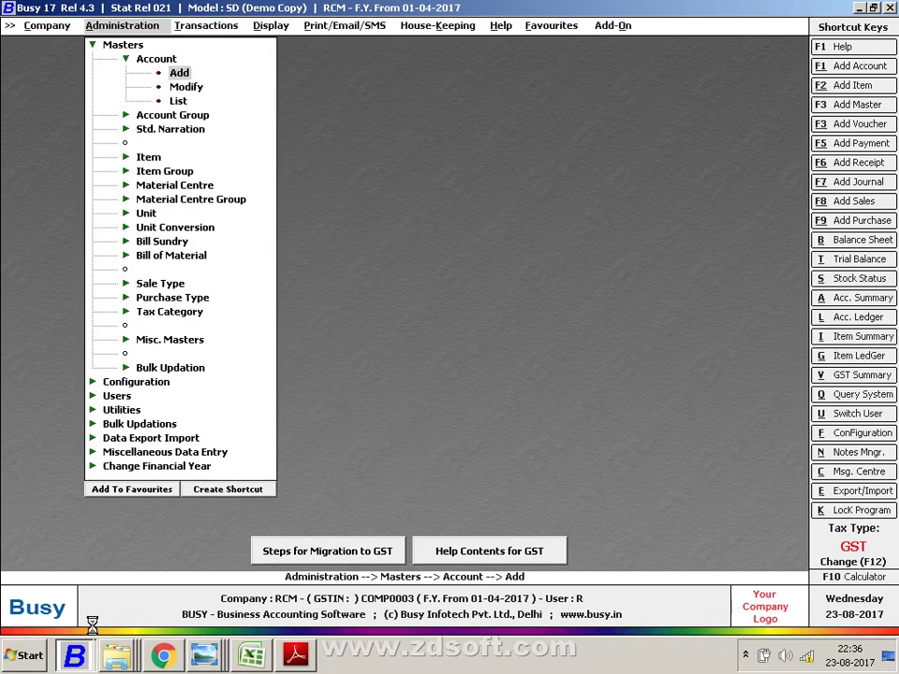
{"action": "type", "text": "TRAN"}
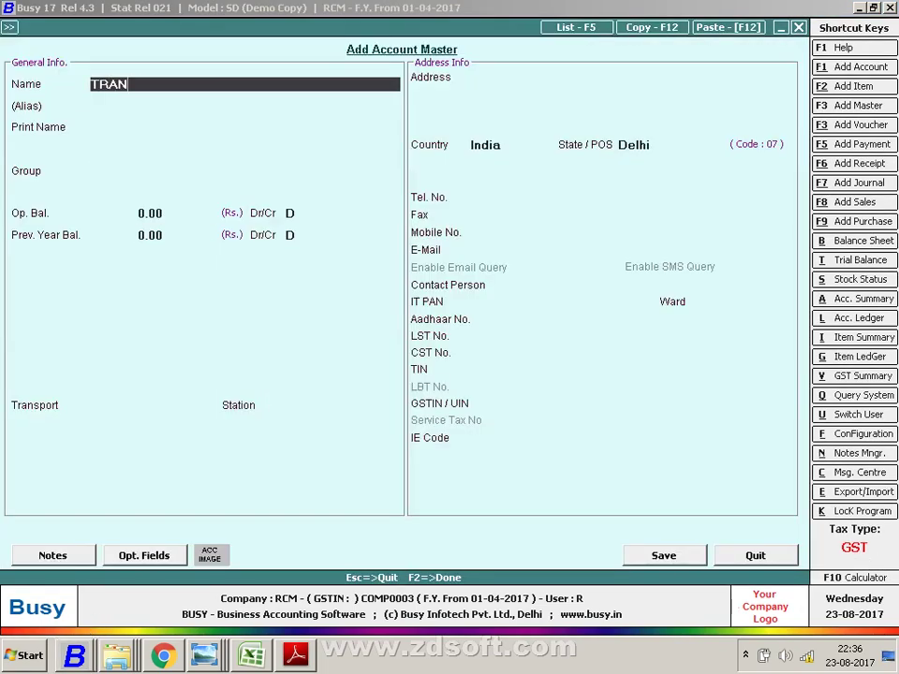
{"action": "type", "text": "SPORT"}
{"action": "key", "text": "Return"}
{"action": "key", "text": "Return"}
{"action": "key", "text": "Return"}
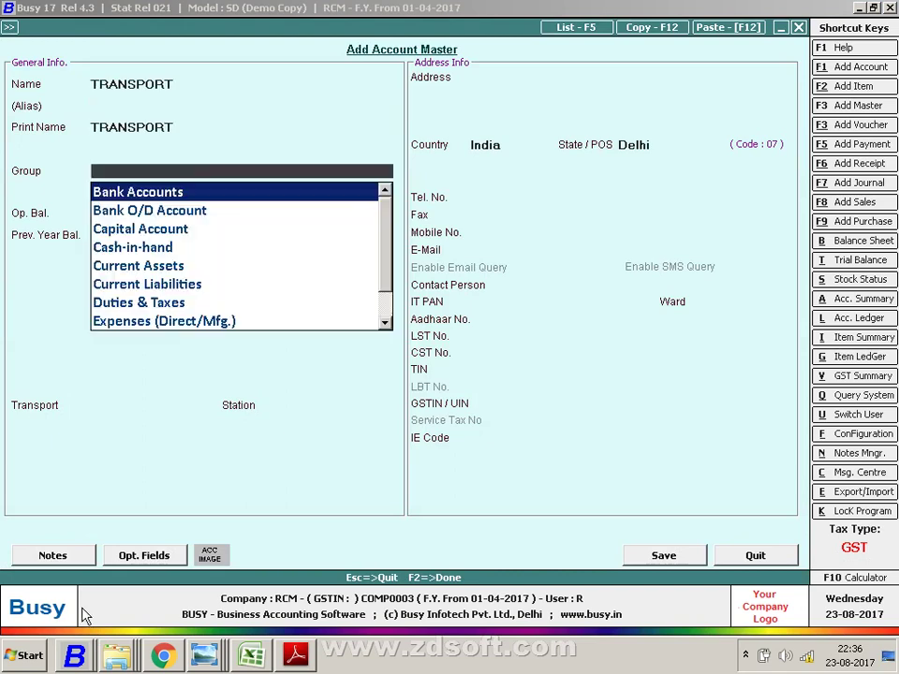
{"action": "type", "text": "EX"}
{"action": "key", "text": "Down"}
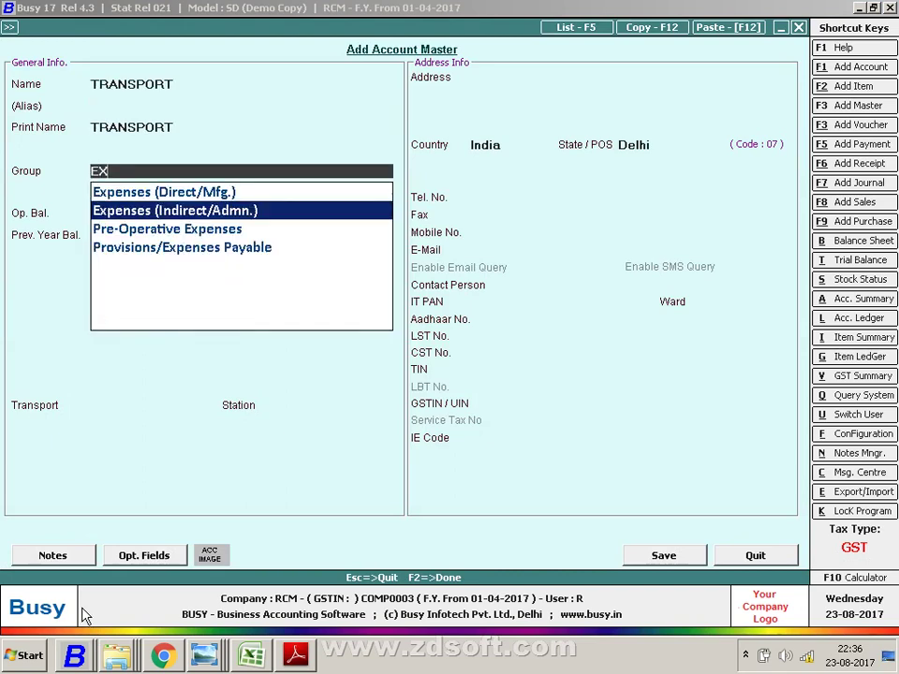
{"action": "key", "text": "Return"}
{"action": "key", "text": "Return"}
{"action": "key", "text": "Return"}
{"action": "key", "text": "Return"}
{"action": "key", "text": "Return"}
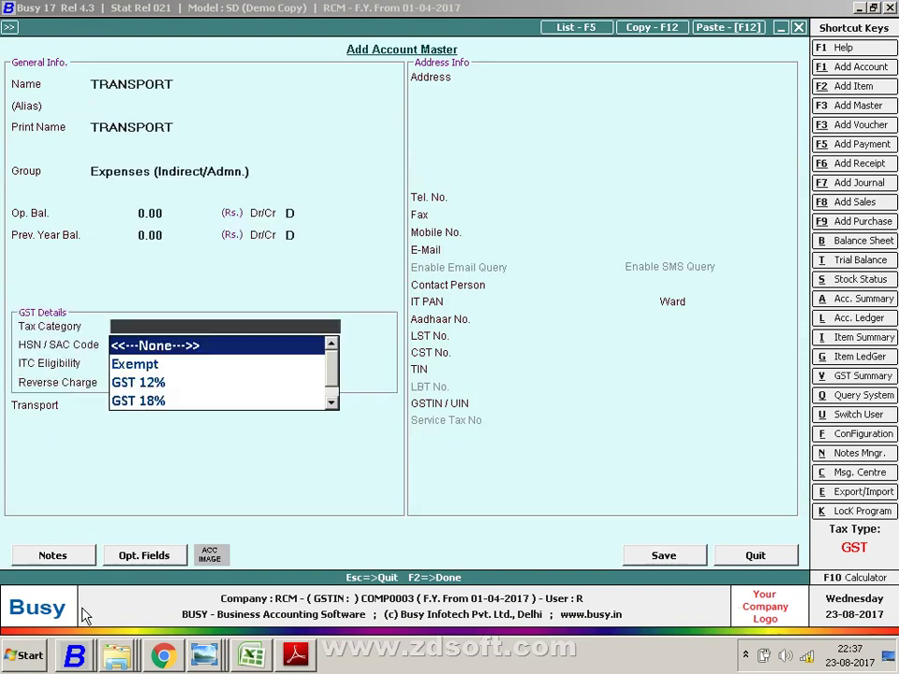
Set the TRANSPORT account to GST 5%, Input Services ITC and Compulsory (Reg. Dealer) reverse charge
{"action": "type", "text": "1"}
{"action": "key", "text": "BackSpace"}
{"action": "type", "text": "5"}
{"action": "key", "text": "Return"}
{"action": "key", "text": "Return"}
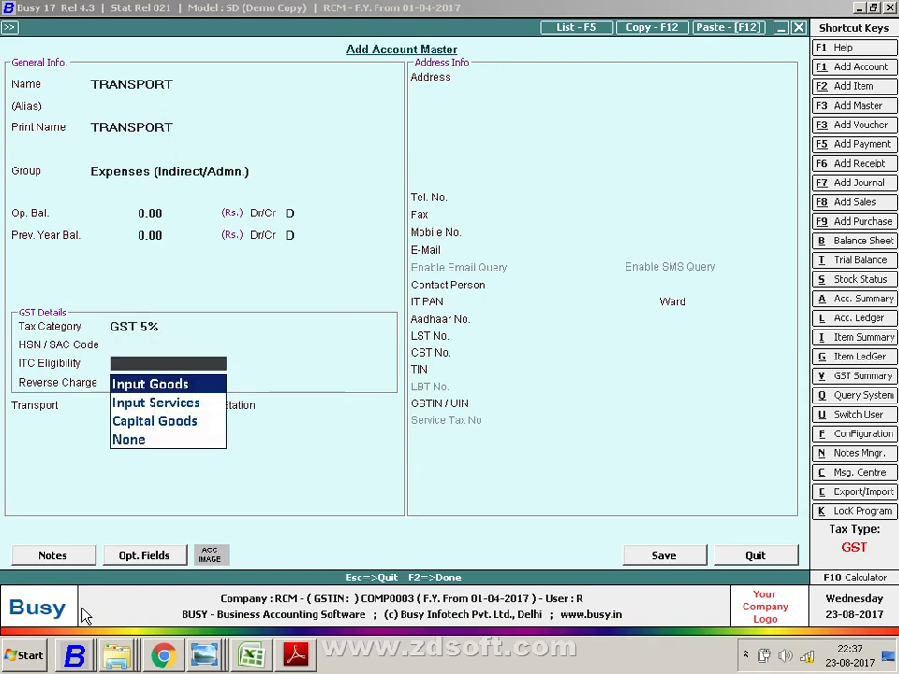
{"action": "key", "text": "Down"}
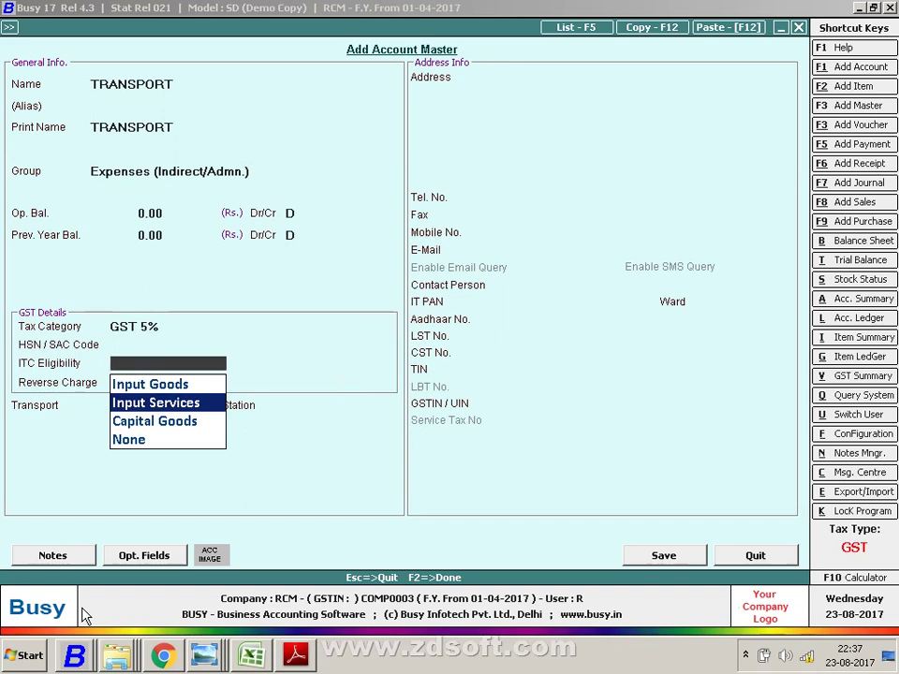
{"action": "key", "text": "Return"}
{"action": "key", "text": "Down"}
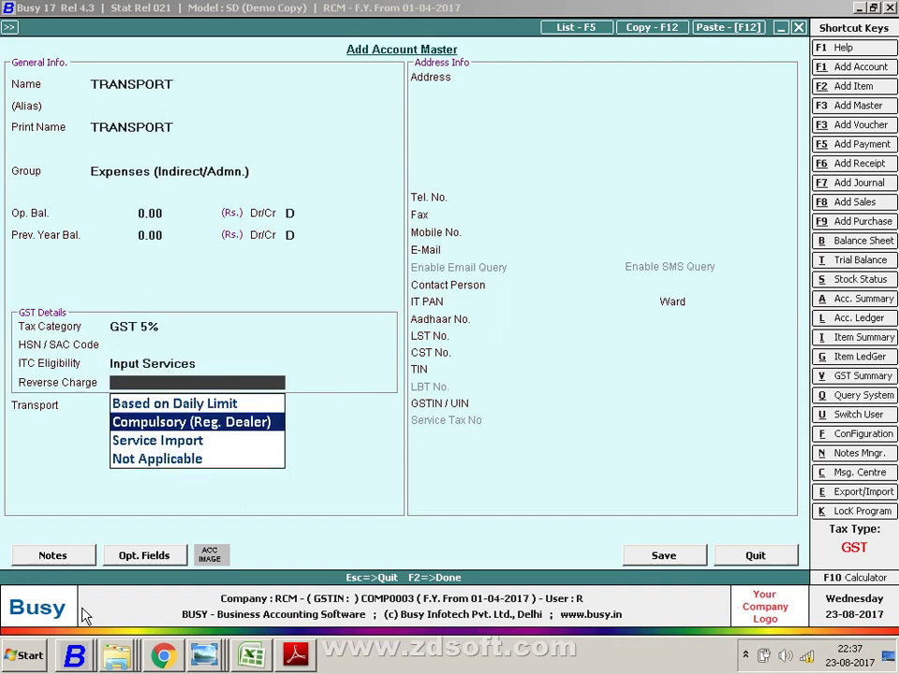
{"action": "key", "text": "Return"}
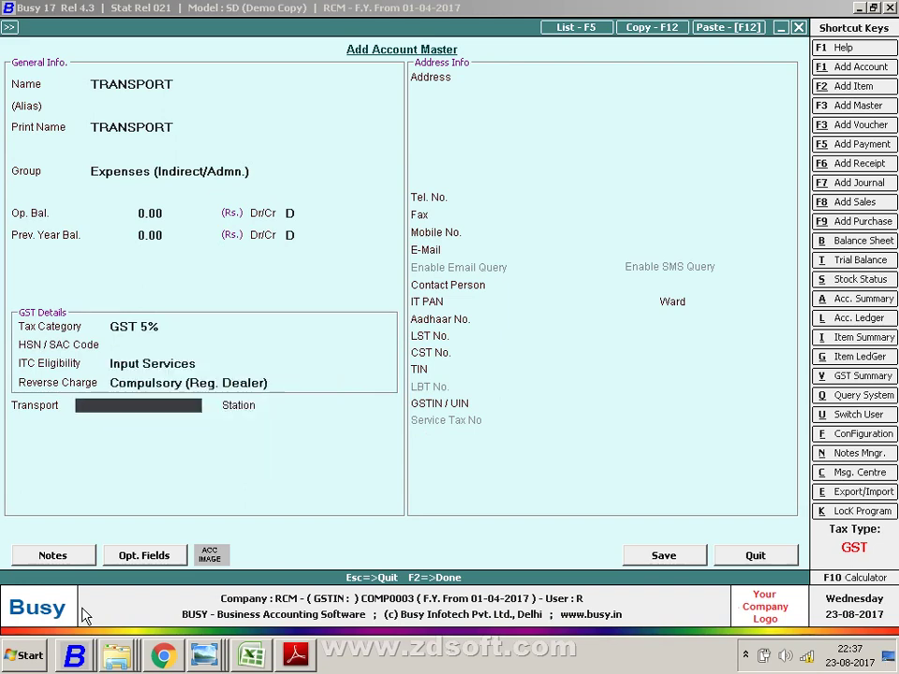
Recheck the HSN/SAC, ITC eligibility and reverse charge fields, then save the TRANSPORT account
{"action": "key", "text": "Up"}
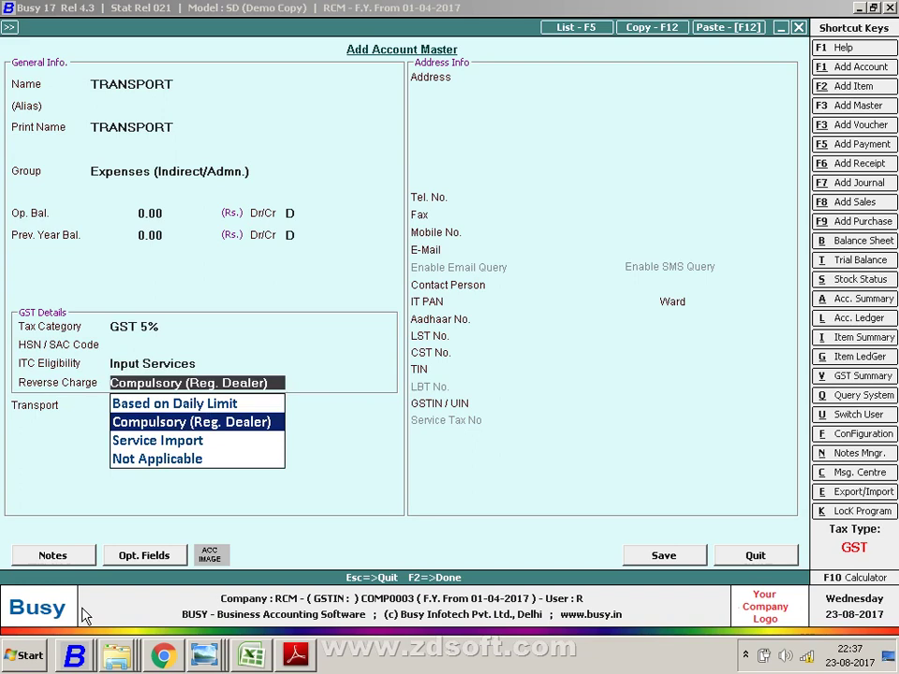
{"action": "key", "text": "Up"}
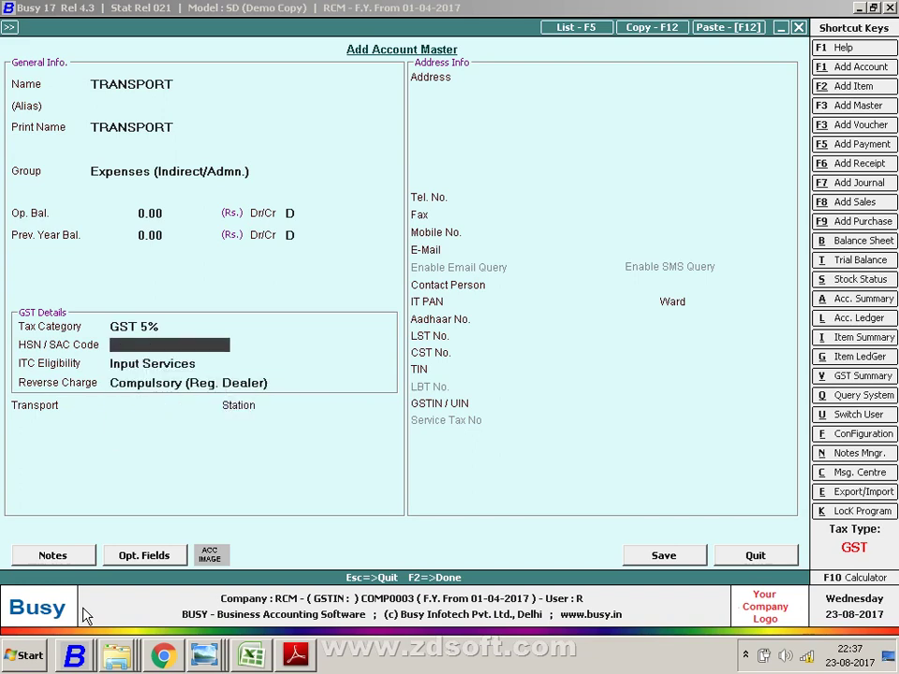
{"action": "key", "text": "Up"}
{"action": "key", "text": "Return"}
{"action": "key", "text": "Return"}
{"action": "key", "text": "Return"}
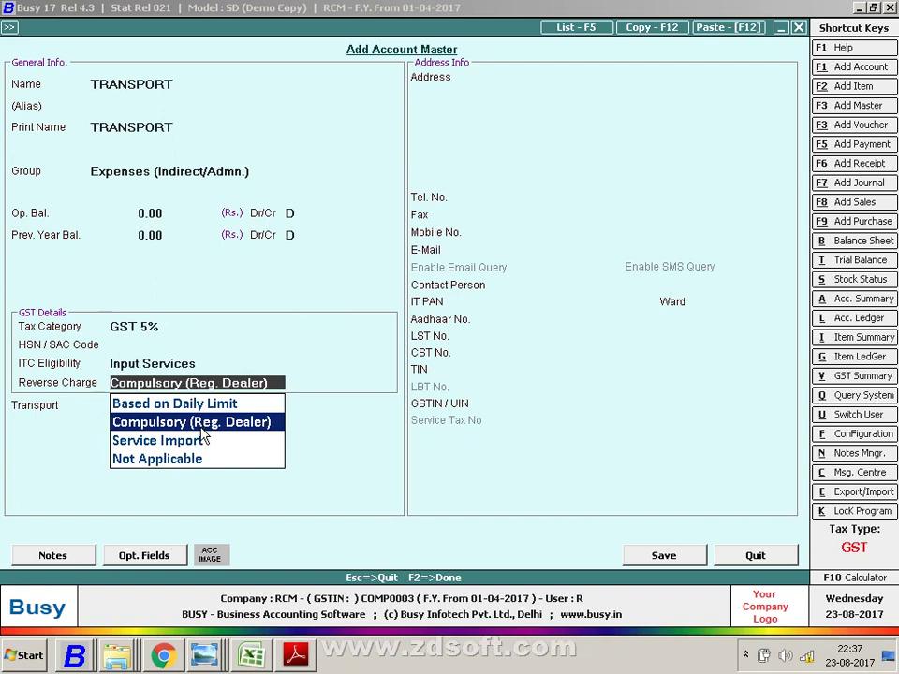
{"action": "key", "text": "Escape"}
{"action": "key", "text": "Escape"}
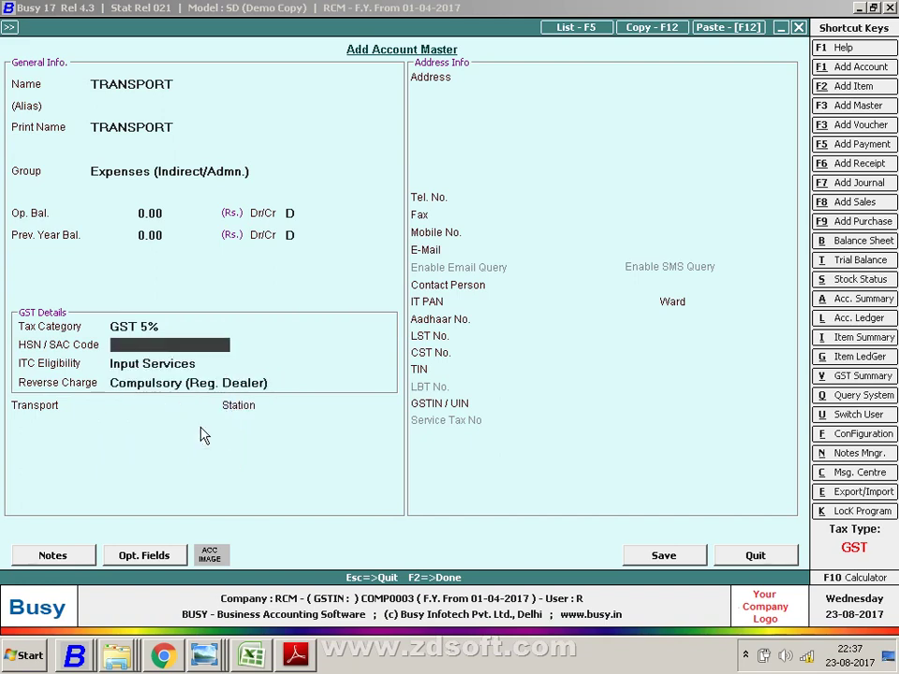
{"action": "key", "text": "Return"}
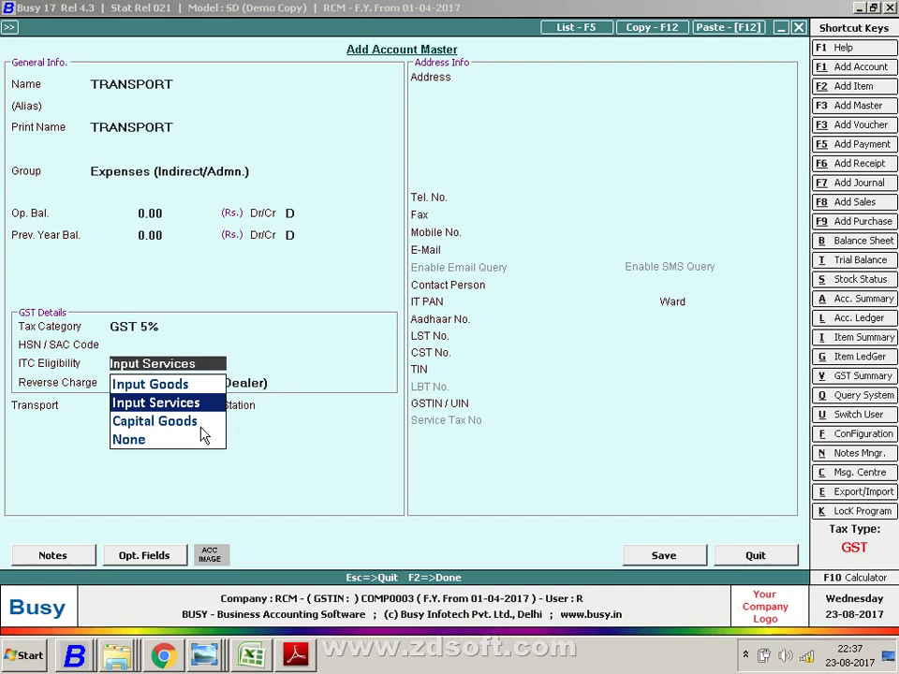
{"action": "key", "text": "Return"}
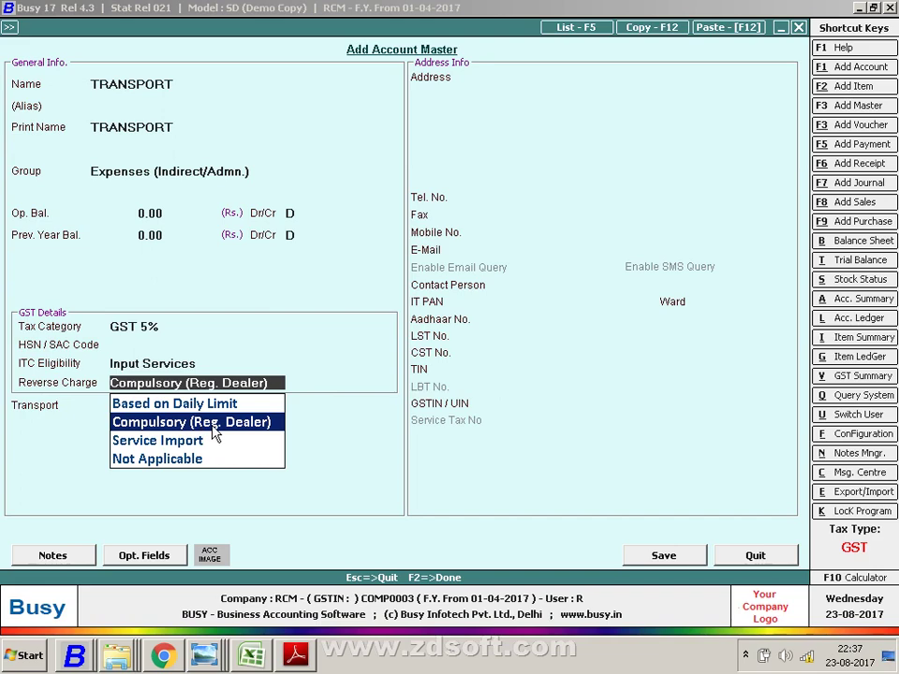
{"action": "key", "text": "Escape"}
{"action": "key", "text": "Escape"}
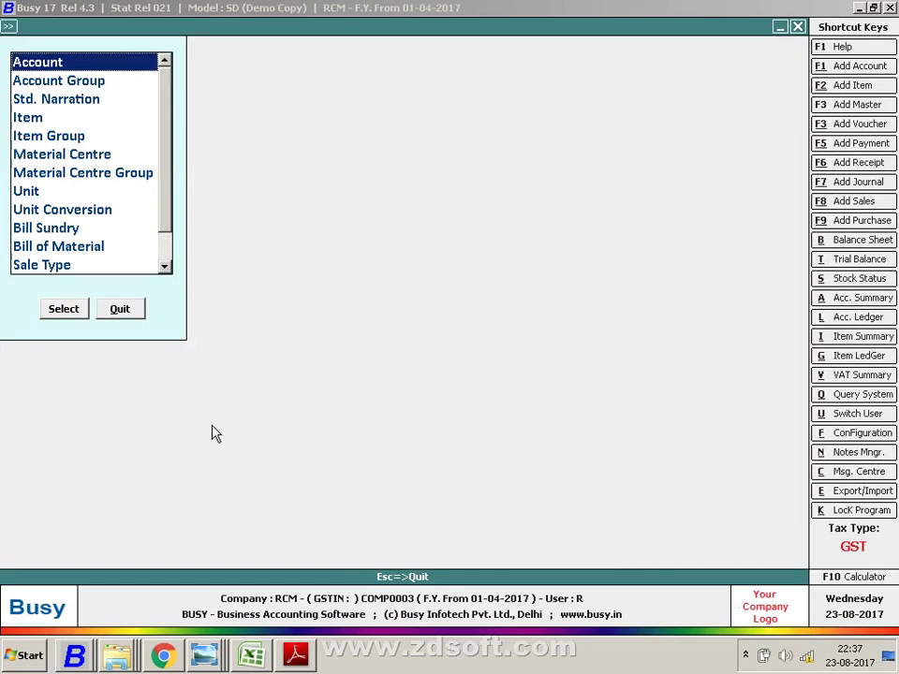
{"action": "key", "text": "Return"}
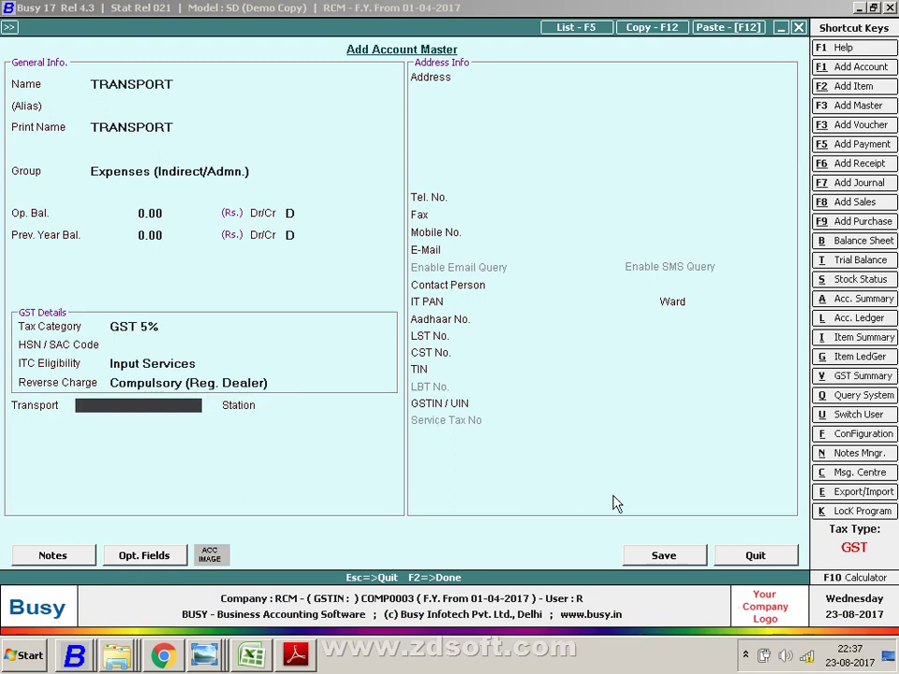
{"action": "left_click", "coordinate": [651, 556]}
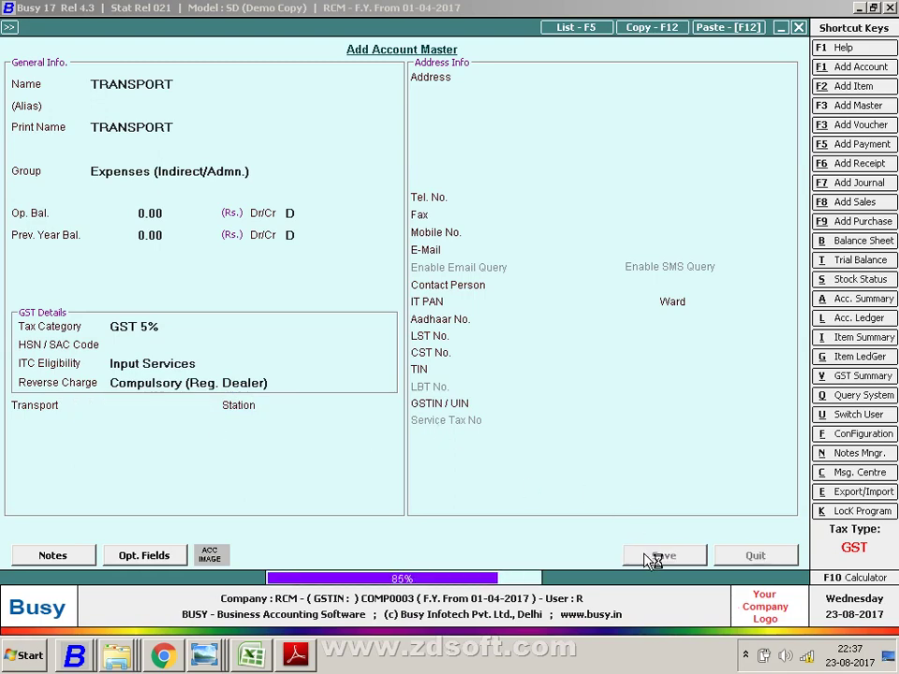
{"action": "left_click", "coordinate": [253, 657]}
On Sheet2, change the company name in D45 to 'AK SOFTWARE AND SERVICES TRP'
{"action": "scroll", "coordinate": [310, 503], "scroll_direction": "down", "scroll_amount": 4}
{"action": "left_click", "coordinate": [125, 610]}
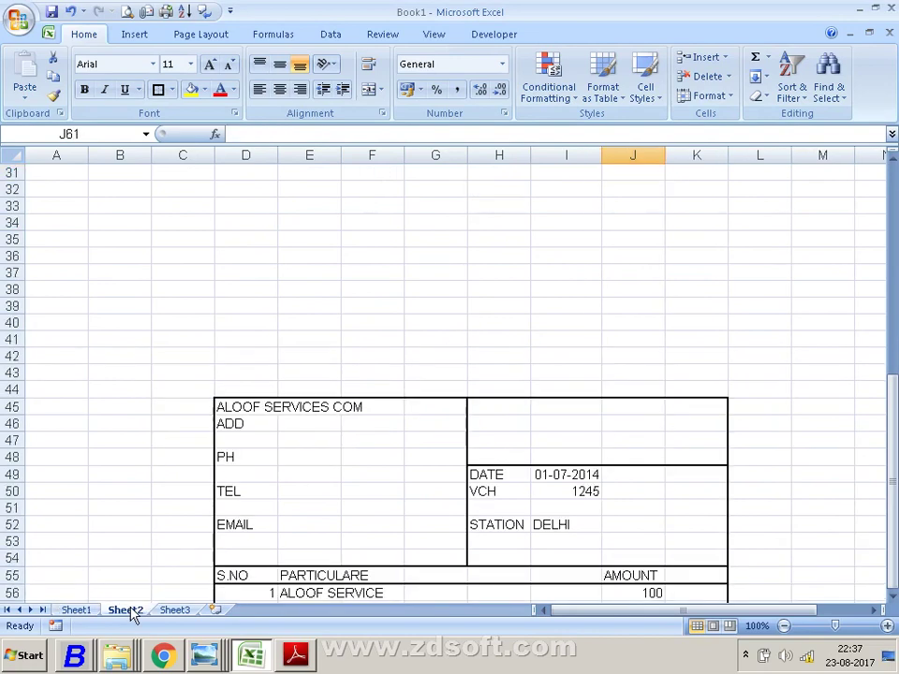
{"action": "scroll", "coordinate": [291, 494], "scroll_direction": "down", "scroll_amount": 2}
{"action": "left_click", "coordinate": [253, 306]}
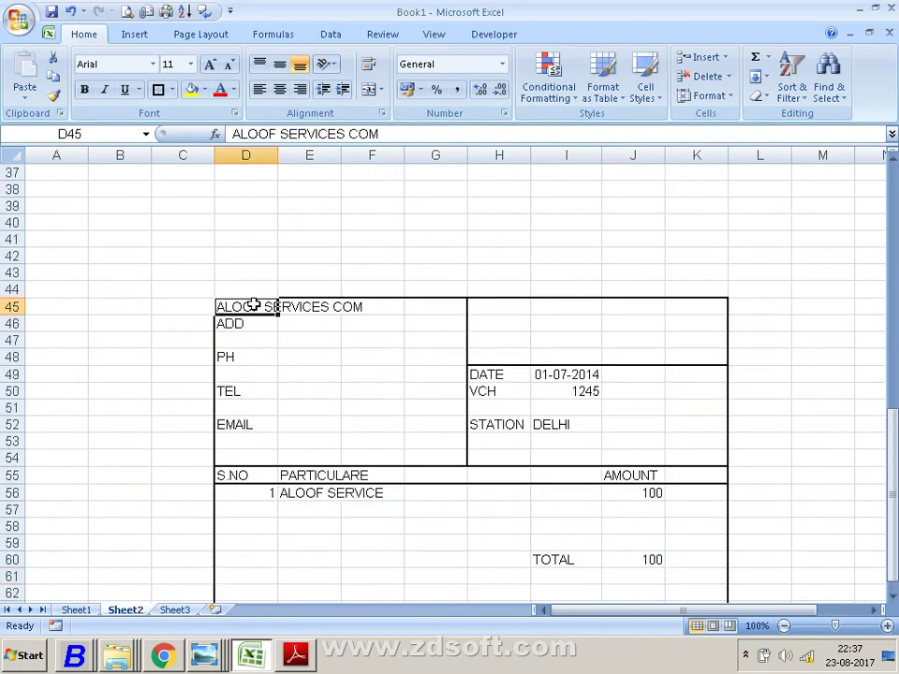
{"action": "type", "text": "AK"}
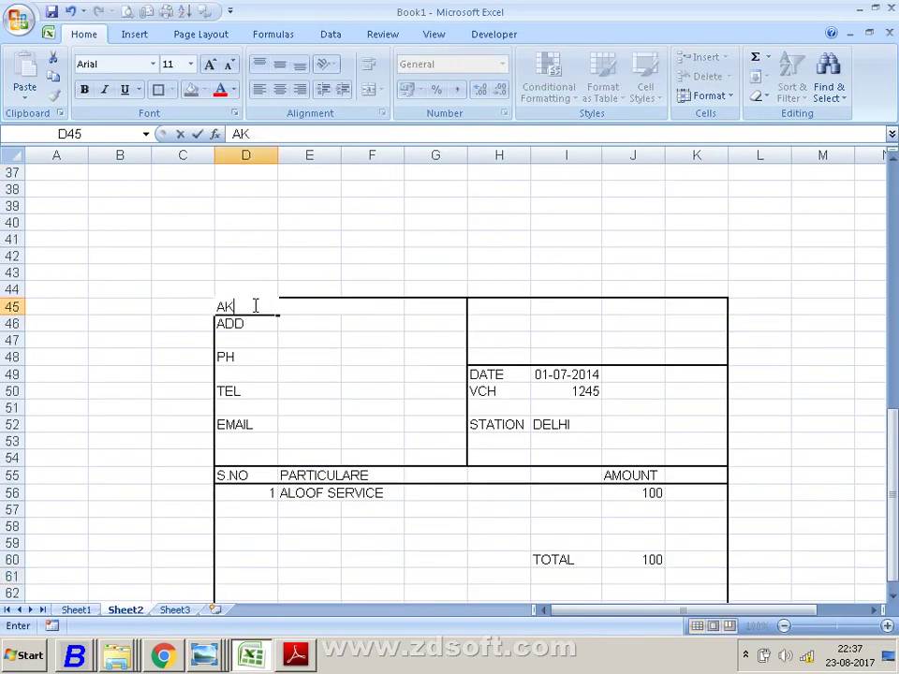
{"action": "type", "text": " SOFTWARE "}
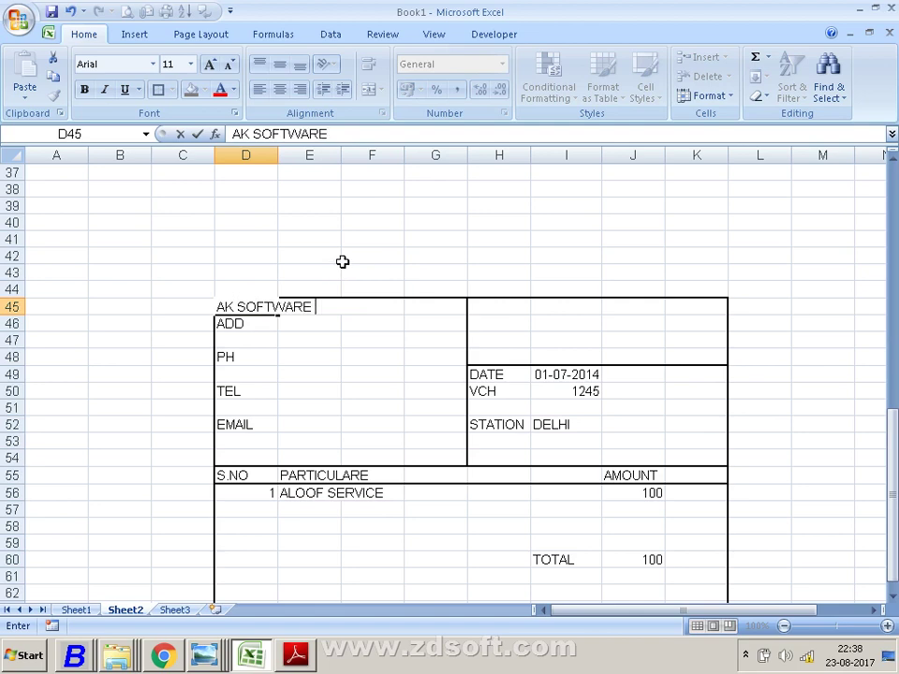
{"action": "type", "text": "ANS"}
{"action": "key", "text": "BackSpace"}
{"action": "type", "text": "D S"}
{"action": "type", "text": "ERVICES TR"}
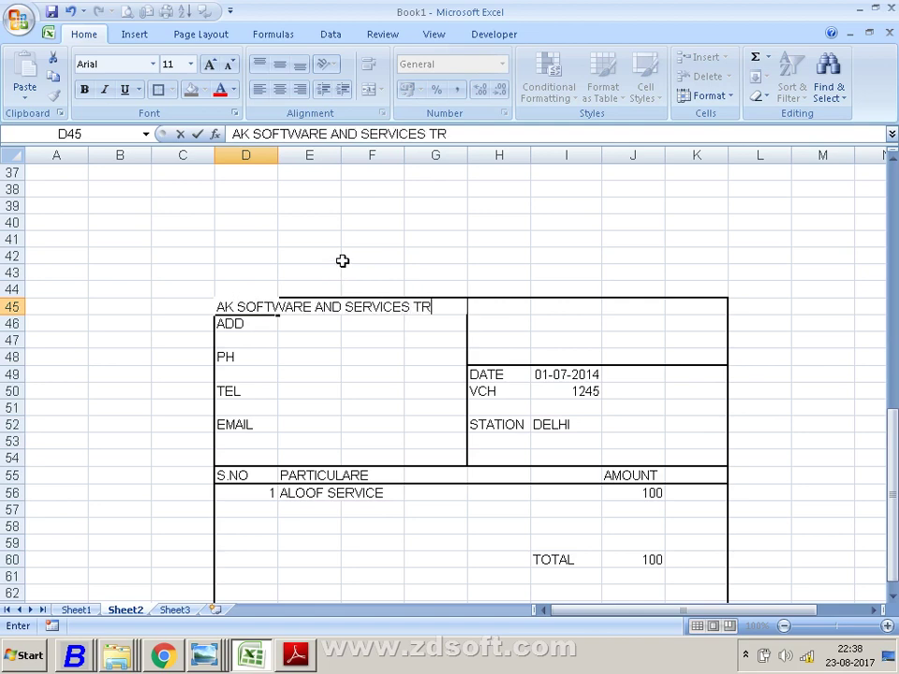
{"action": "type", "text": "P"}
{"action": "key", "text": "Return"}
Set the invoice date in I49 to 2-07-2017 and voucher number to 1246
{"action": "key", "text": "Down"}
{"action": "key", "text": "Down"}
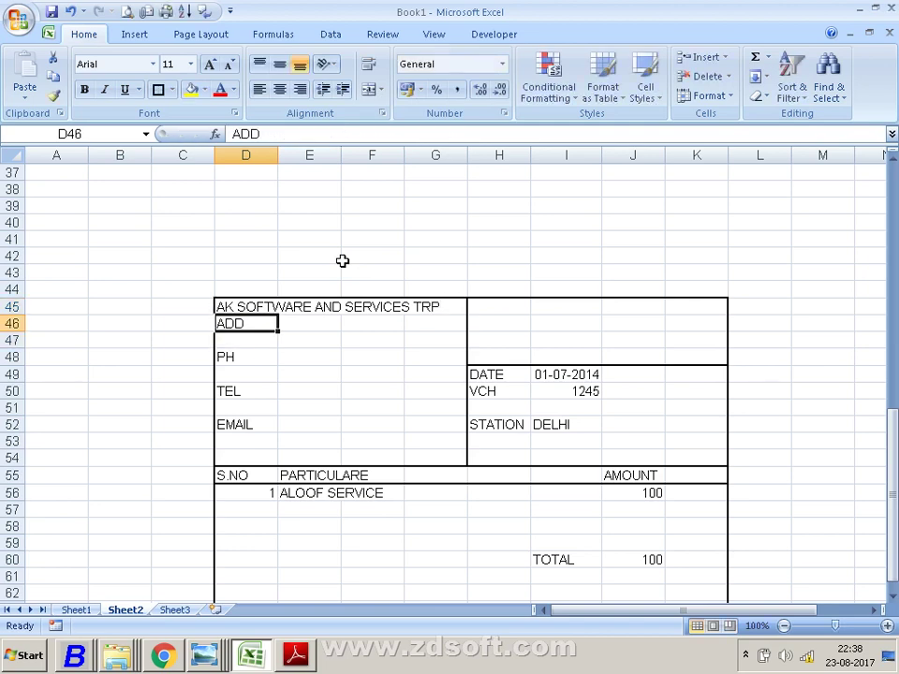
{"action": "key", "text": "Down"}
{"action": "key", "text": "Down"}
{"action": "key", "text": "Right"}
{"action": "key", "text": "Right"}
{"action": "key", "text": "Right"}
{"action": "key", "text": "Right"}
{"action": "key", "text": "Right"}
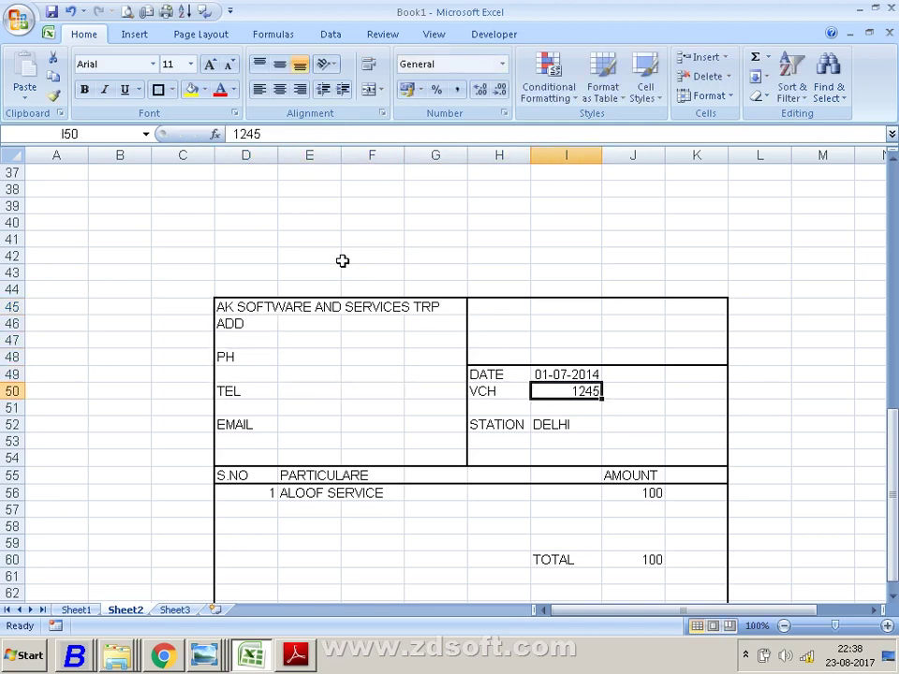
{"action": "key", "text": "Up"}
{"action": "type", "text": "2-07-2017"}
{"action": "key", "text": "Return"}
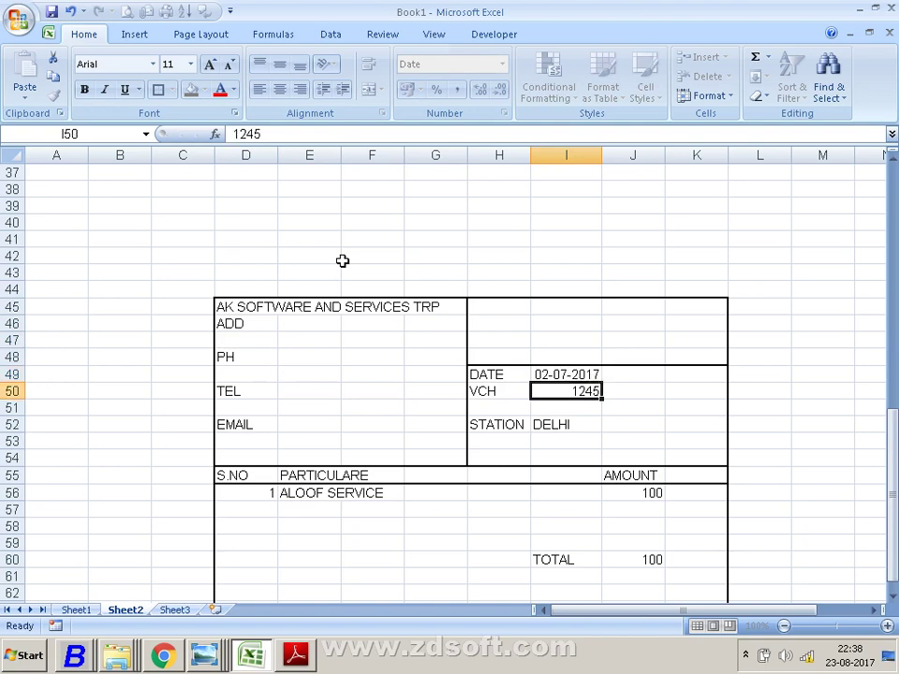
{"action": "type", "text": "1246"}
{"action": "key", "text": "Return"}
Set the service line amount in J56 to 1600, correcting an initial 650
{"action": "key", "text": "Down"}
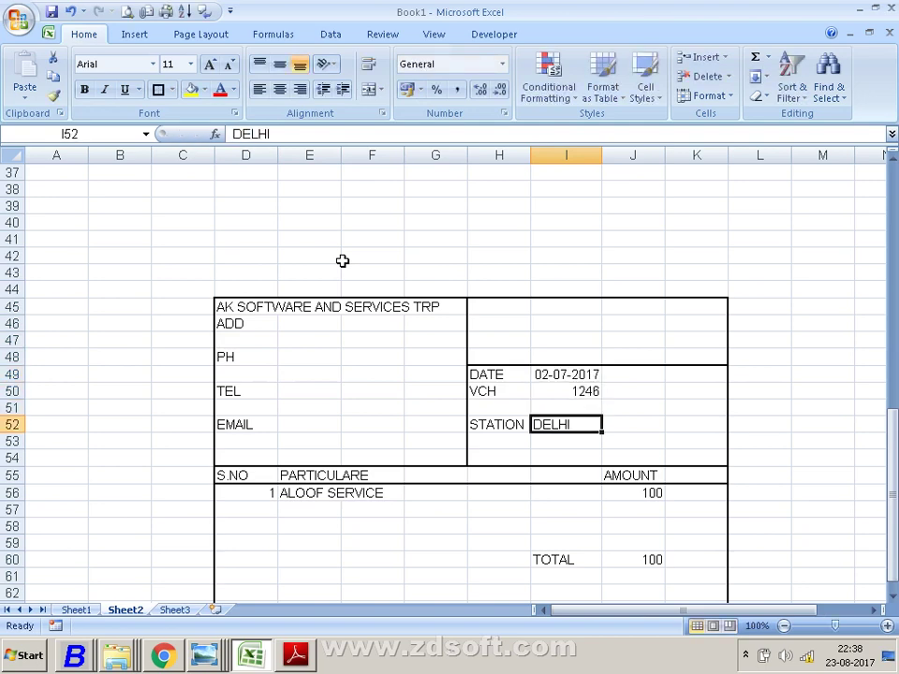
{"action": "key", "text": "Down"}
{"action": "key", "text": "Down"}
{"action": "key", "text": "Down"}
{"action": "key", "text": "Down"}
{"action": "key", "text": "Left"}
{"action": "key", "text": "Left"}
{"action": "key", "text": "Left"}
{"action": "key", "text": "Left"}
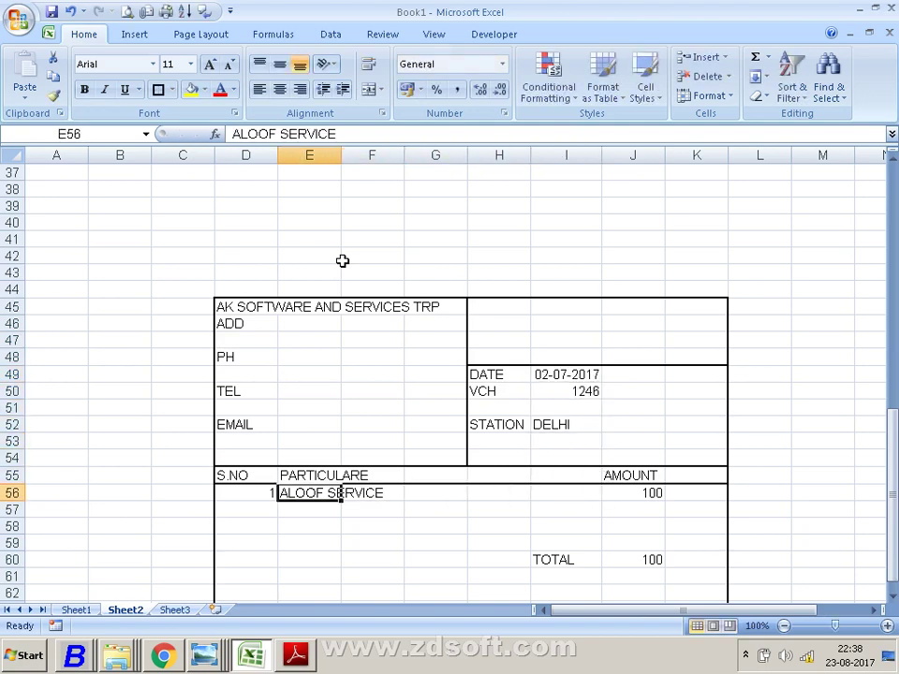
{"action": "key", "text": "Right"}
{"action": "key", "text": "Right"}
{"action": "key", "text": "Right"}
{"action": "key", "text": "Right"}
{"action": "key", "text": "Right"}
{"action": "type", "text": "650"}
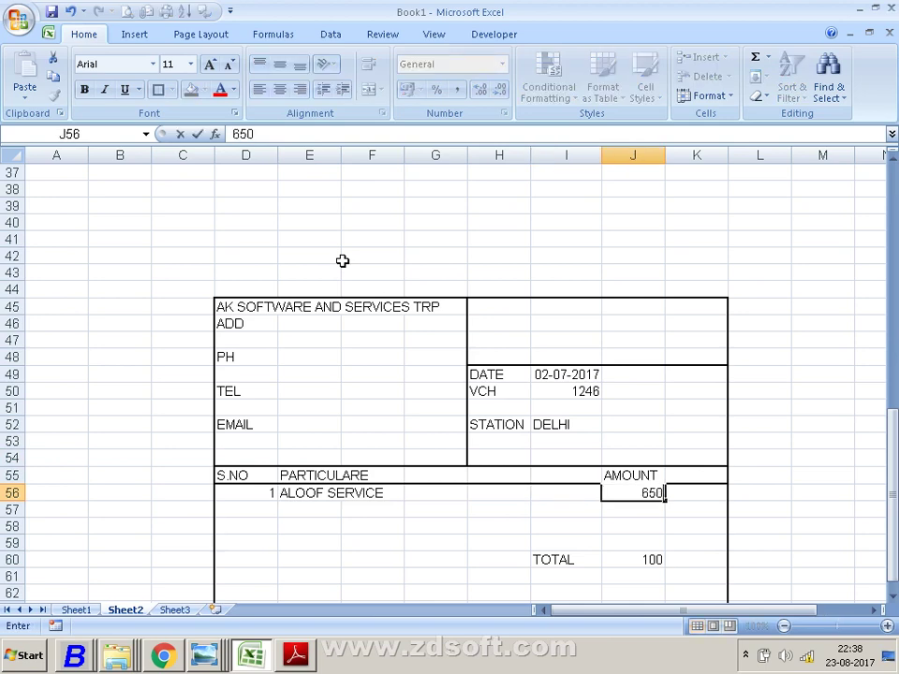
{"action": "key", "text": "Return"}
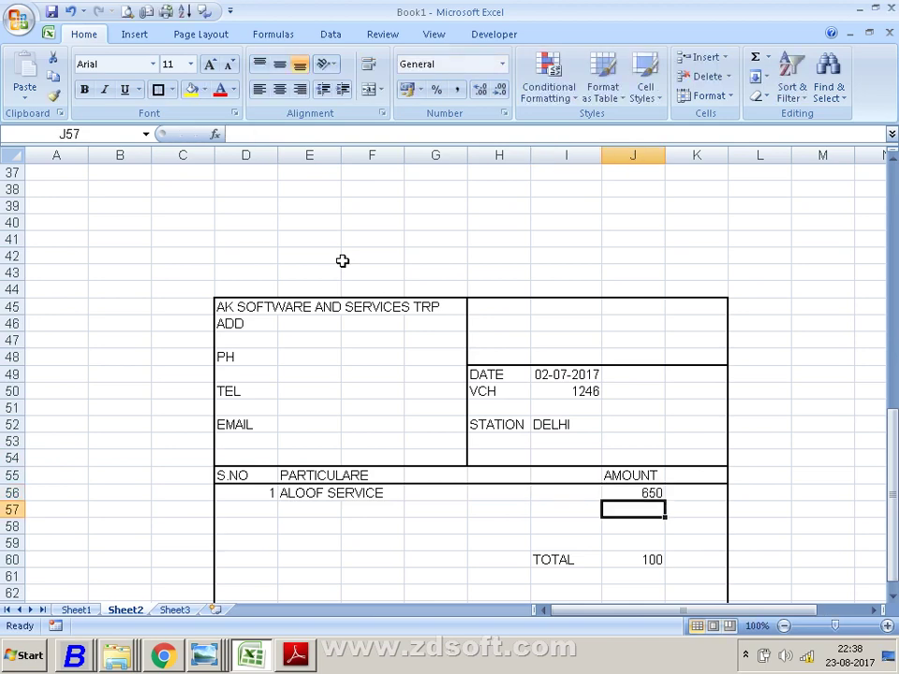
{"action": "key", "text": "Up"}
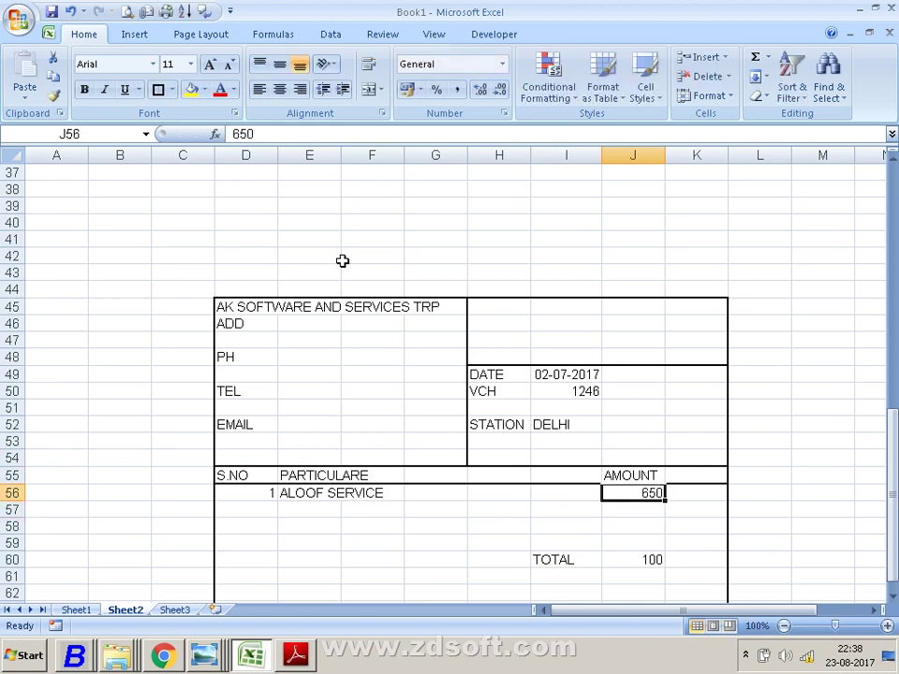
{"action": "type", "text": "1600"}
{"action": "key", "text": "Return"}
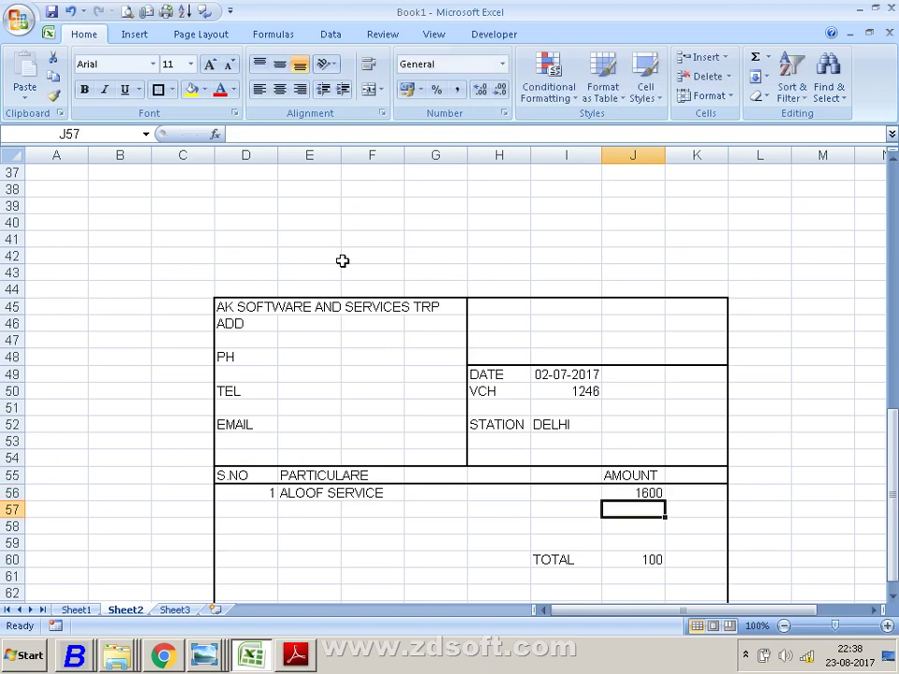
{"action": "right_click", "coordinate": [342, 261]}
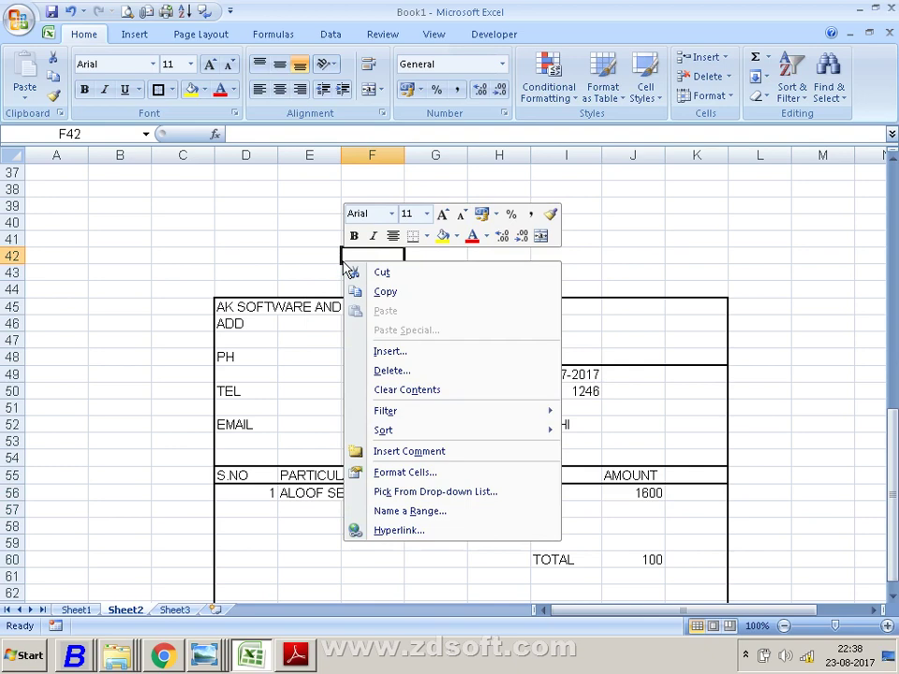
{"action": "right_click", "coordinate": [346, 266]}
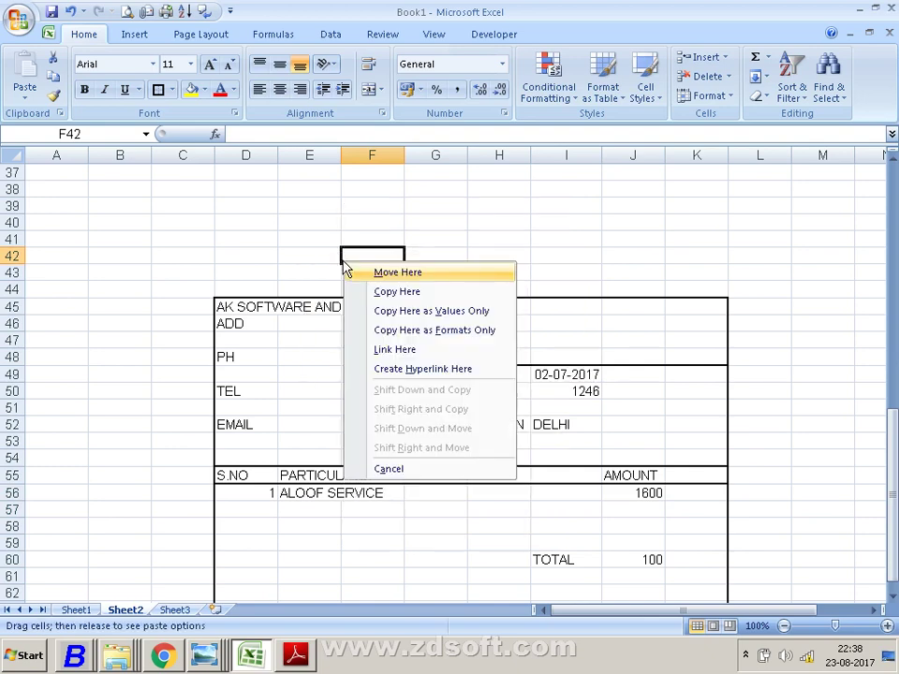
{"action": "key", "text": "Escape"}
{"action": "key", "text": "alt+Tab"}
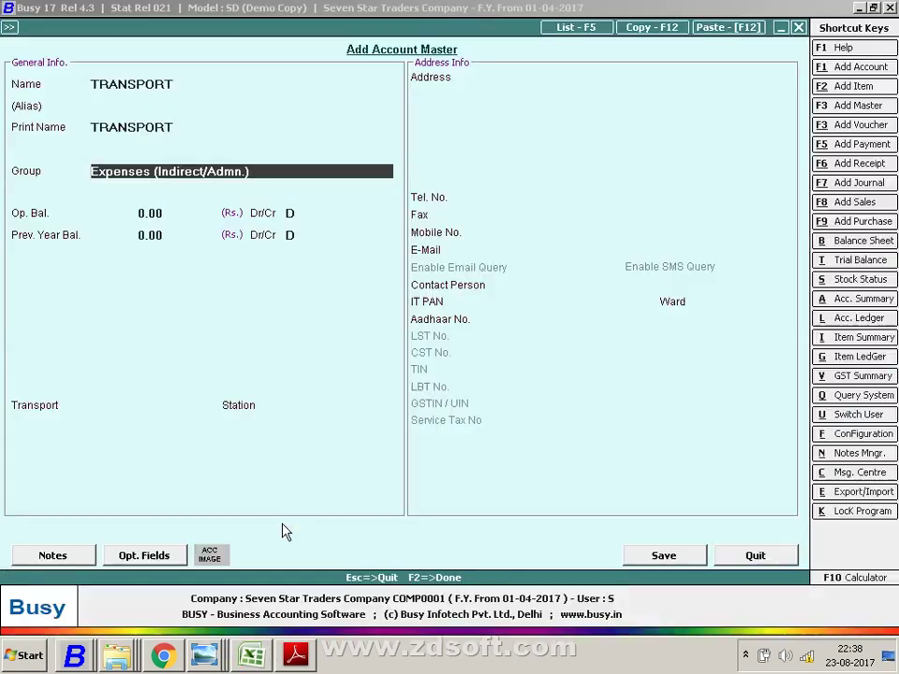
Bring the RCM company window forward in Busy and start a new payment voucher
{"action": "key", "text": "alt+Tab"}
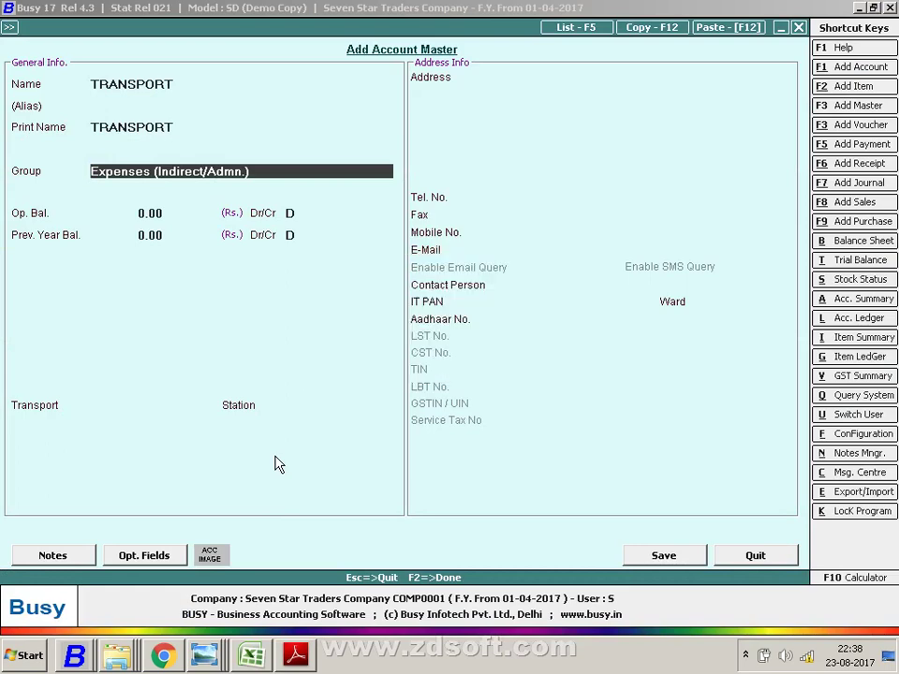
{"action": "left_click", "coordinate": [82, 661]}
{"action": "left_click", "coordinate": [94, 470]}
{"action": "key", "text": "Escape"}
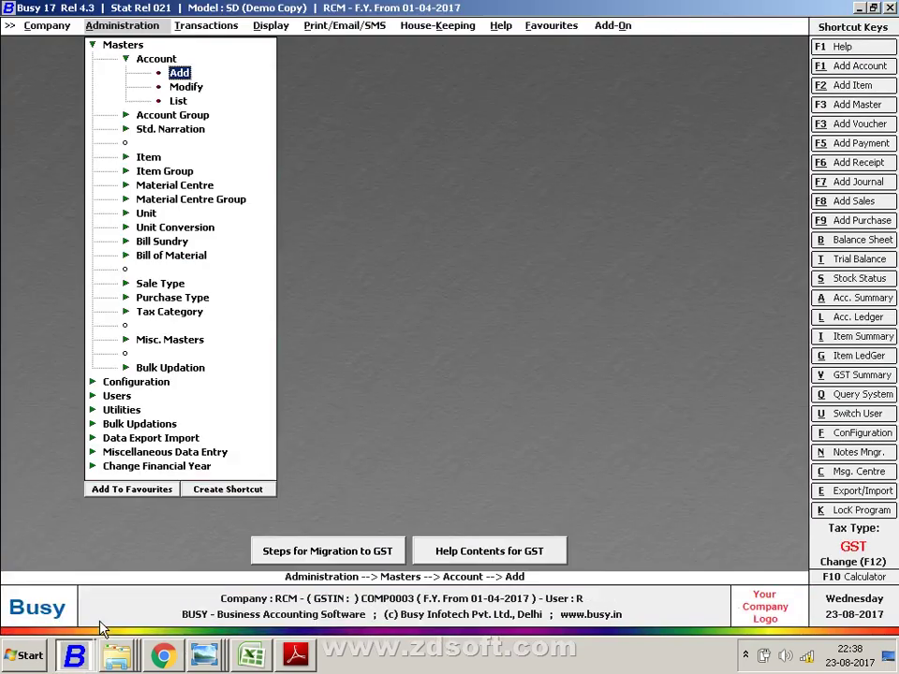
{"action": "key", "text": "Right"}
{"action": "key", "text": "Up"}
{"action": "key", "text": "Up"}
{"action": "key", "text": "Up"}
{"action": "key", "text": "Up"}
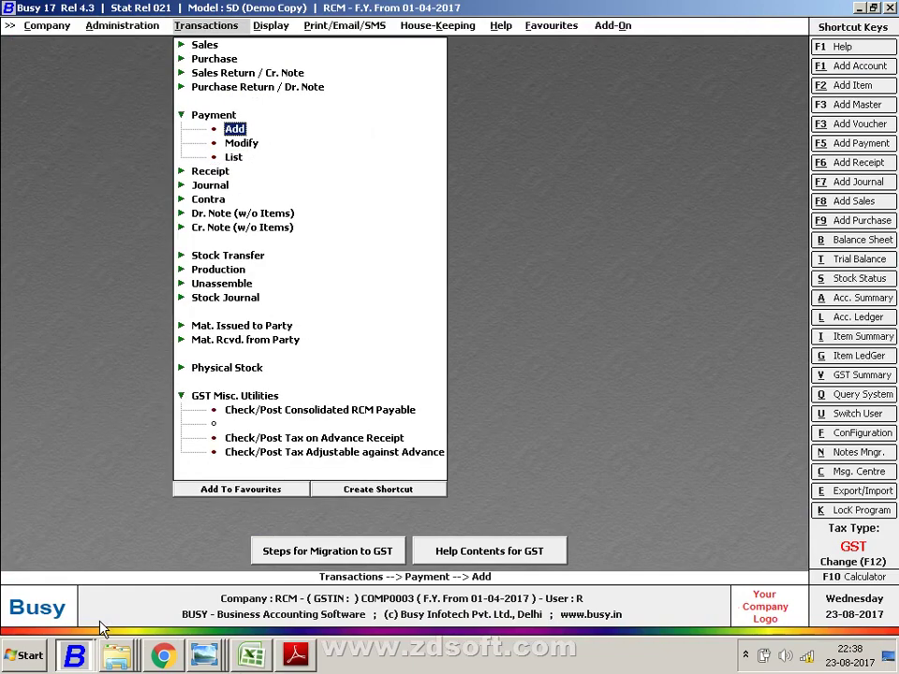
{"action": "key", "text": "Up"}
{"action": "key", "text": "Down"}
{"action": "key", "text": "Return"}
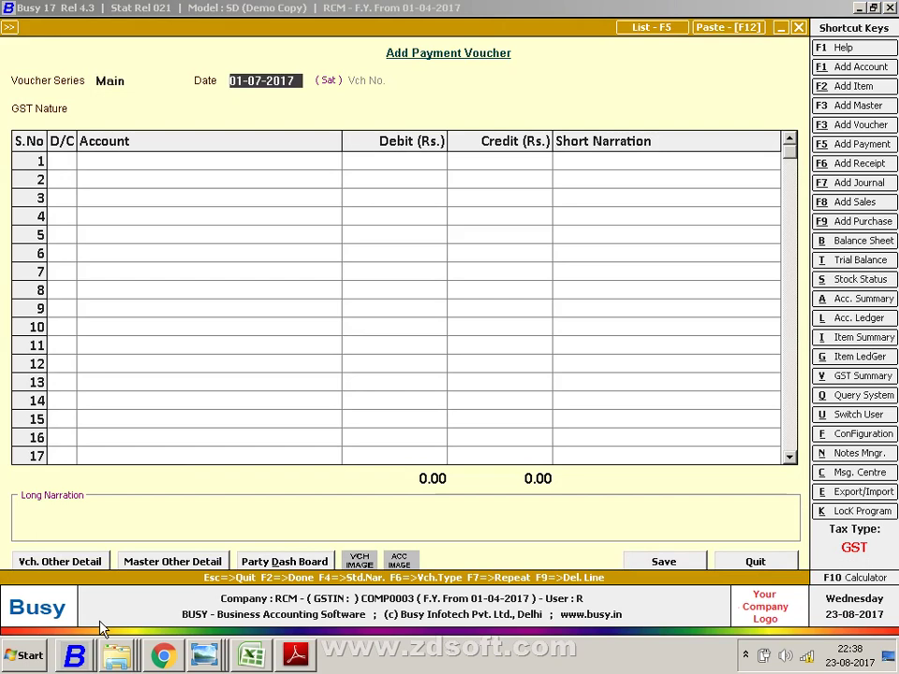
Enter a 01-07-2017 UnReg/RCM Expense payment debiting TRANSPORT 1,600 and crediting Cash
{"action": "key", "text": "Return"}
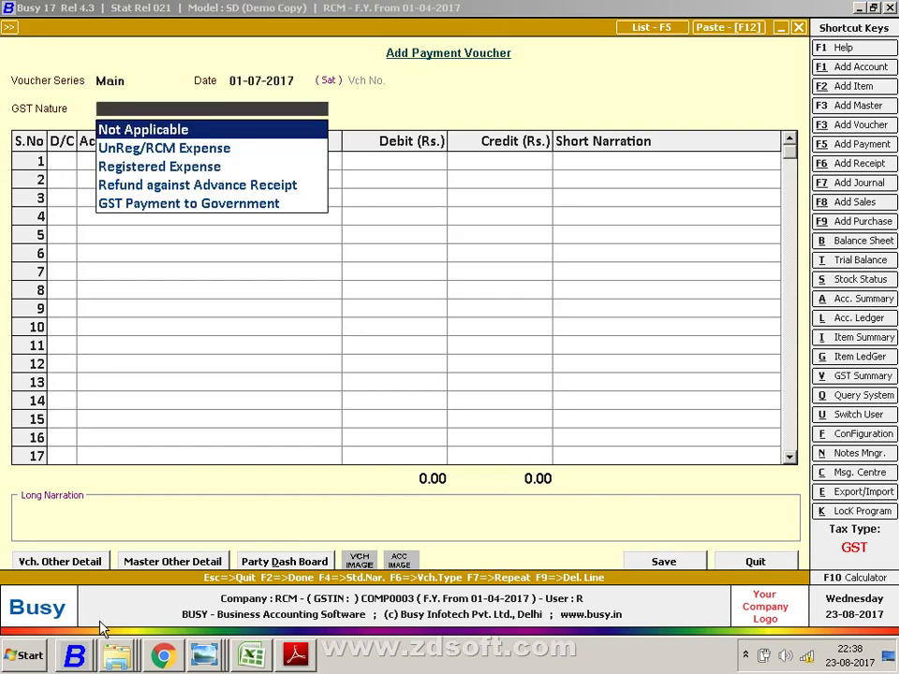
{"action": "key", "text": "Down"}
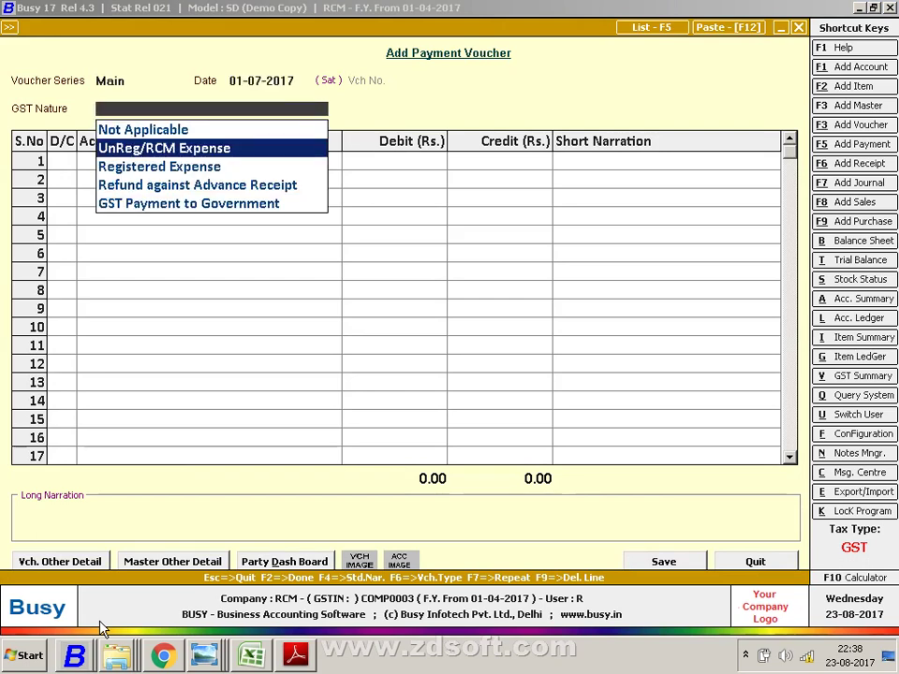
{"action": "key", "text": "Return"}
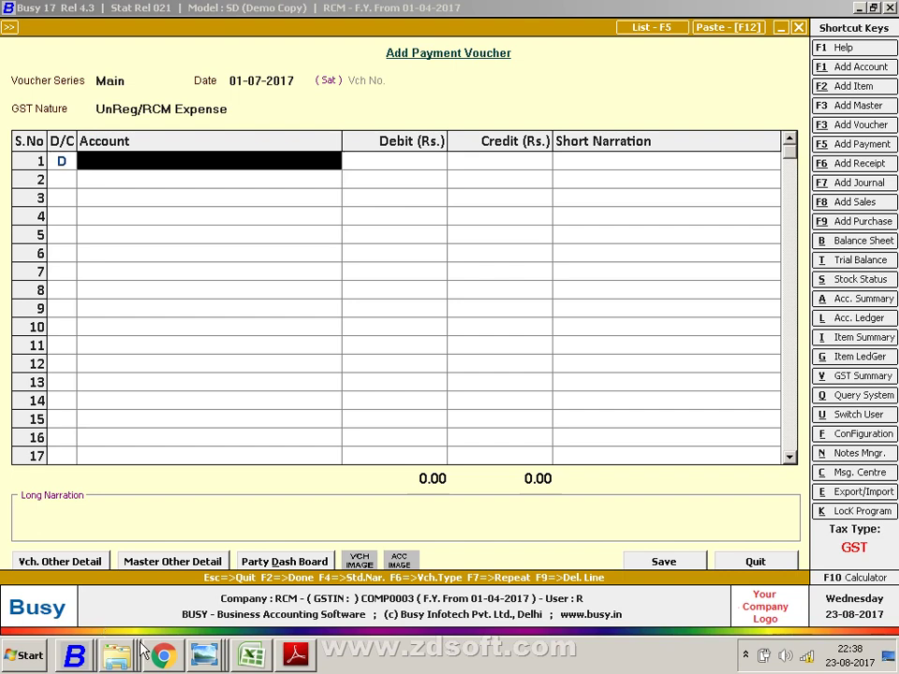
{"action": "type", "text": "ra"}
{"action": "key", "text": "Return"}
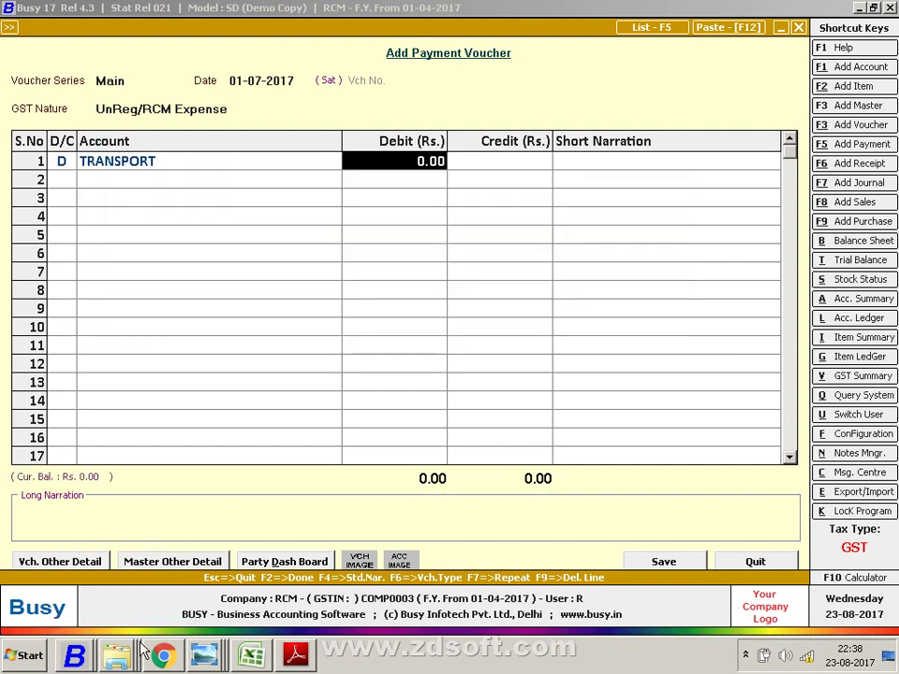
{"action": "type", "text": "1,600"}
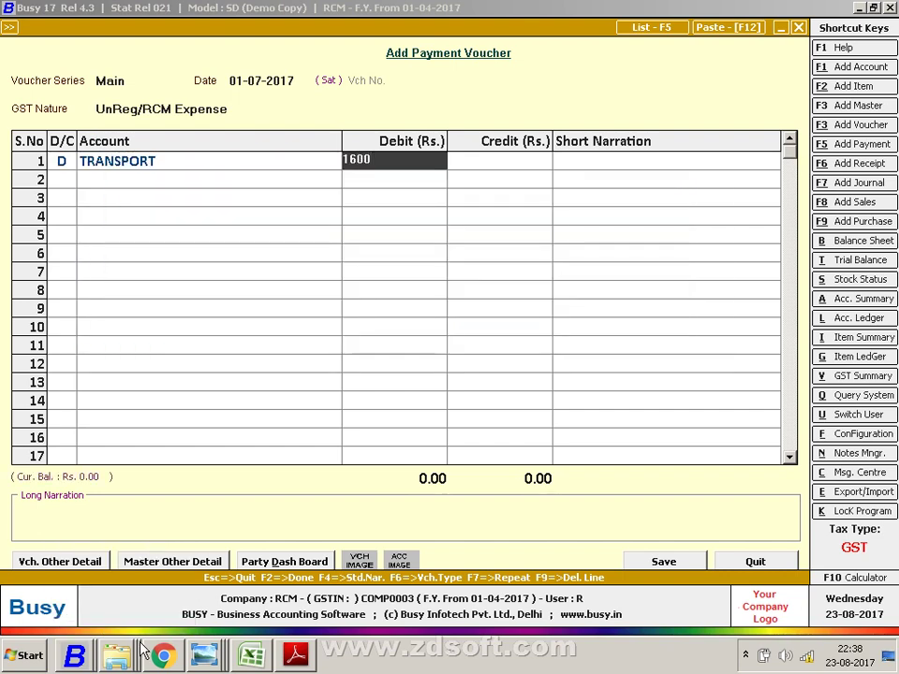
{"action": "key", "text": "Return"}
{"action": "key", "text": "Return"}
{"action": "key", "text": "Return"}
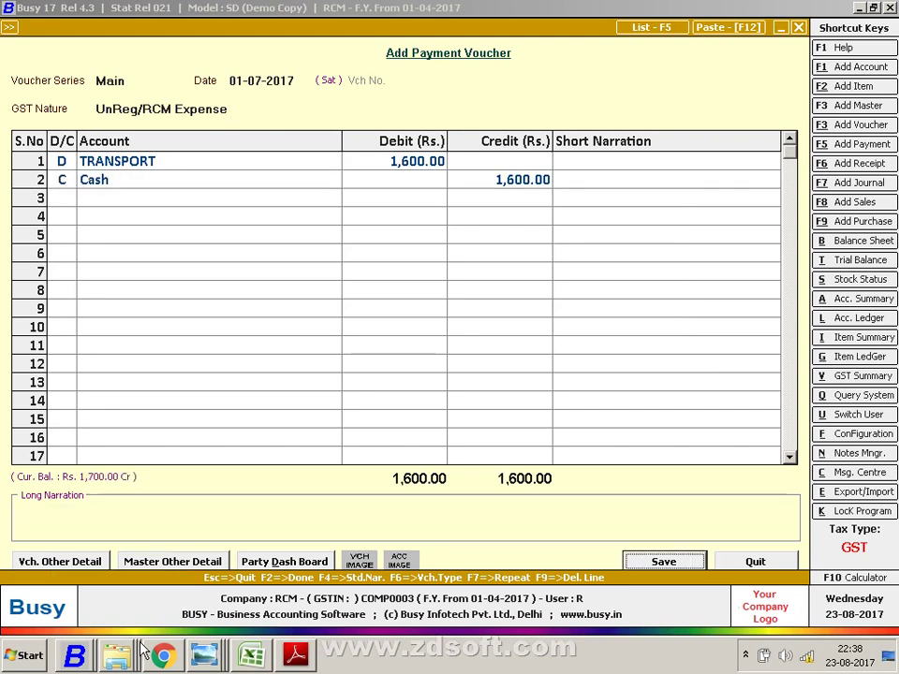
{"action": "key", "text": "Return"}
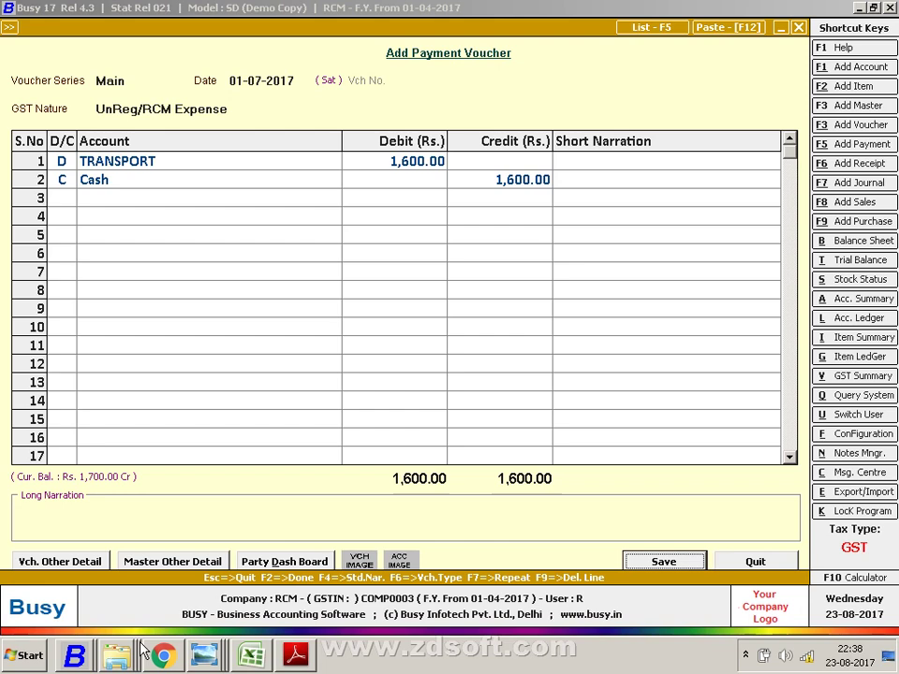
Save the payment voucher, accepting the negative cash balance warning, and close the form
{"action": "key", "text": "Return"}
{"action": "key", "text": "Left"}
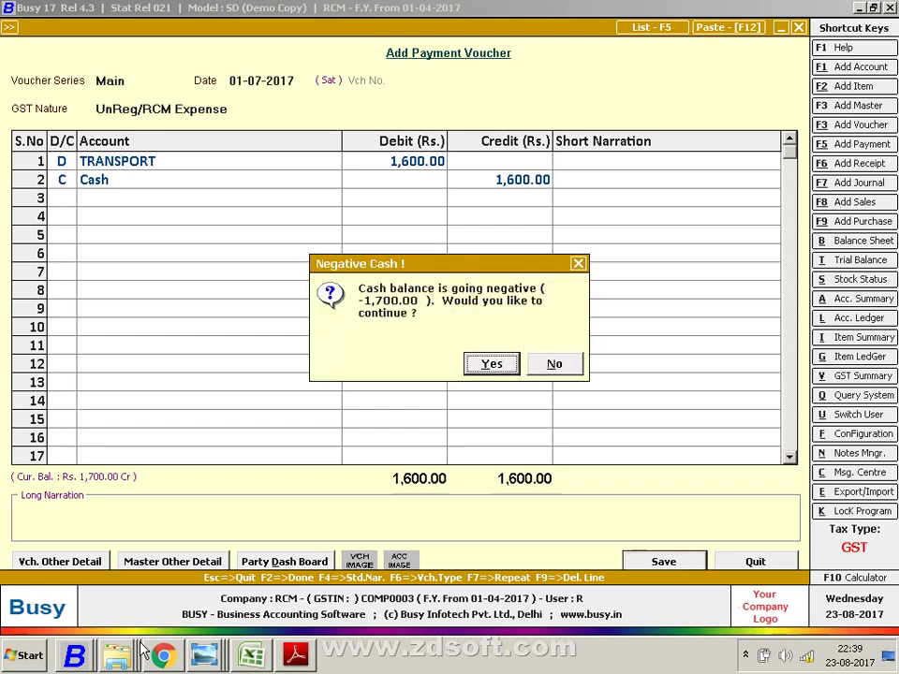
{"action": "key", "text": "Return"}
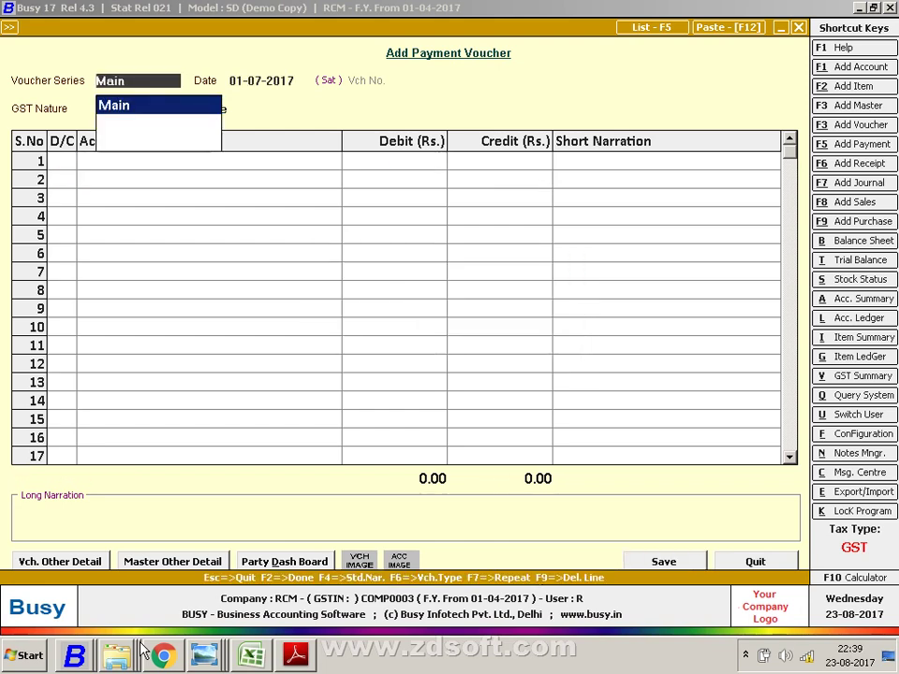
{"action": "key", "text": "Escape"}
{"action": "key", "text": "Down"}
{"action": "key", "text": "Down"}
{"action": "key", "text": "Down"}
{"action": "key", "text": "Down"}
{"action": "key", "text": "Down"}
{"action": "key", "text": "Down"}
{"action": "key", "text": "Down"}
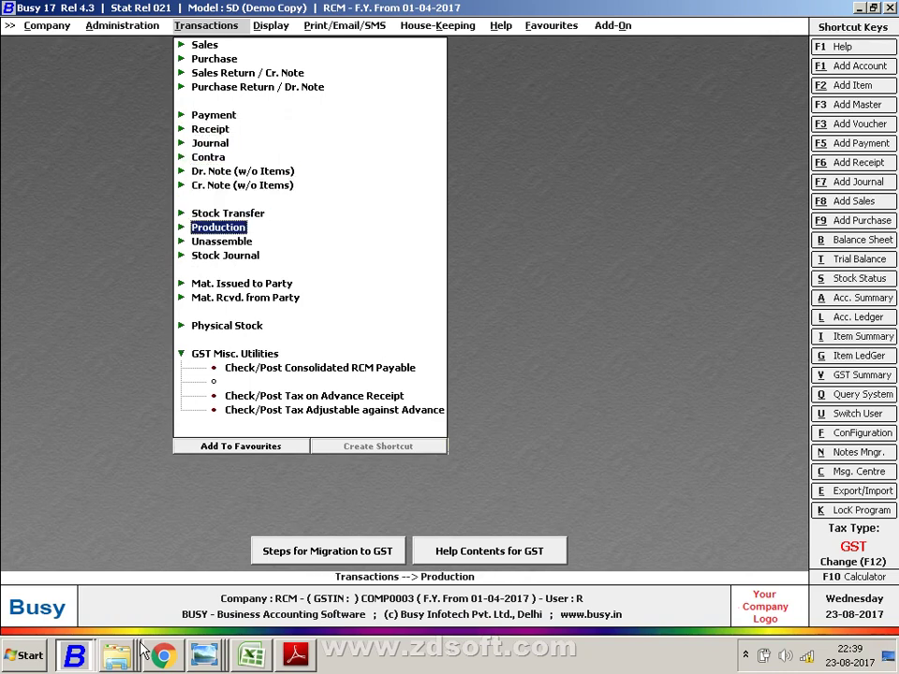
{"action": "key", "text": "Down"}
{"action": "key", "text": "Down"}
{"action": "key", "text": "Down"}
{"action": "key", "text": "Down"}
{"action": "key", "text": "Down"}
{"action": "key", "text": "Down"}
{"action": "key", "text": "Down"}
Return focus to Busy and launch the Check/Post Consolidated RCM Payable utility
{"action": "right_click", "coordinate": [143, 649]}
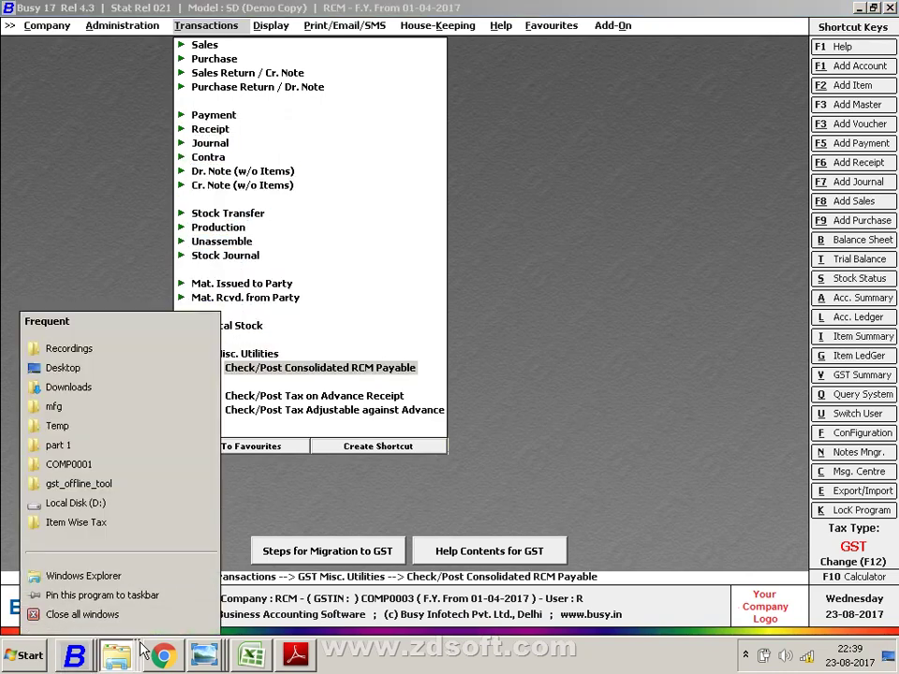
{"action": "key", "text": "Escape"}
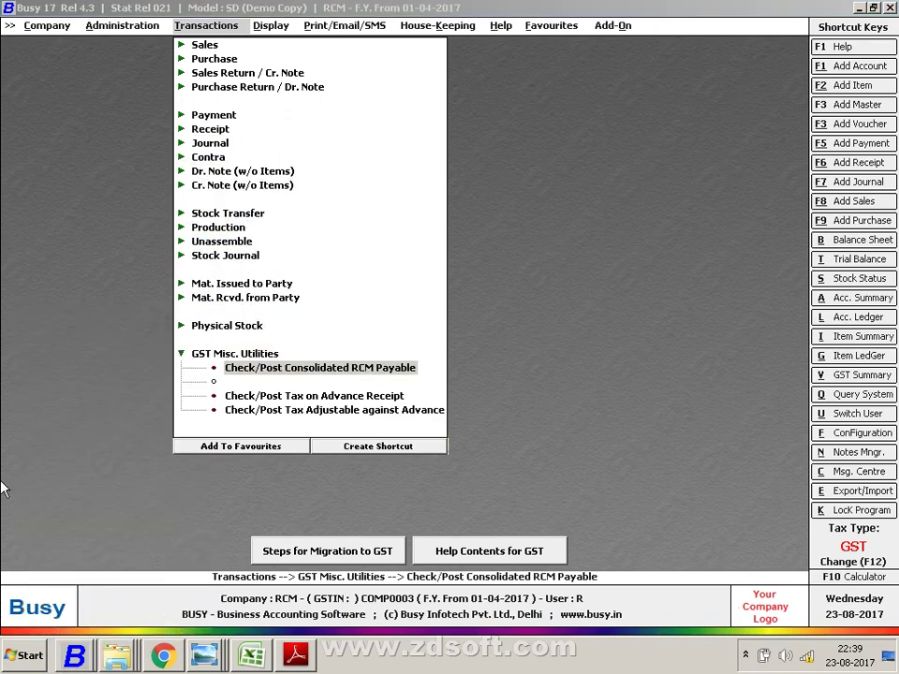
{"action": "left_click", "coordinate": [5, 587]}
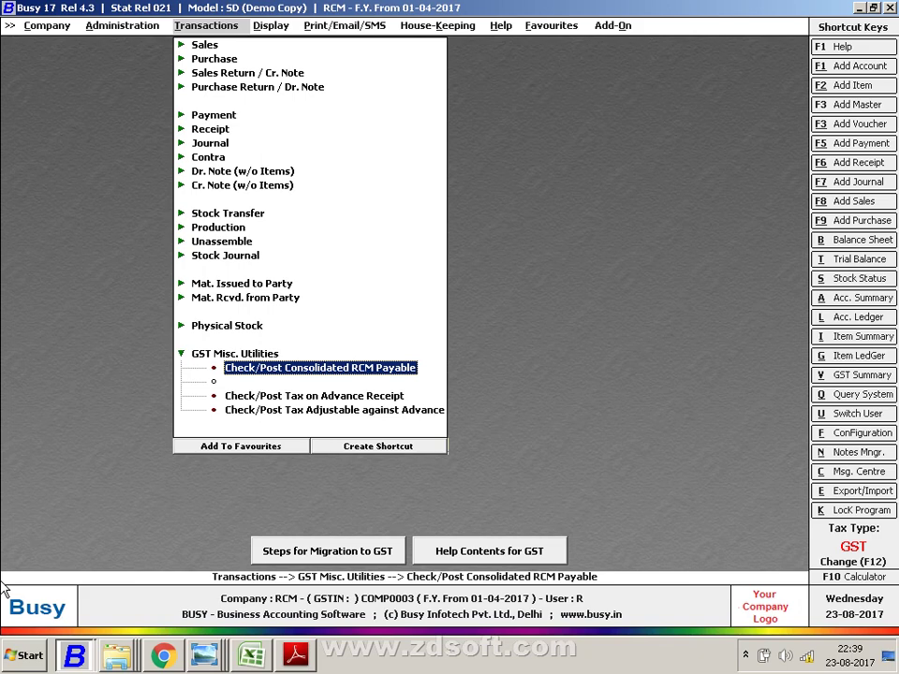
{"action": "key", "text": "Return"}
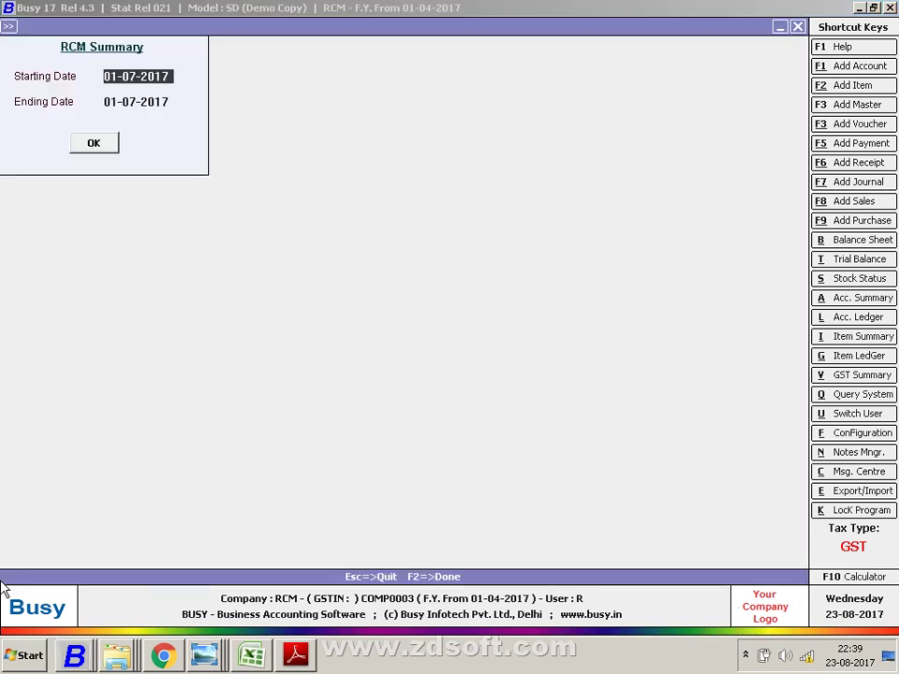
Enter 02-07-2017 as both the starting and ending date for the RCM check
{"action": "type", "text": "1-07"}
{"action": "key", "text": "Return"}
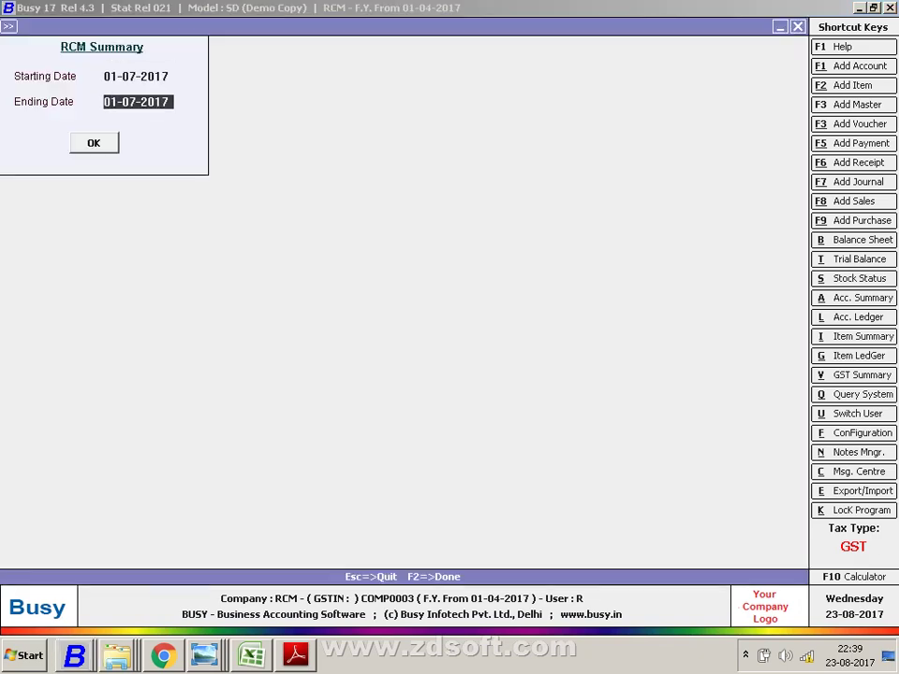
{"action": "key", "text": "Up"}
{"action": "type", "text": "2-07"}
{"action": "key", "text": "Return"}
{"action": "type", "text": "2-7"}
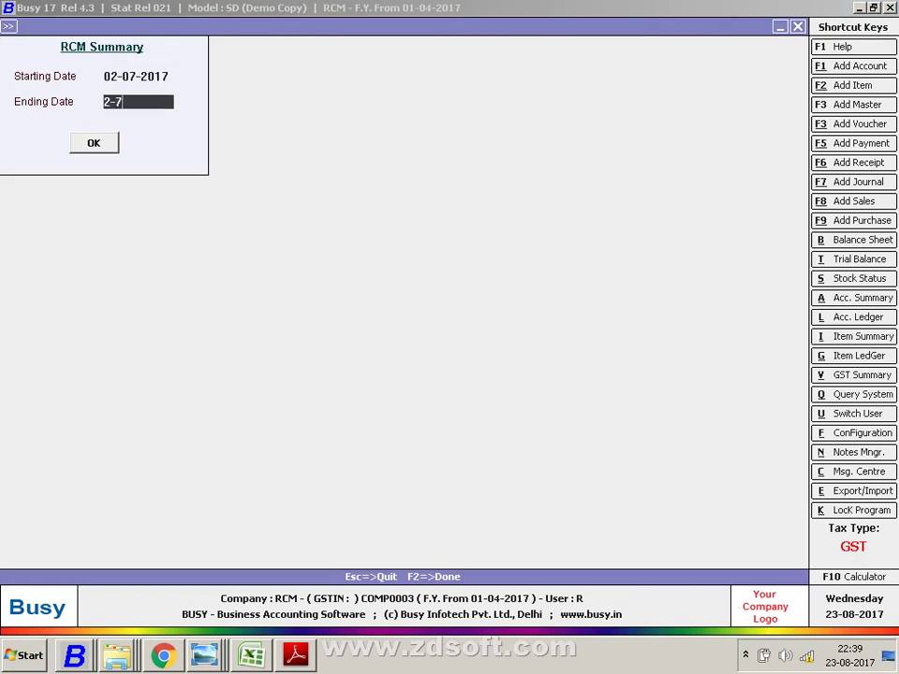
{"action": "key", "text": "Return"}
{"action": "key", "text": "Return"}
Change the period to 01-07-2017 and run the RCM summary
{"action": "key", "text": "Escape"}
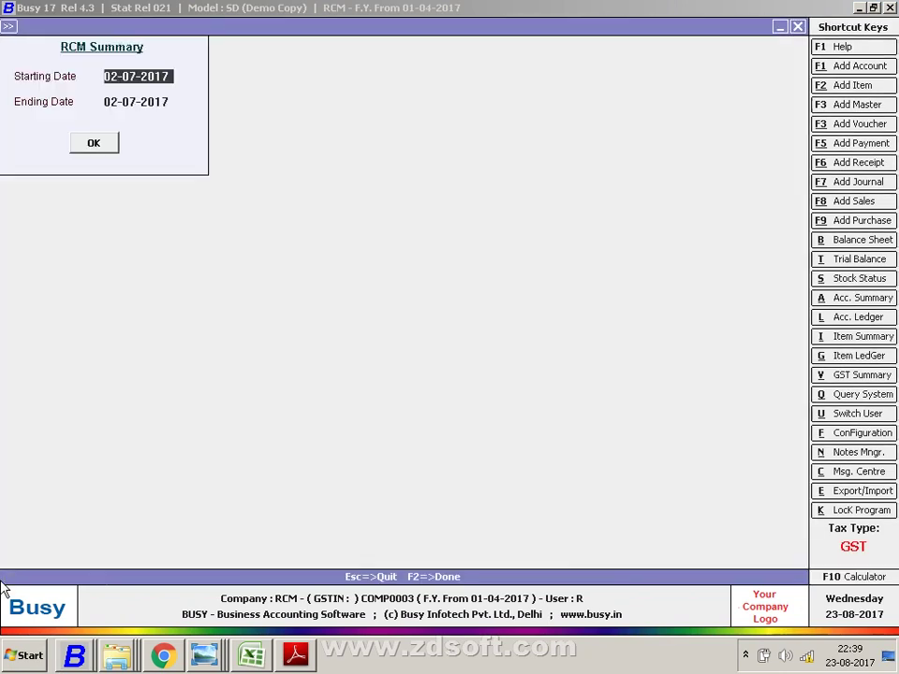
{"action": "type", "text": "1-7"}
{"action": "key", "text": "Return"}
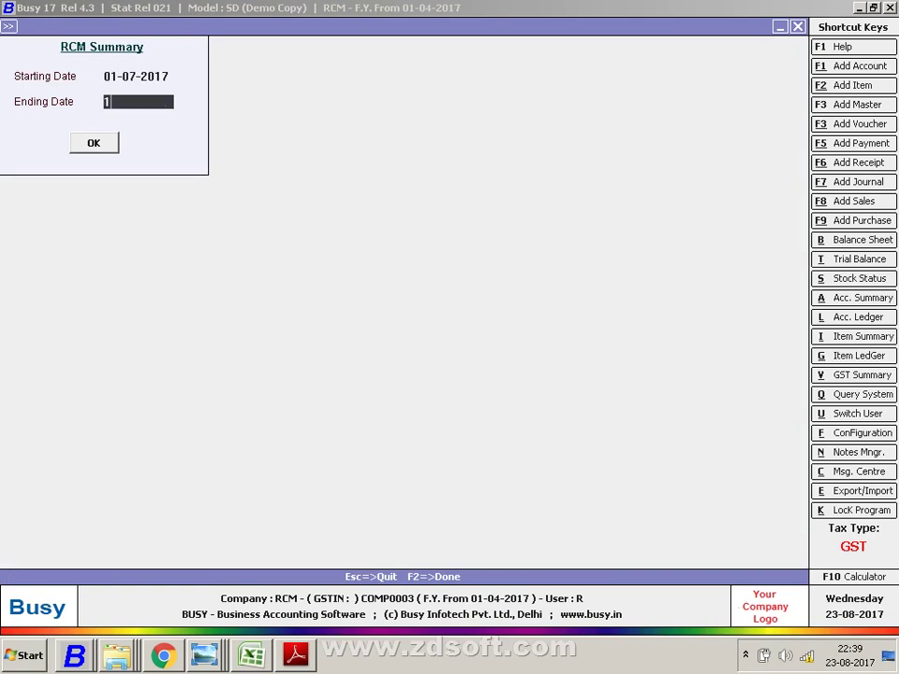
{"action": "type", "text": "1-7"}
{"action": "key", "text": "Return"}
{"action": "key", "text": "Return"}
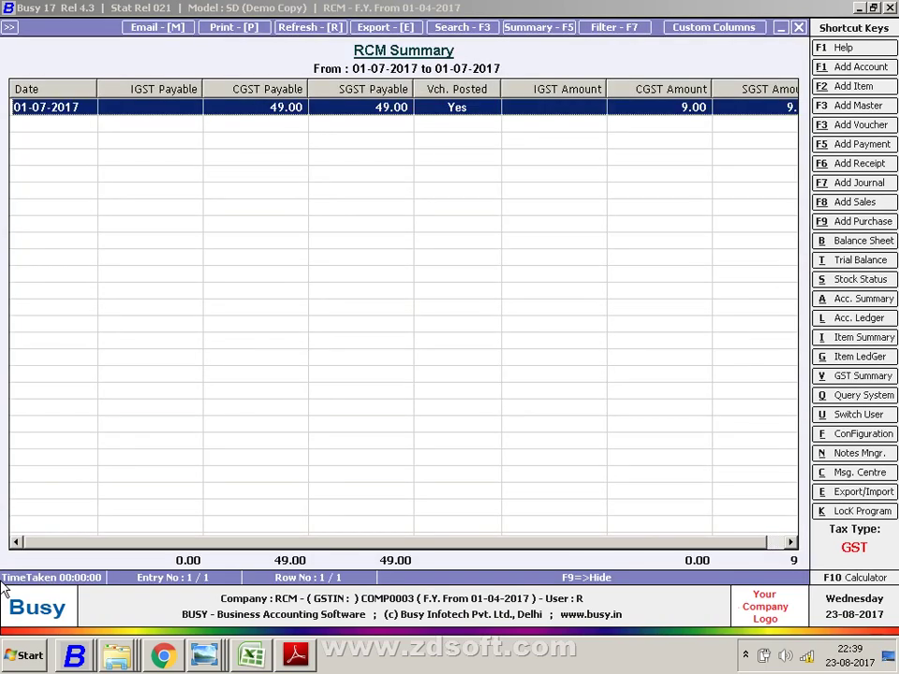
{"action": "key", "text": "Return"}
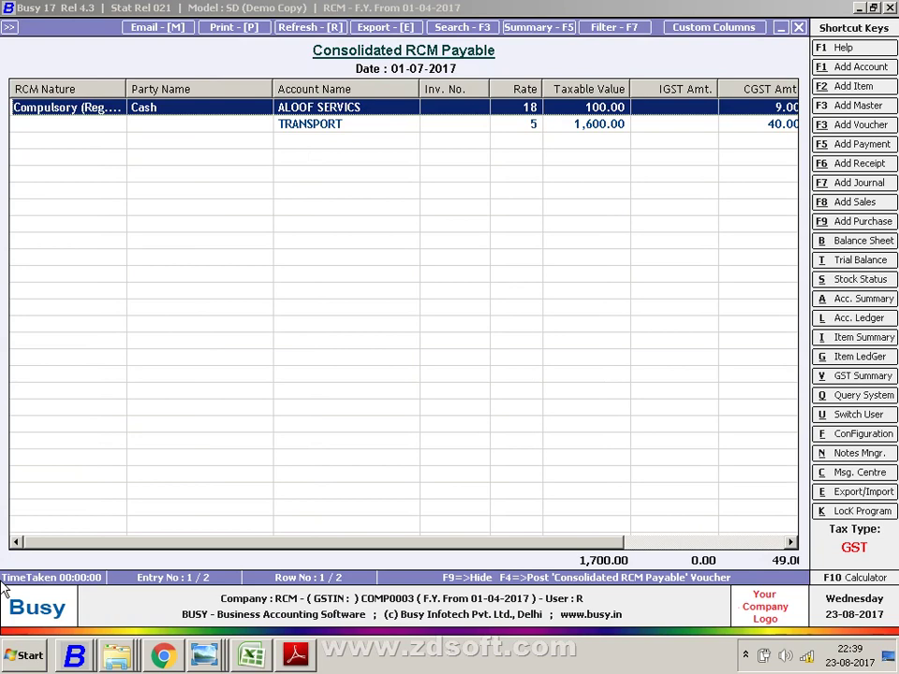
From the TRANSPORT entry, post the consolidated RCM voucher and choose to modify the existing one
{"action": "key", "text": "Right"}
{"action": "key", "text": "Right"}
{"action": "key", "text": "Right"}
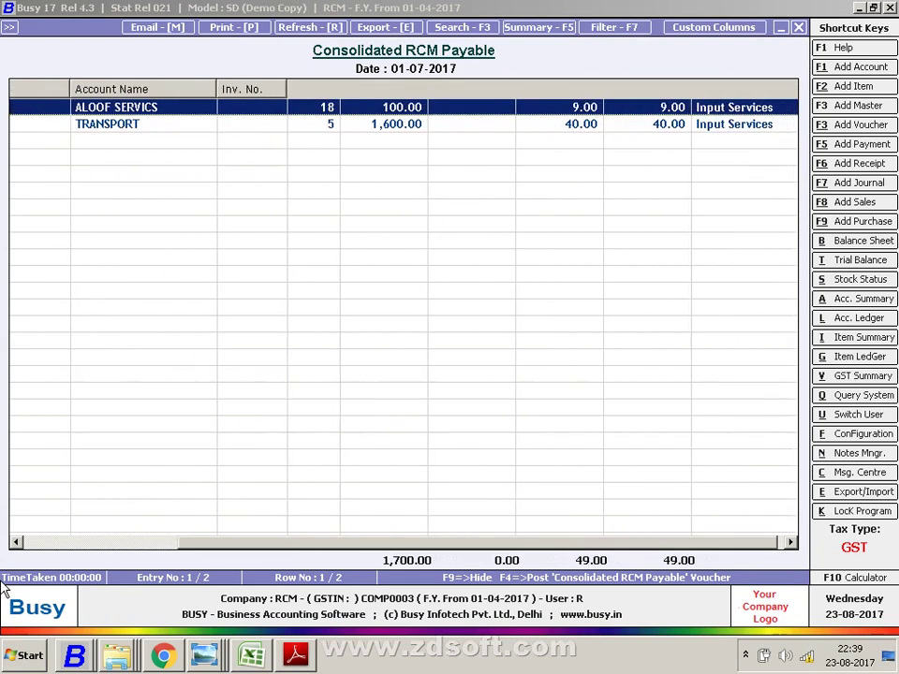
{"action": "key", "text": "Down"}
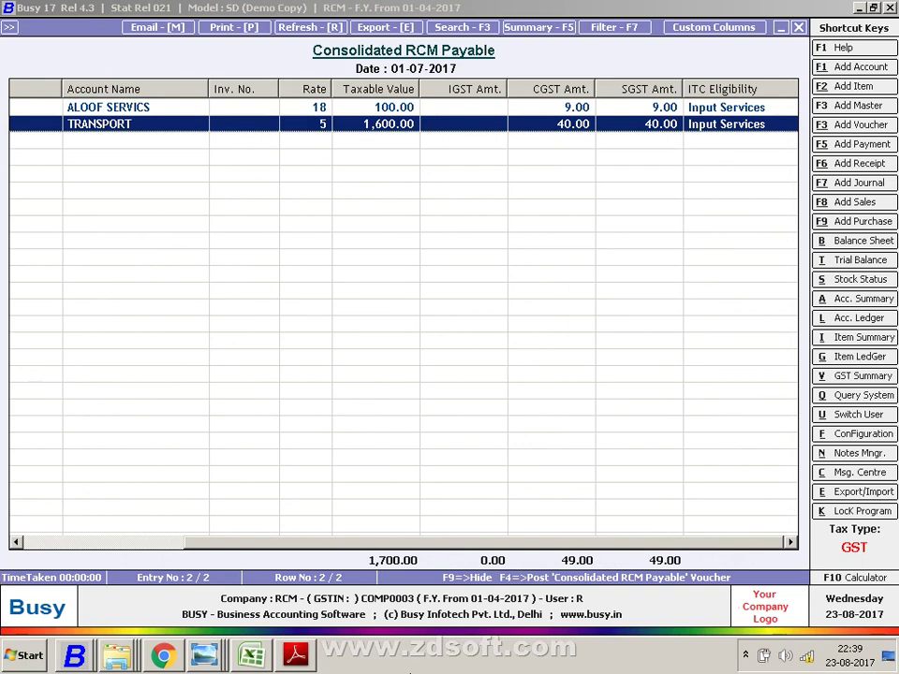
{"action": "left_click", "coordinate": [532, 580]}
{"action": "key", "text": "Return"}
{"action": "key", "text": "Return"}
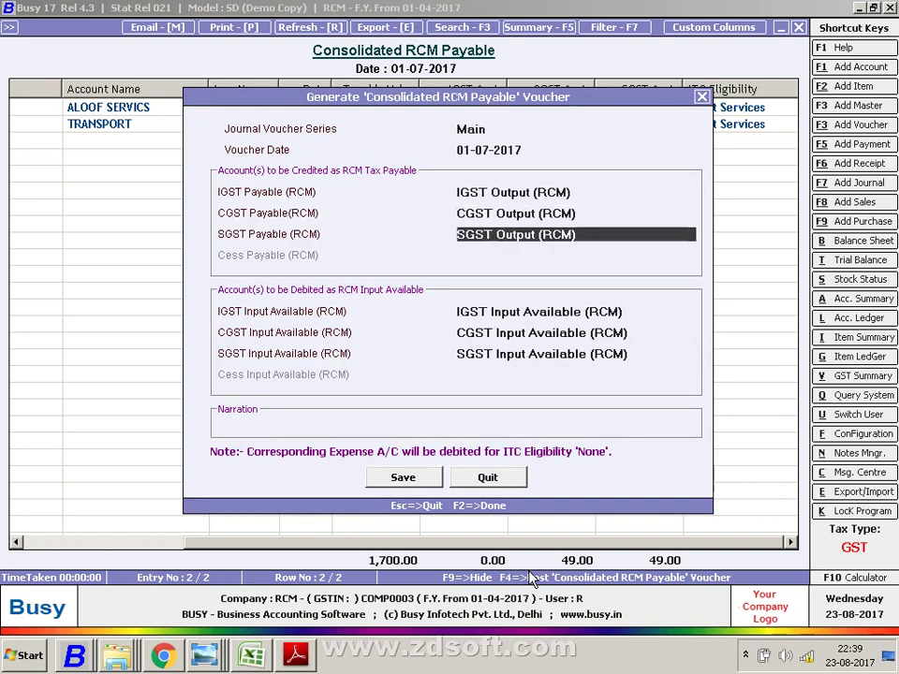
{"action": "key", "text": "Return"}
{"action": "key", "text": "Return"}
{"action": "key", "text": "Return"}
{"action": "key", "text": "Return"}
{"action": "key", "text": "Return"}
{"action": "key", "text": "Return"}
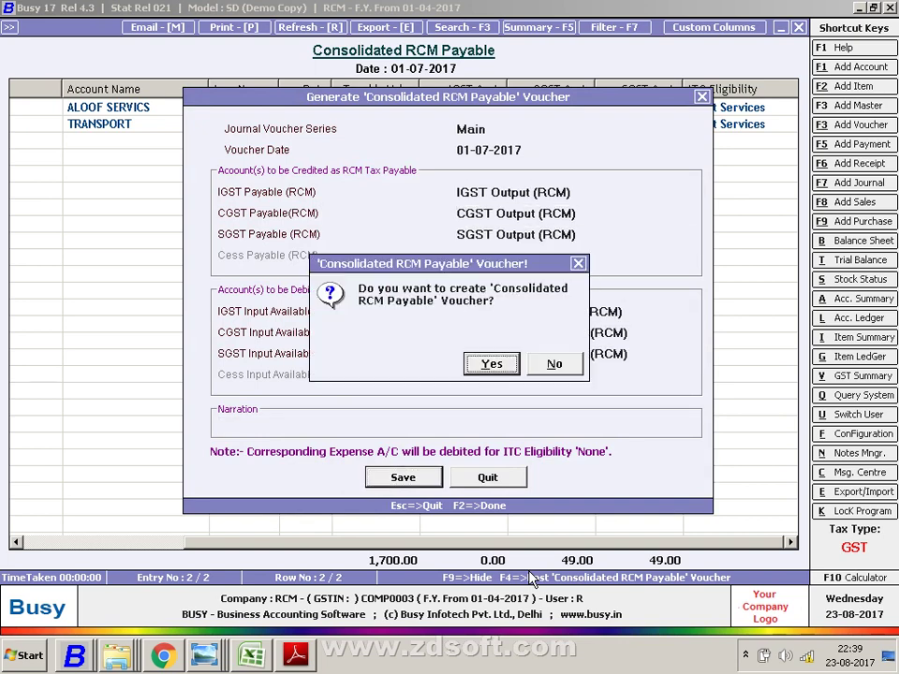
{"action": "key", "text": "Return"}
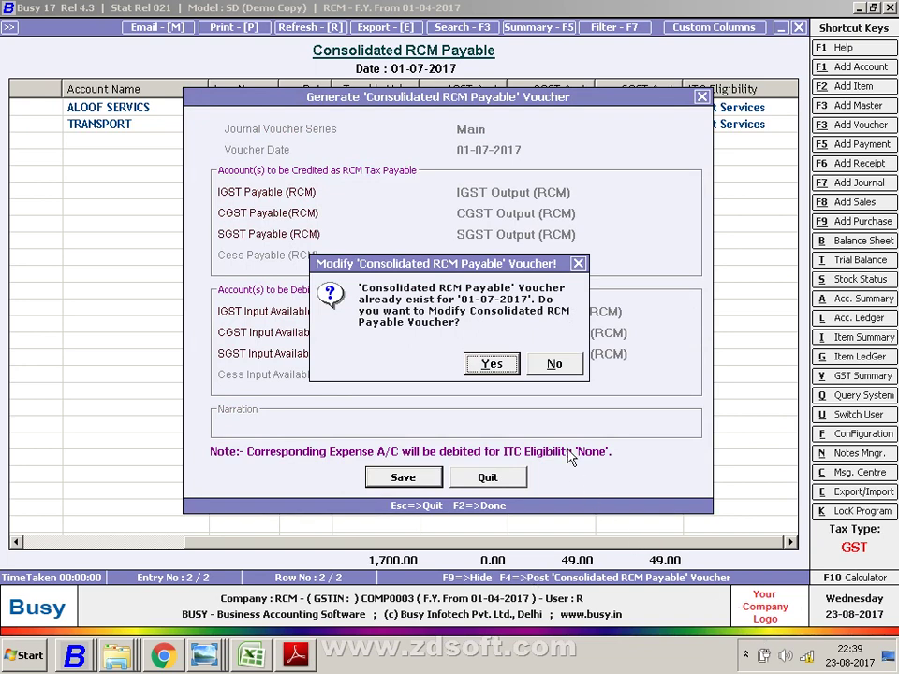
{"action": "left_click", "coordinate": [494, 365]}
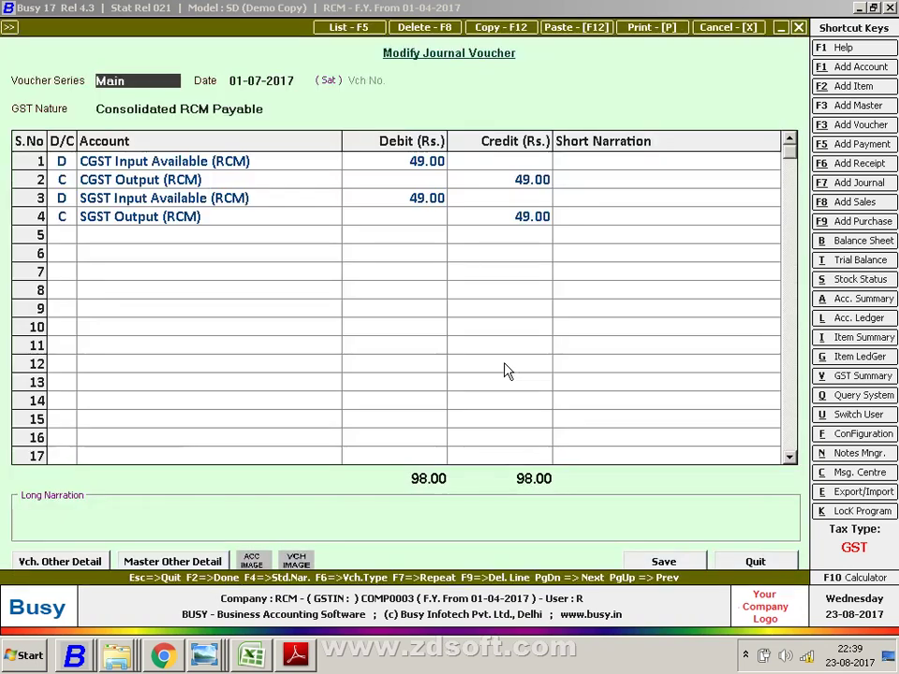
Change the journal voucher date from 01-07-2017 to 31-07-2017 and step through its lines
{"action": "key", "text": "Return"}
{"action": "key", "text": "Return"}
{"action": "key", "text": "Up"}
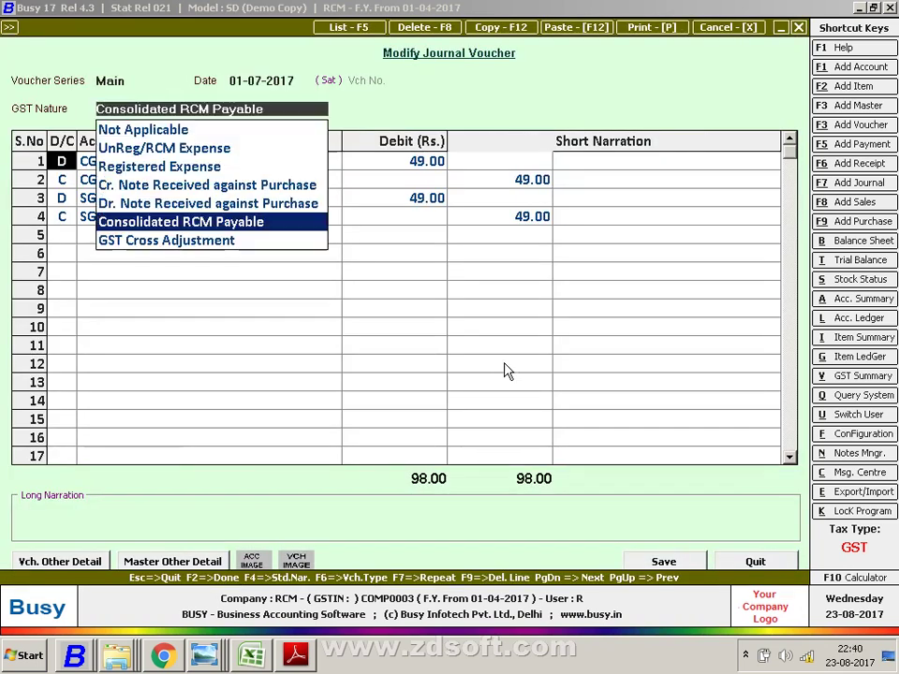
{"action": "key", "text": "Up"}
{"action": "key", "text": "Up"}
{"action": "key", "text": "Return"}
{"action": "type", "text": "31"}
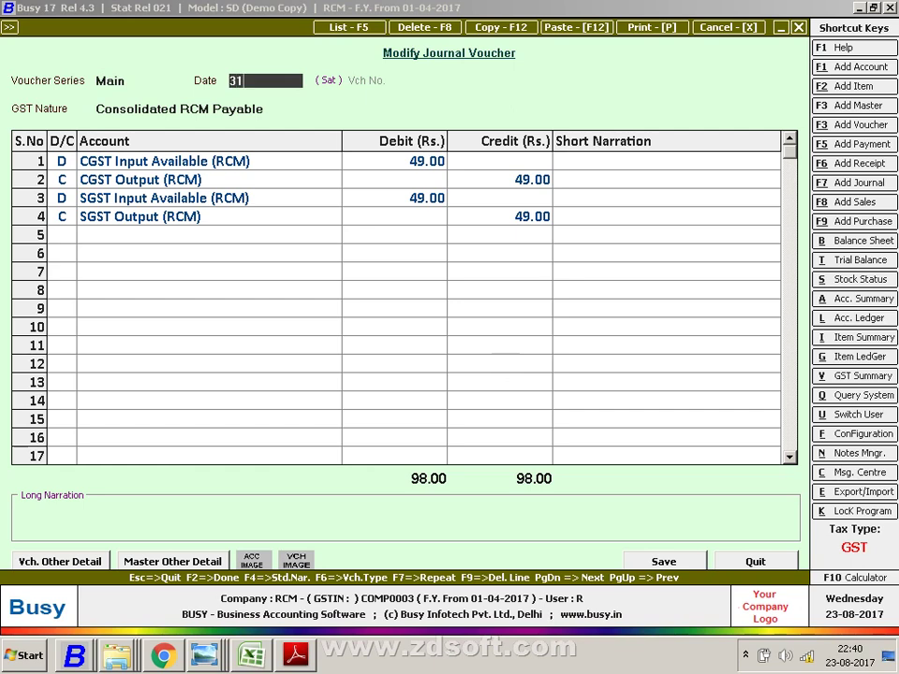
{"action": "type", "text": "-07"}
{"action": "key", "text": "Return"}
{"action": "key", "text": "Return"}
{"action": "key", "text": "Return"}
{"action": "key", "text": "Return"}
{"action": "key", "text": "Return"}
{"action": "key", "text": "Return"}
{"action": "key", "text": "Return"}
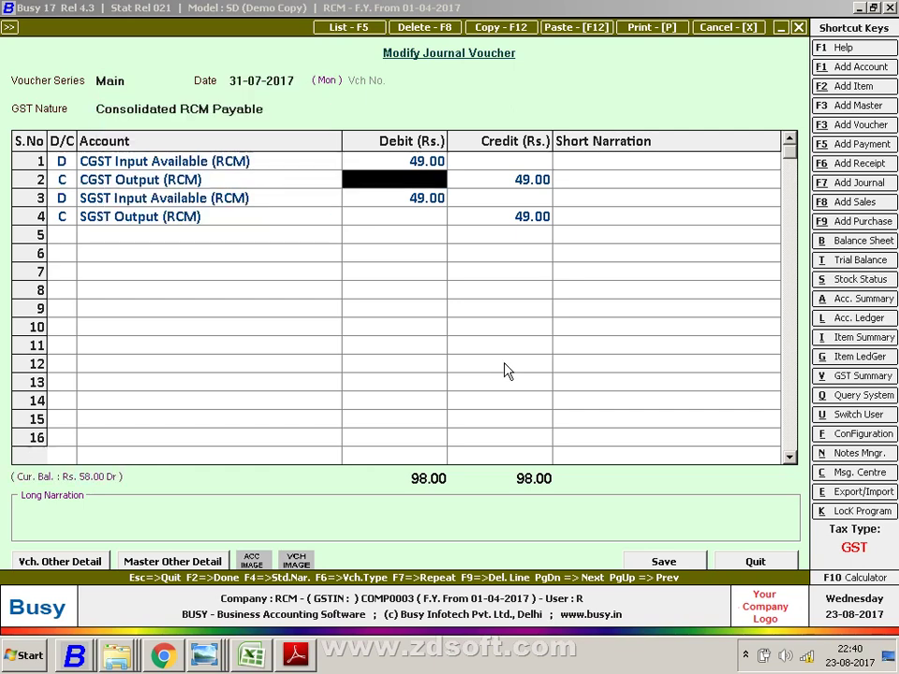
{"action": "key", "text": "Return"}
{"action": "key", "text": "Return"}
{"action": "key", "text": "Return"}
{"action": "key", "text": "Return"}
{"action": "key", "text": "Return"}
{"action": "key", "text": "Return"}
{"action": "key", "text": "Return"}
{"action": "key", "text": "Return"}
{"action": "key", "text": "Return"}
{"action": "key", "text": "Return"}
{"action": "key", "text": "Return"}
{"action": "key", "text": "Return"}
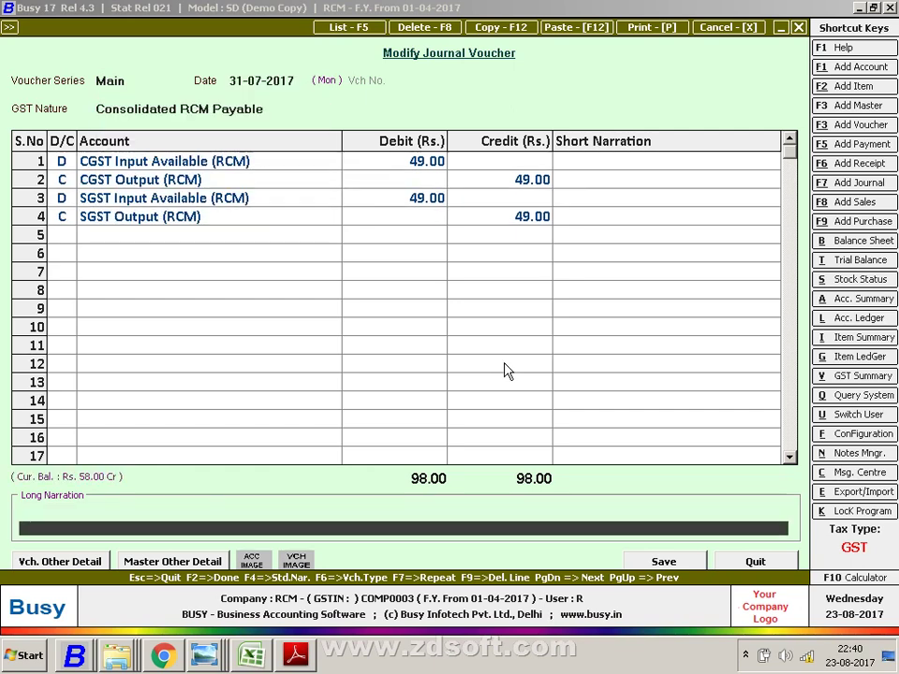
{"action": "key", "text": "Return"}
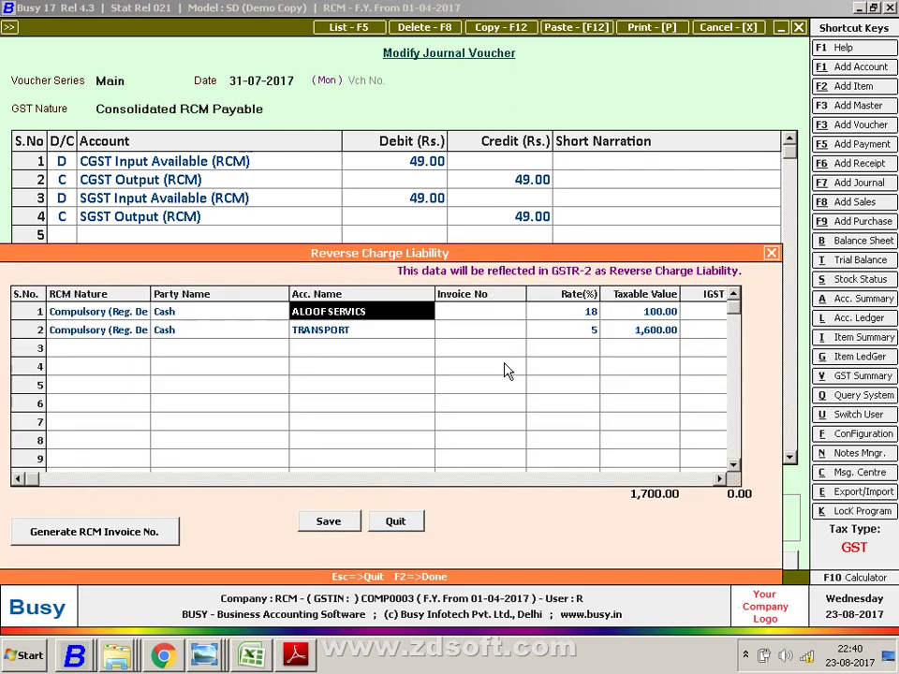
Enter invoice number RCM-1 on the ALOOF SERVICS and TRANSPORT liability lines, then save the journal
{"action": "key", "text": "Return"}
{"action": "type", "text": "rC"}
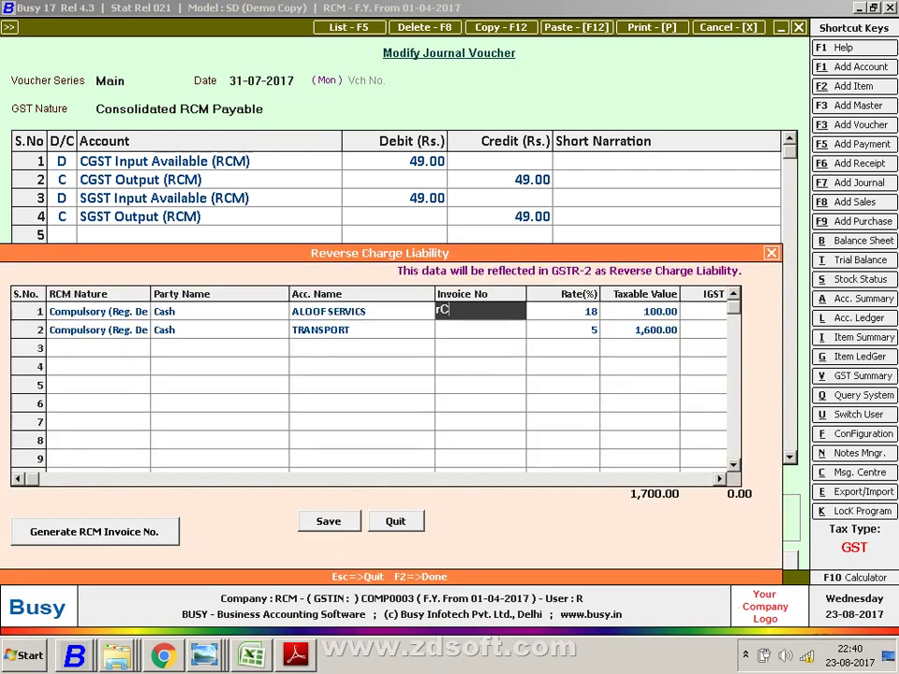
{"action": "type", "text": "M-1"}
{"action": "key", "text": "Return"}
{"action": "key", "text": "Return"}
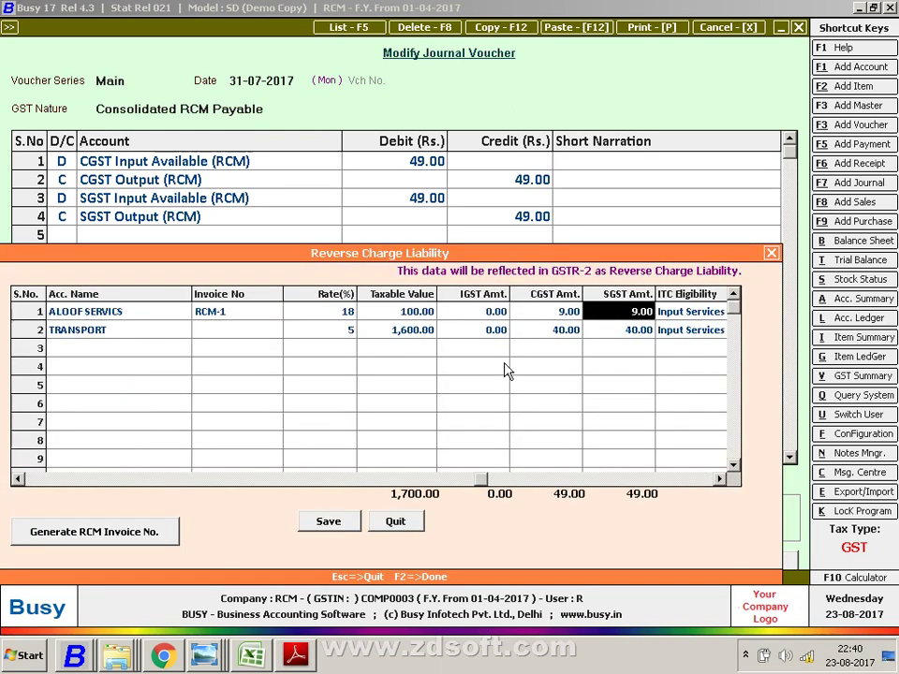
{"action": "key", "text": "Return"}
{"action": "key", "text": "Return"}
{"action": "key", "text": "Return"}
{"action": "type", "text": "rE"}
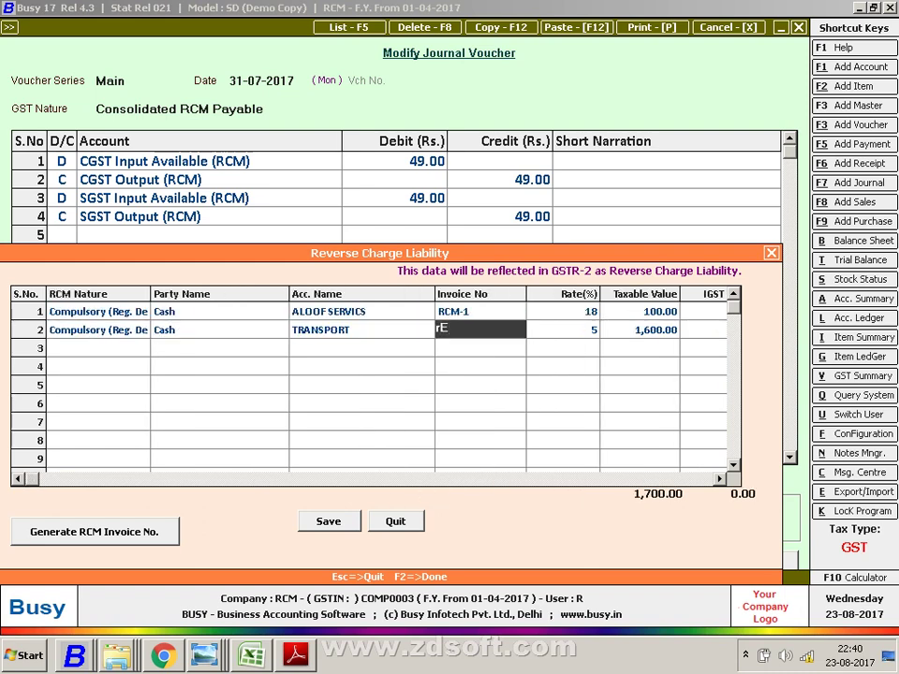
{"action": "type", "text": "M-2"}
{"action": "key", "text": "Return"}
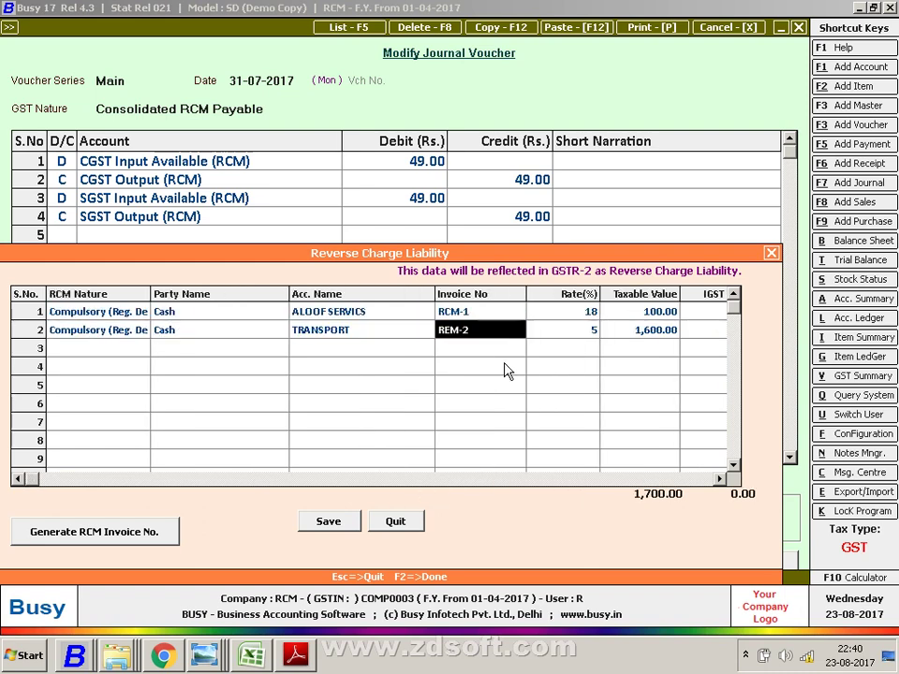
{"action": "type", "text": "rC"}
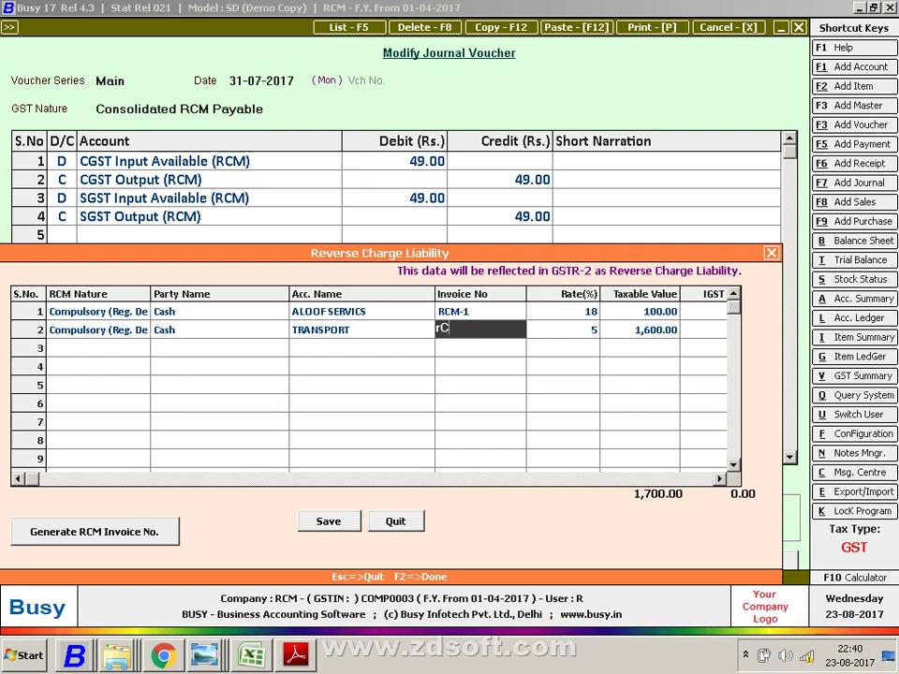
{"action": "type", "text": "M"}
{"action": "key", "text": "Return"}
{"action": "key", "text": "Left"}
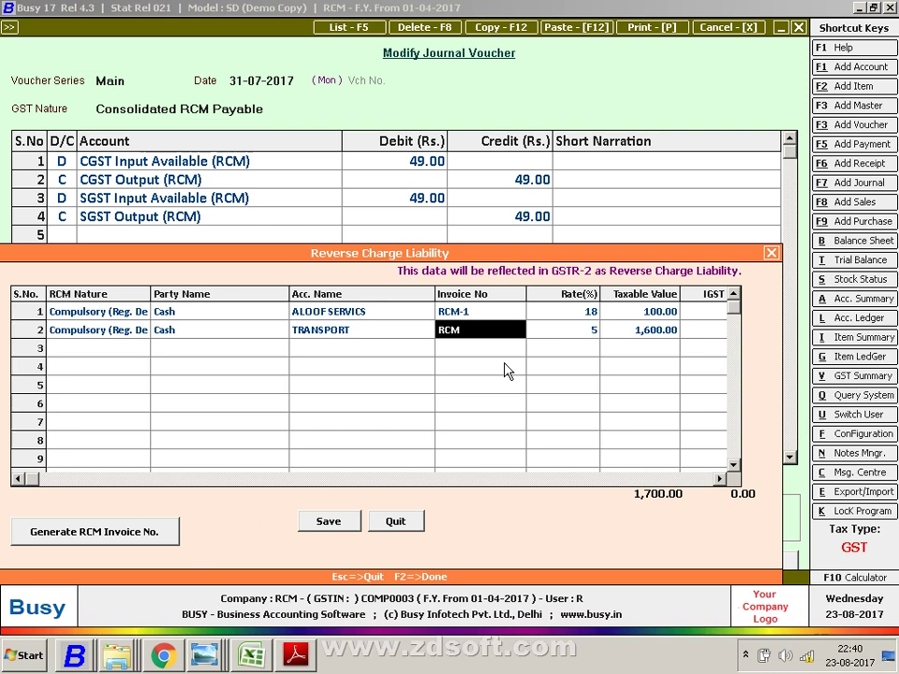
{"action": "type", "text": "rC"}
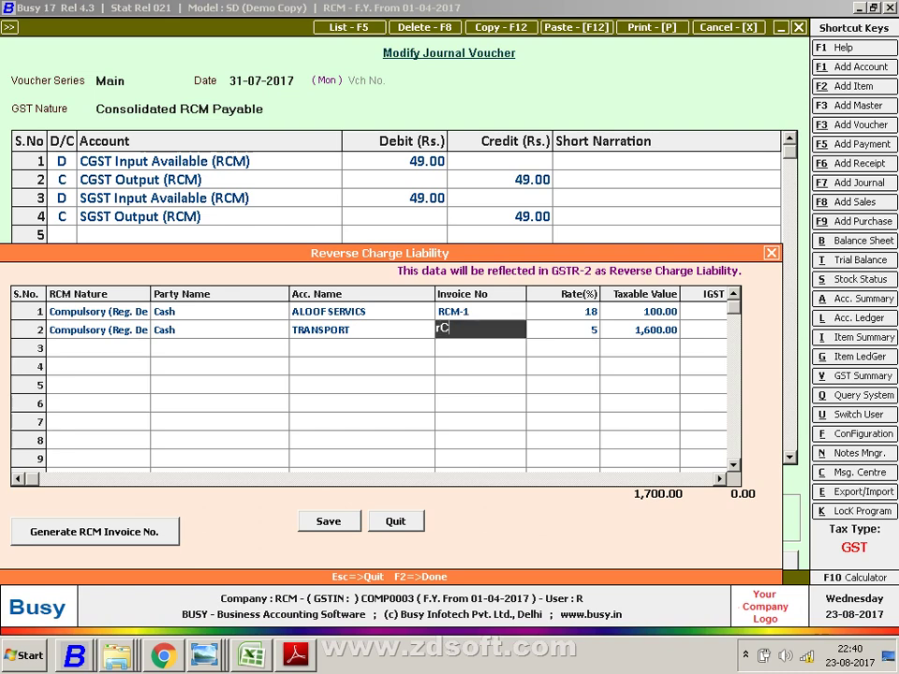
{"action": "type", "text": "M-"}
{"action": "type", "text": "1"}
{"action": "key", "text": "F2"}
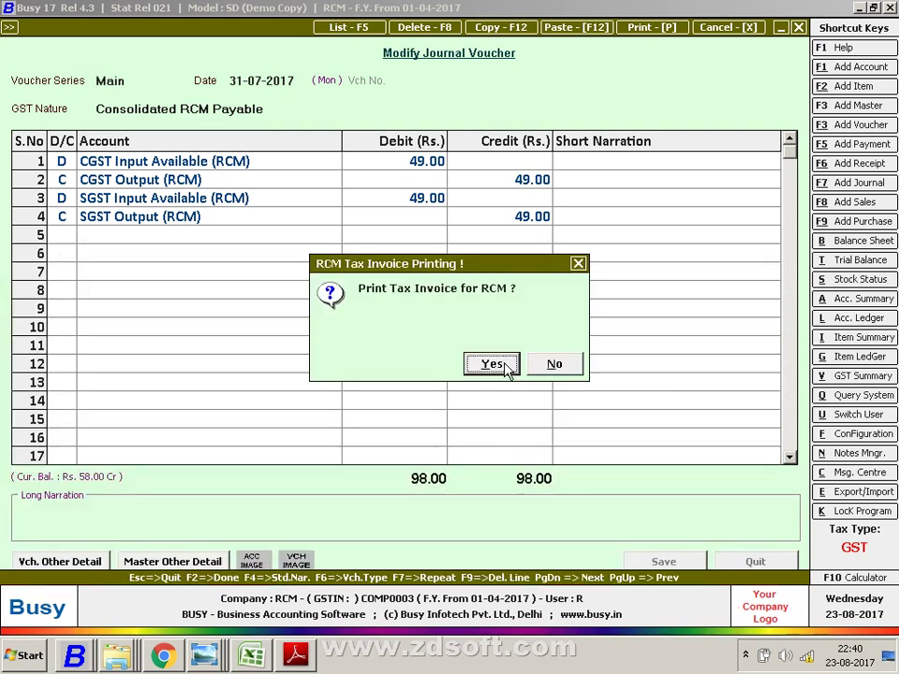
{"action": "left_click", "coordinate": [493, 364]}
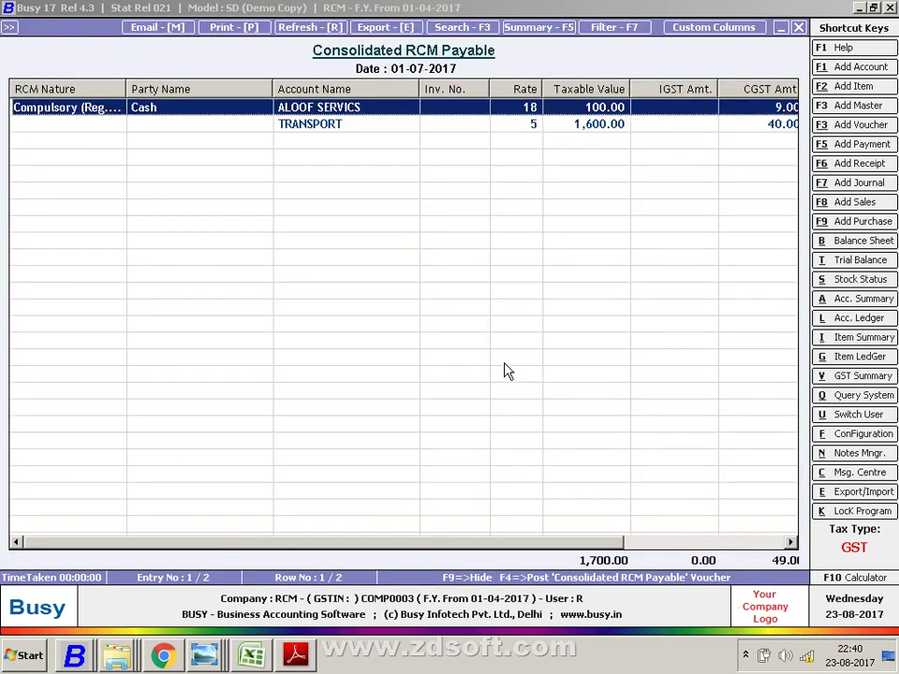
Open the GST Summary report for 01-04-2017 to 31-07-2017
{"action": "key", "text": "Escape"}
{"action": "key", "text": "Right"}
{"action": "key", "text": "Down"}
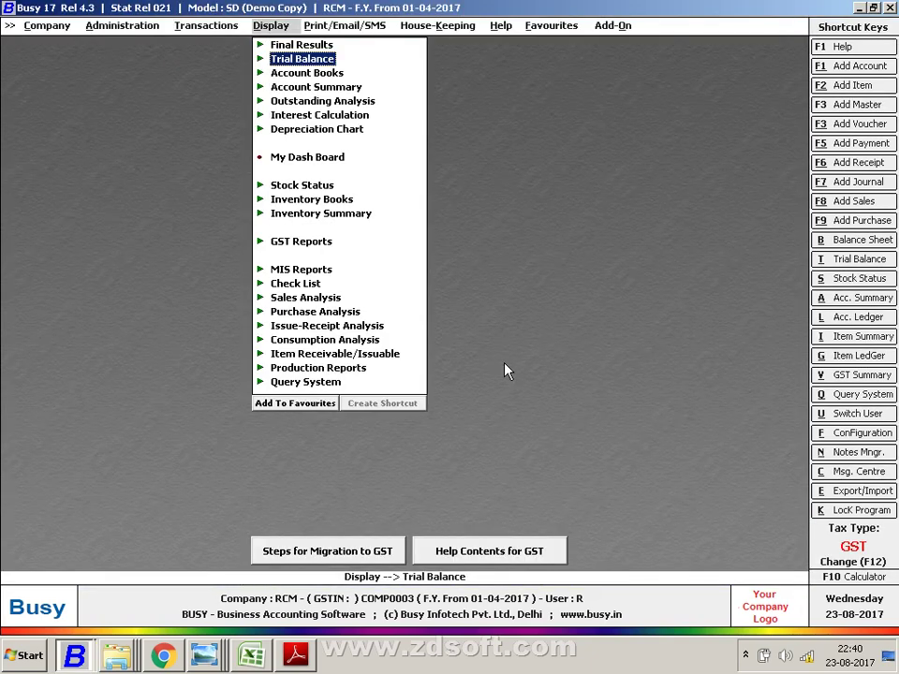
{"action": "key", "text": "Down"}
{"action": "key", "text": "Down"}
{"action": "key", "text": "Down"}
{"action": "key", "text": "Down"}
{"action": "key", "text": "Right"}
{"action": "key", "text": "Down"}
{"action": "key", "text": "Down"}
{"action": "key", "text": "Down"}
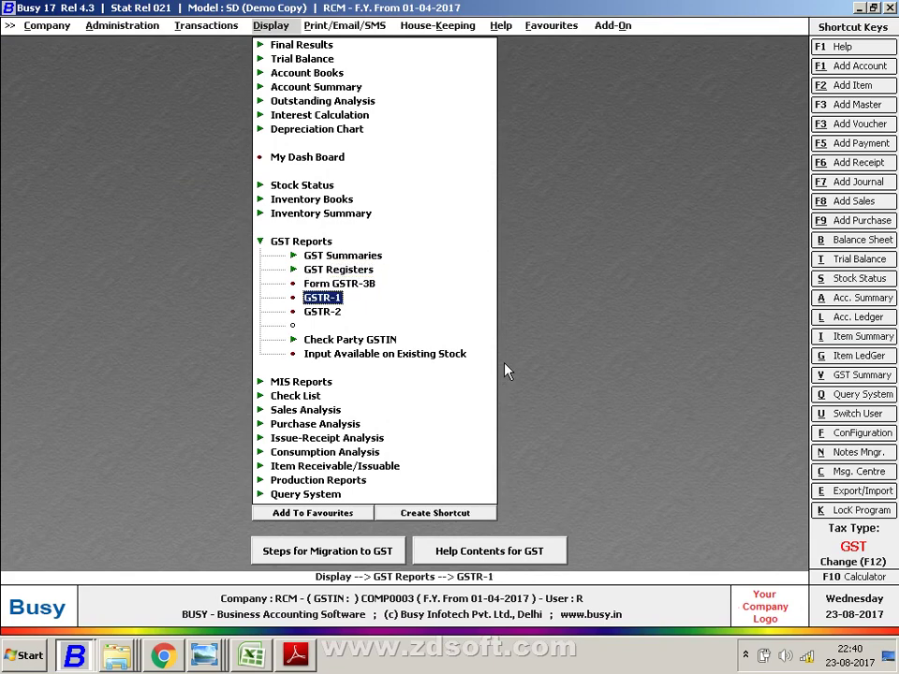
{"action": "key", "text": "Up"}
{"action": "key", "text": "Up"}
{"action": "key", "text": "Up"}
{"action": "key", "text": "Right"}
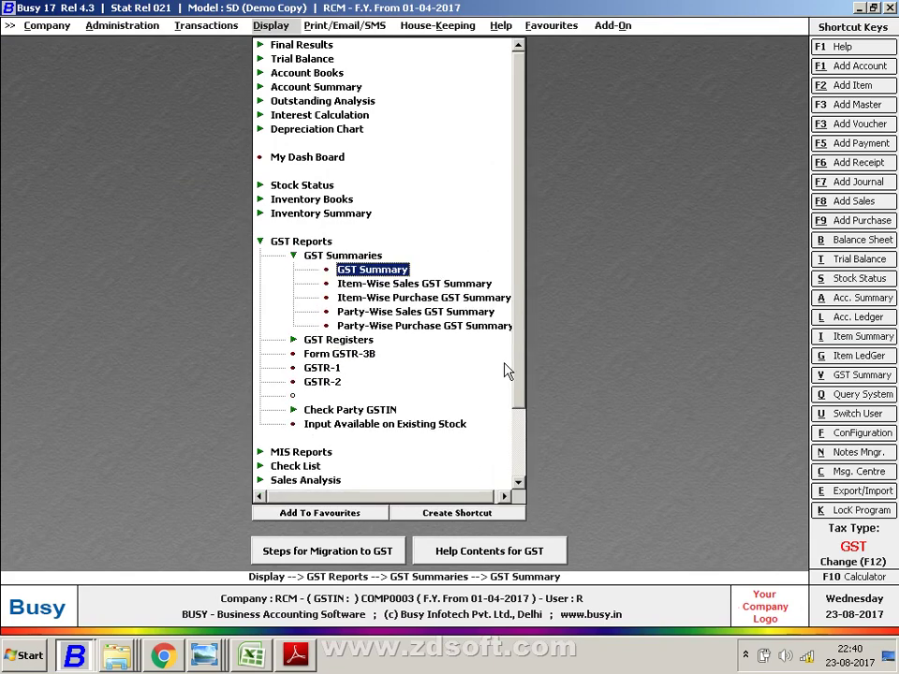
{"action": "key", "text": "Return"}
{"action": "key", "text": "Return"}
{"action": "key", "text": "Return"}
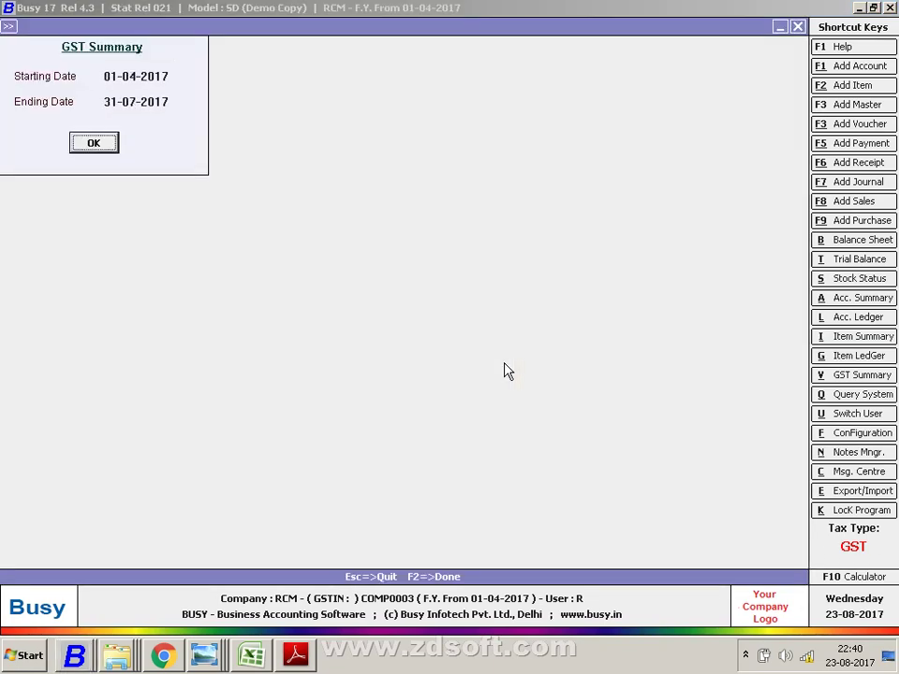
{"action": "key", "text": "Return"}
Check the CGST total of 49.00 and the 18% CGST amount, then close the report
{"action": "key", "text": "Down"}
{"action": "key", "text": "Down"}
{"action": "key", "text": "Down"}
{"action": "key", "text": "Down"}
{"action": "key", "text": "Down"}
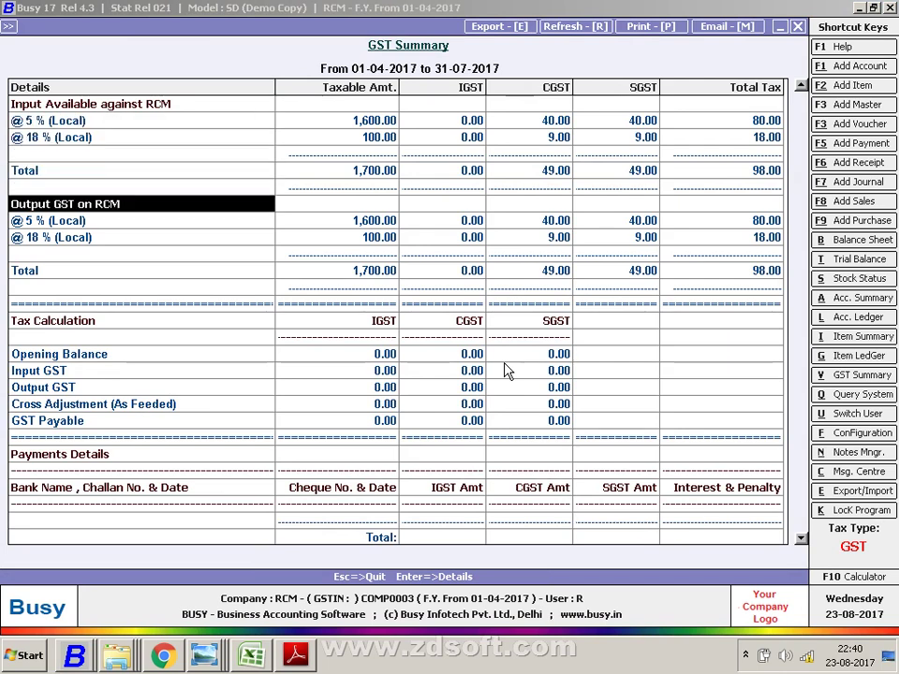
{"action": "key", "text": "Down"}
{"action": "key", "text": "Right"}
{"action": "key", "text": "Right"}
{"action": "key", "text": "Up"}
{"action": "key", "text": "Up"}
{"action": "key", "text": "Up"}
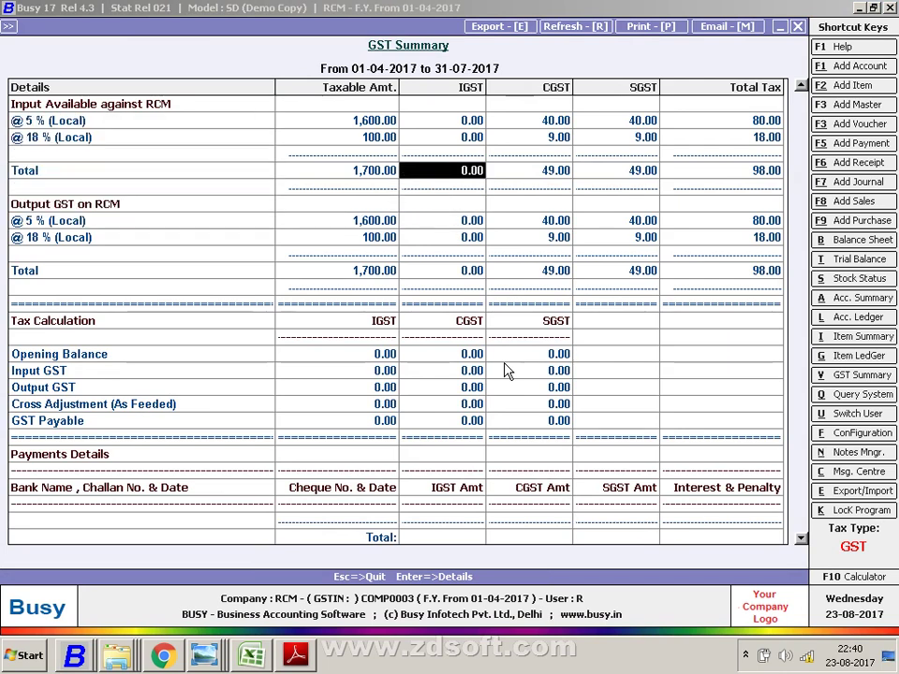
{"action": "key", "text": "Up"}
{"action": "key", "text": "Right"}
{"action": "key", "text": "Down"}
{"action": "key", "text": "Up"}
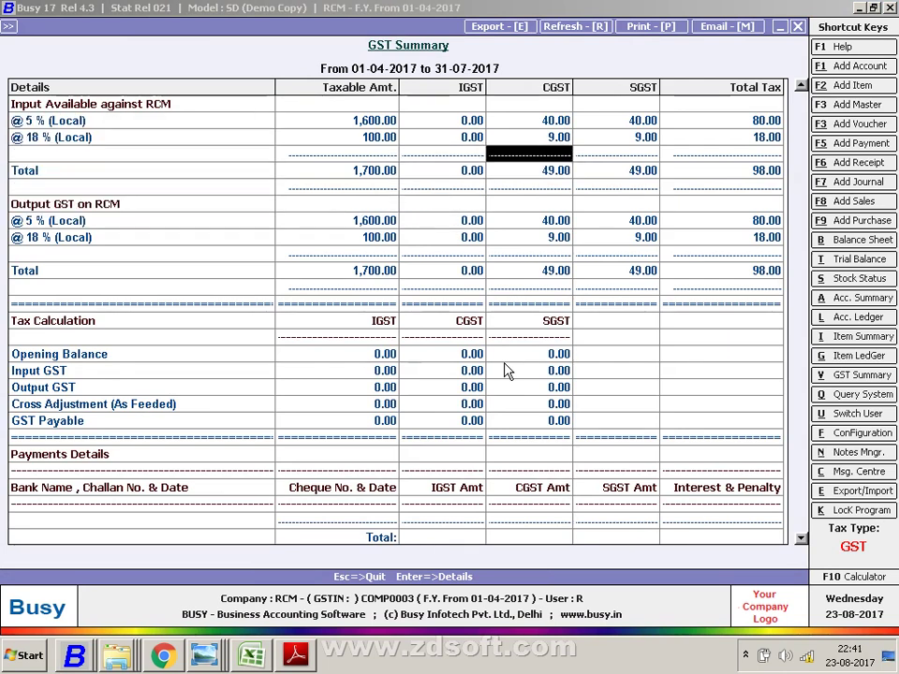
{"action": "key", "text": "Up"}
{"action": "key", "text": "Up"}
{"action": "key", "text": "Escape"}
{"action": "key", "text": "Escape"}
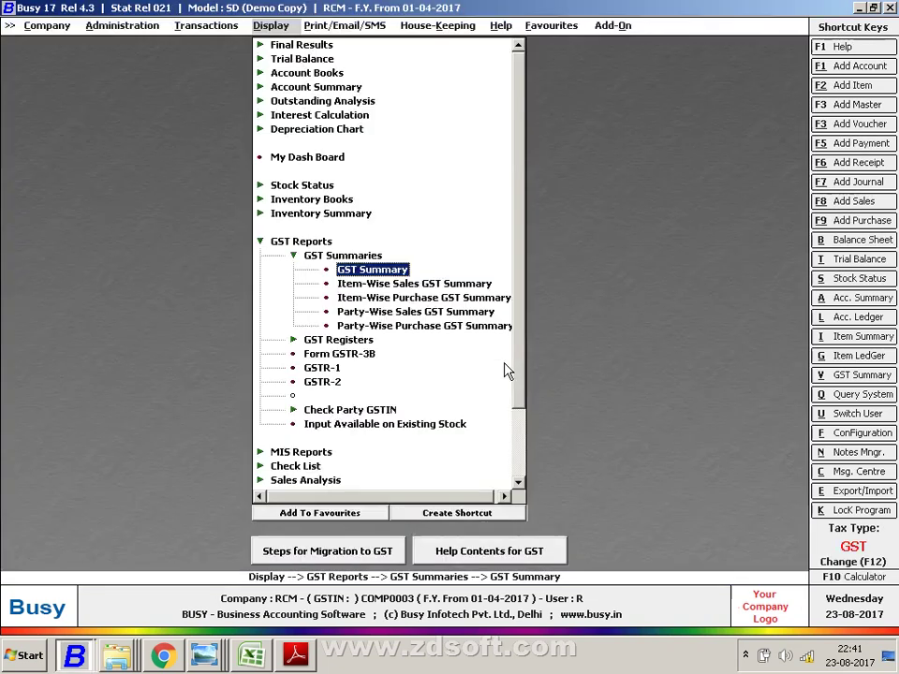
Open the July GSTR-2 return and view the empty section 3 inward supplies report
{"action": "key", "text": "Down"}
{"action": "key", "text": "Down"}
{"action": "key", "text": "Down"}
{"action": "key", "text": "Down"}
{"action": "key", "text": "Down"}
{"action": "key", "text": "Down"}
{"action": "key", "text": "Down"}
{"action": "key", "text": "Down"}
{"action": "key", "text": "Return"}
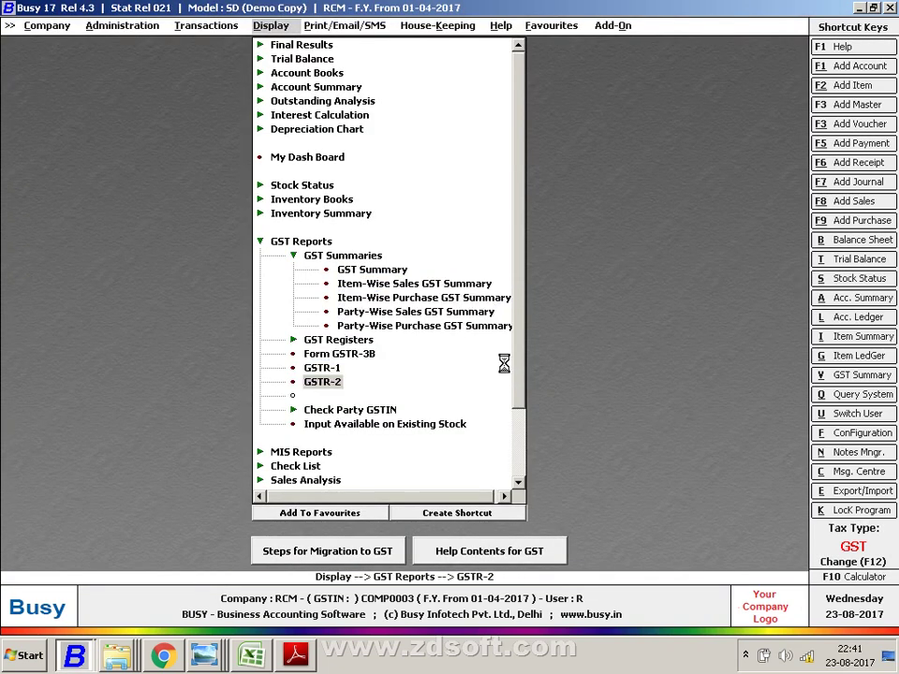
{"action": "key", "text": "Return"}
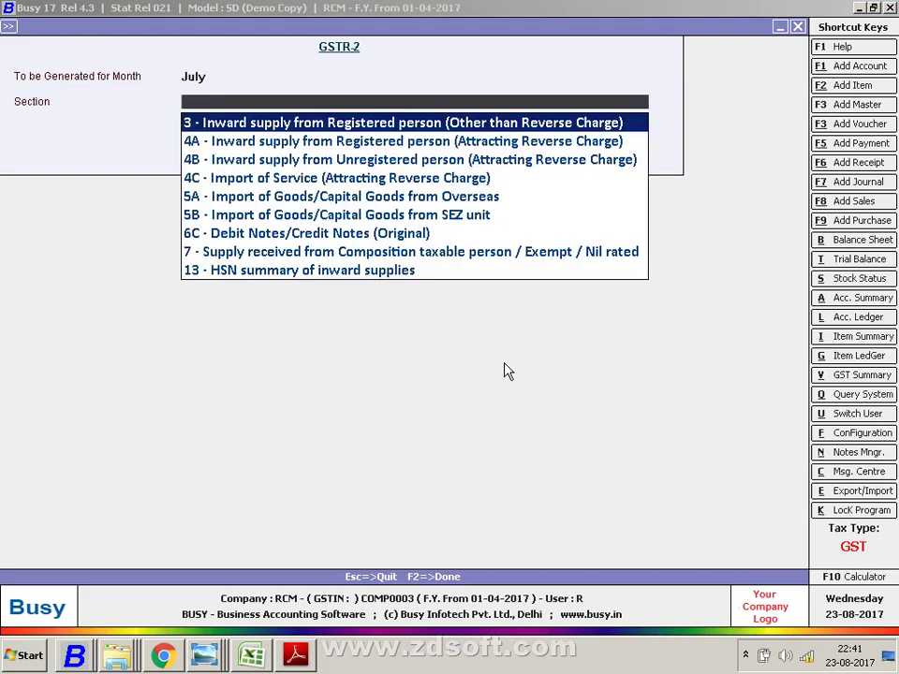
{"action": "key", "text": "Return"}
{"action": "key", "text": "Return"}
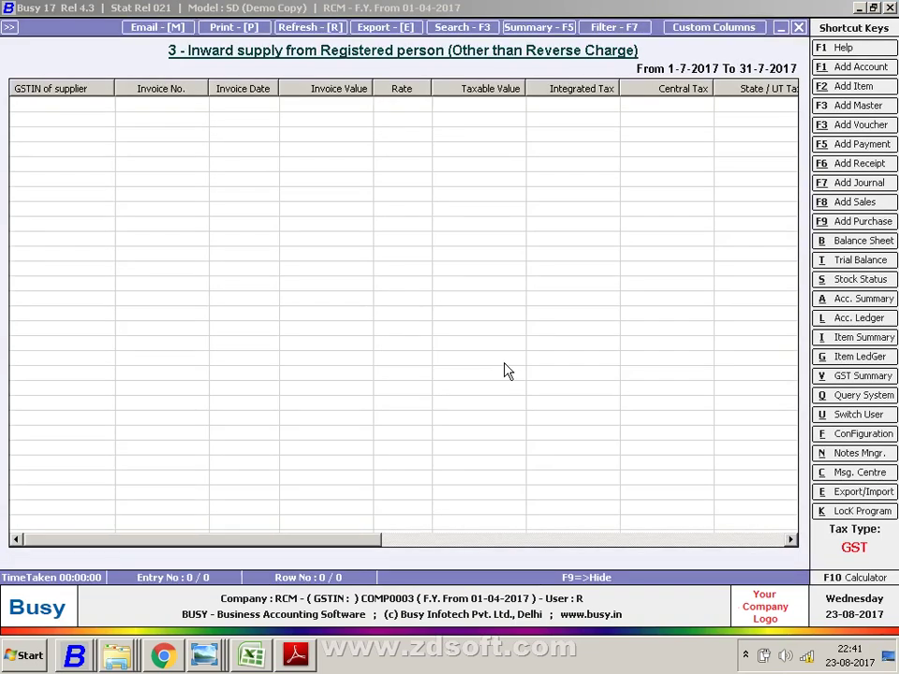
{"action": "key", "text": "Escape"}
Generate the July GSTR-2 section 4B report
{"action": "key", "text": "Return"}
{"action": "key", "text": "Down"}
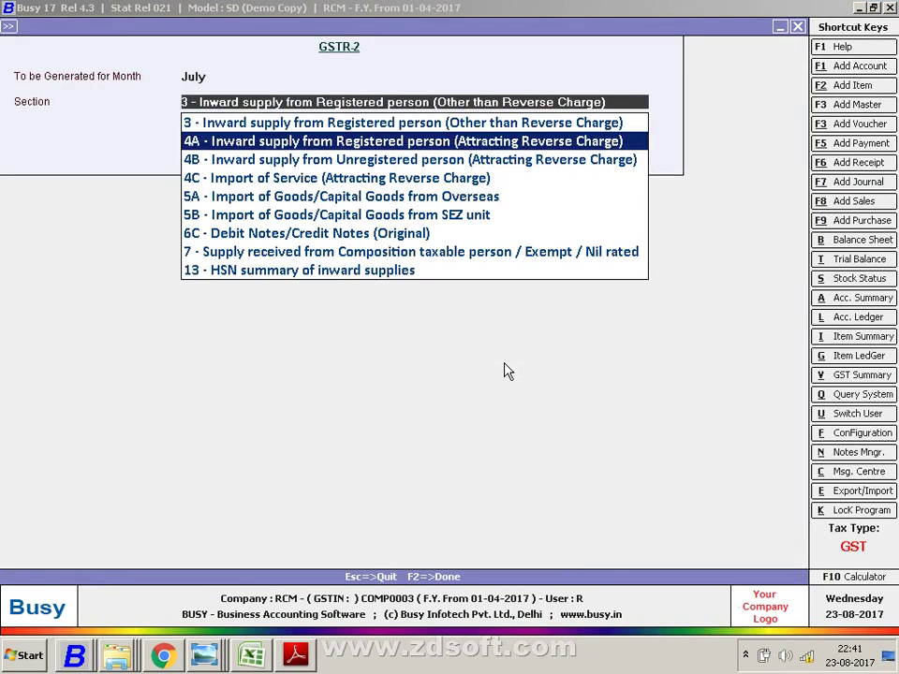
{"action": "key", "text": "Down"}
{"action": "key", "text": "Return"}
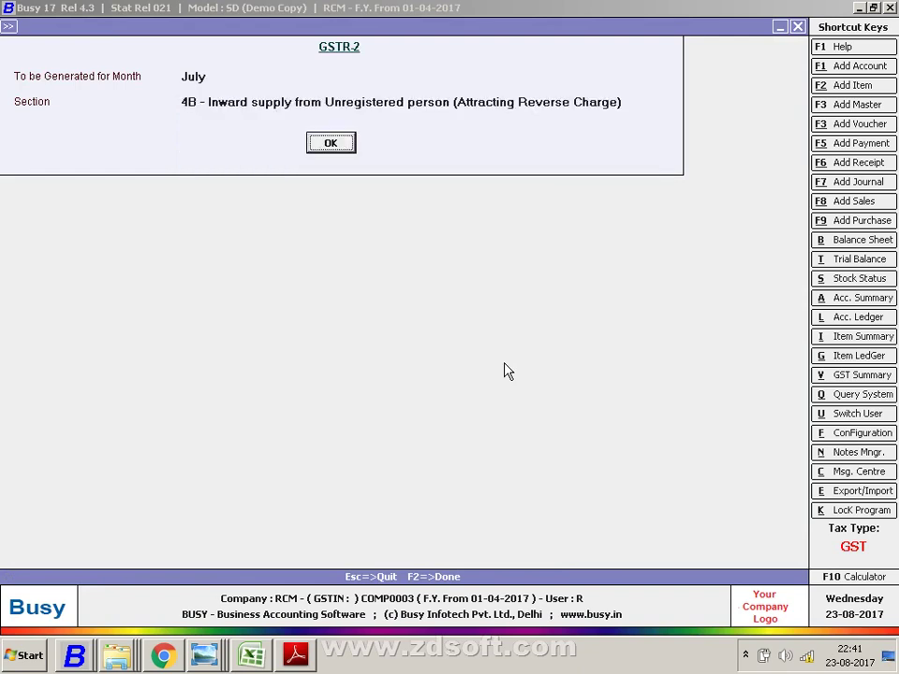
{"action": "key", "text": "Return"}
{"action": "key", "text": "Escape"}
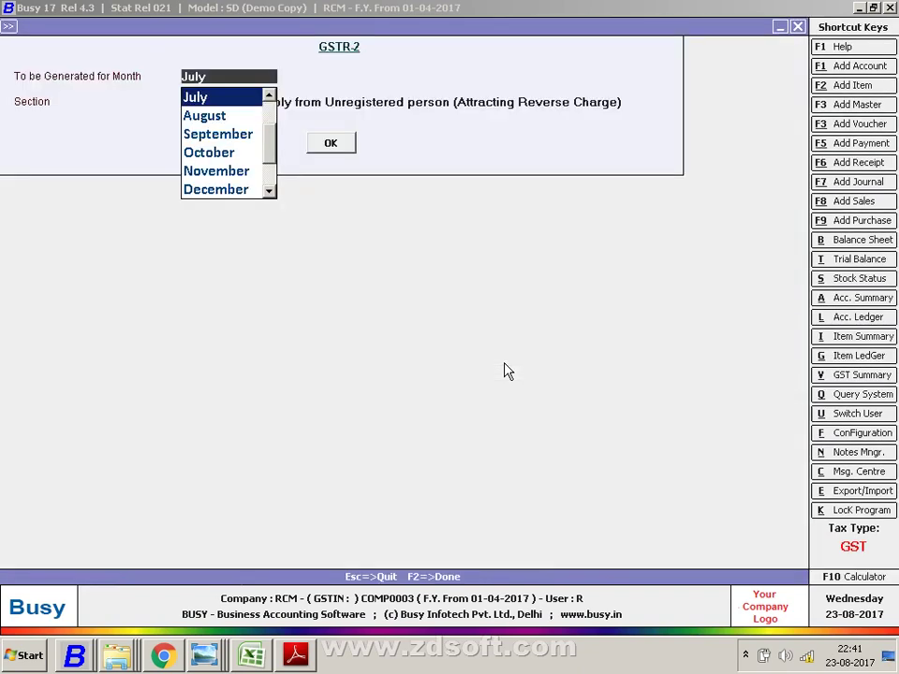
{"action": "key", "text": "Down"}
{"action": "key", "text": "Up"}
{"action": "key", "text": "Return"}
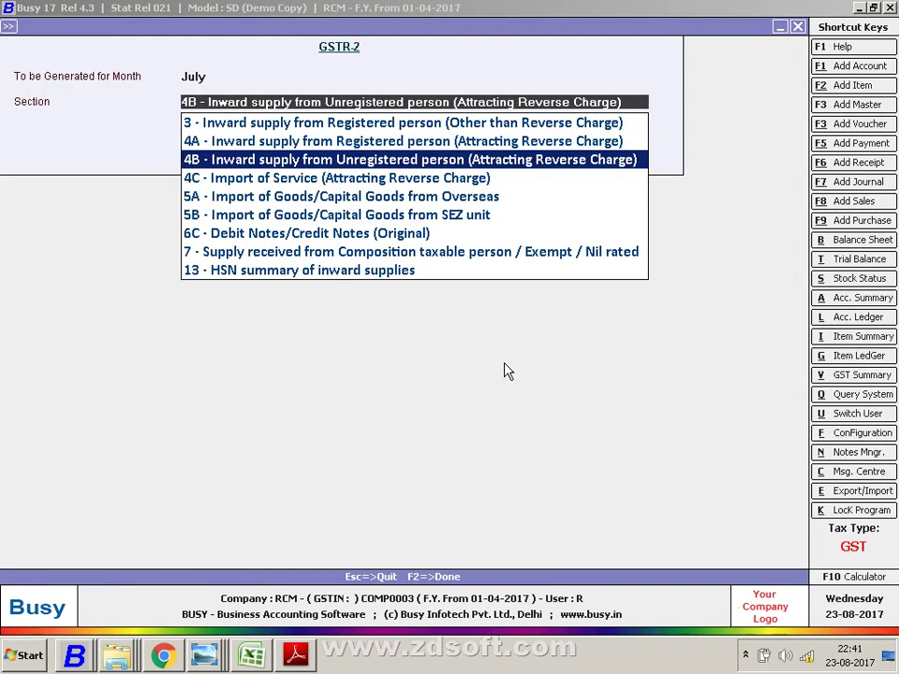
Browse the GSTR-2 section choices and regenerate the section 4B report for July
{"action": "key", "text": "Down"}
{"action": "key", "text": "Down"}
{"action": "key", "text": "Down"}
{"action": "key", "text": "Down"}
{"action": "key", "text": "Up"}
{"action": "key", "text": "Up"}
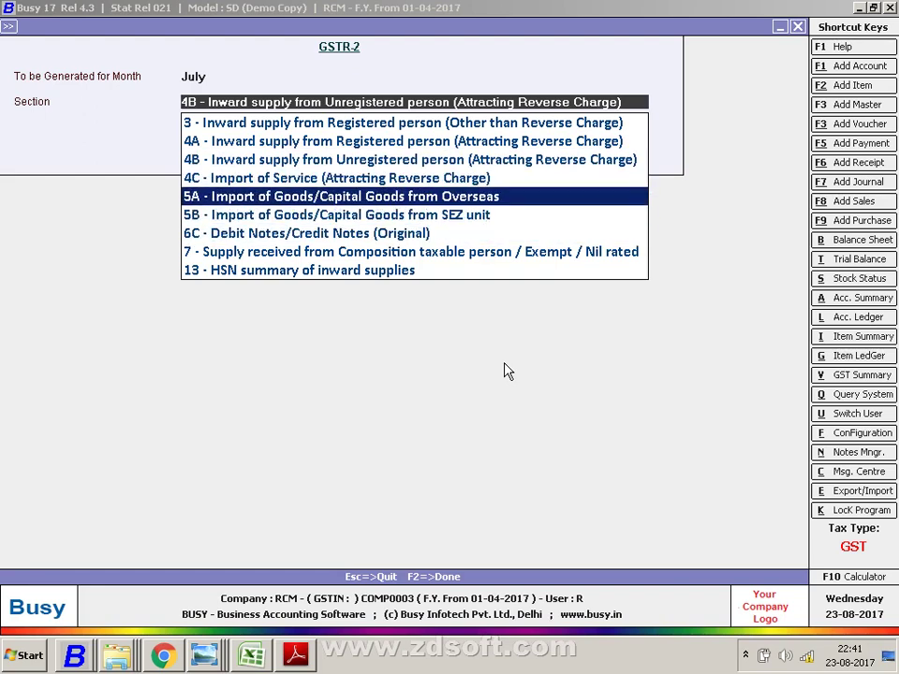
{"action": "key", "text": "Down"}
{"action": "key", "text": "Down"}
{"action": "key", "text": "Up"}
{"action": "key", "text": "Up"}
{"action": "key", "text": "Up"}
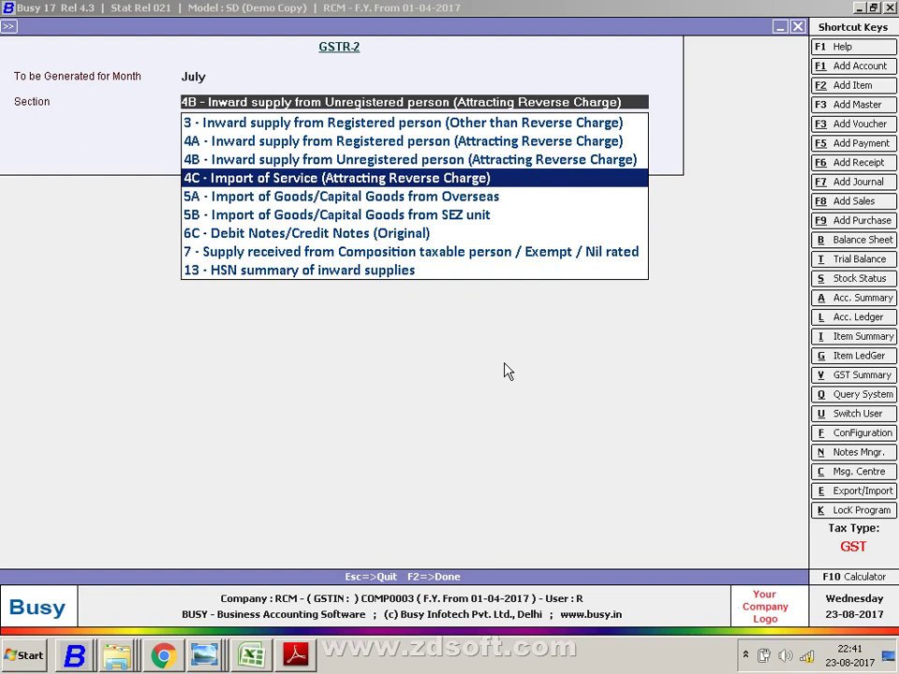
{"action": "key", "text": "Up"}
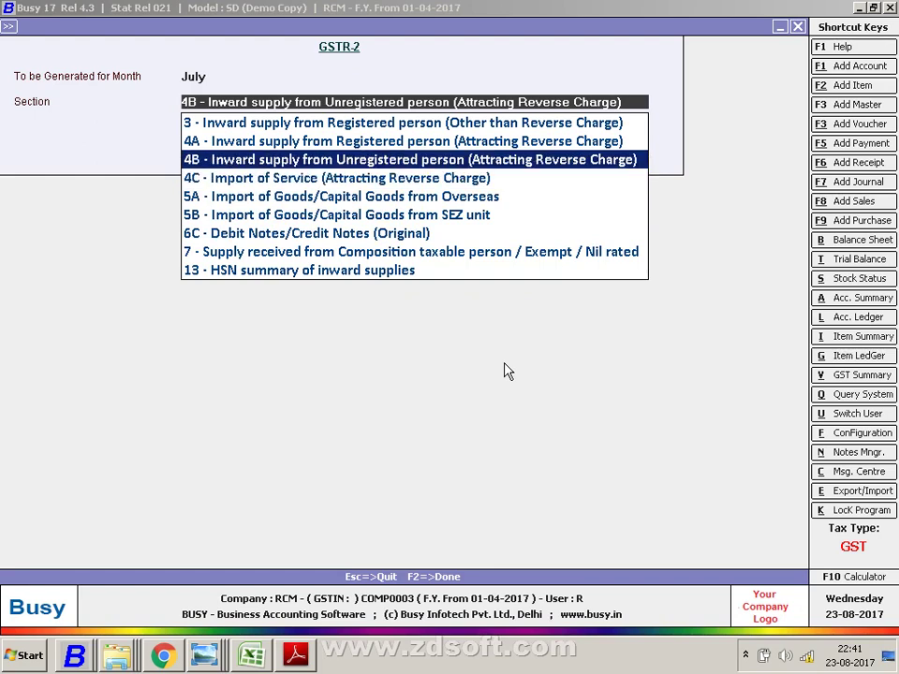
{"action": "key", "text": "Return"}
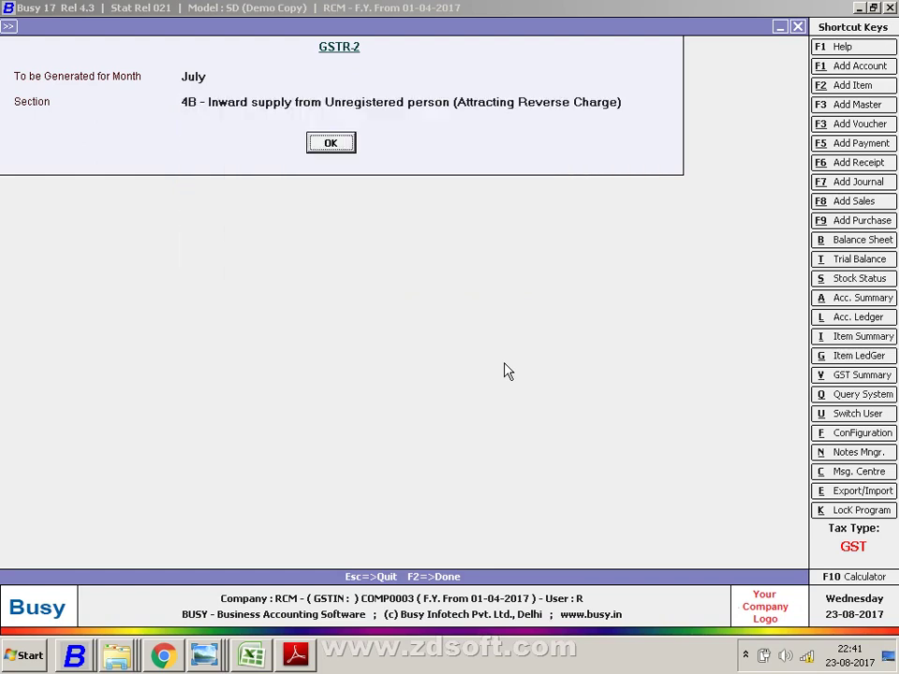
{"action": "key", "text": "Return"}
{"action": "key", "text": "Escape"}
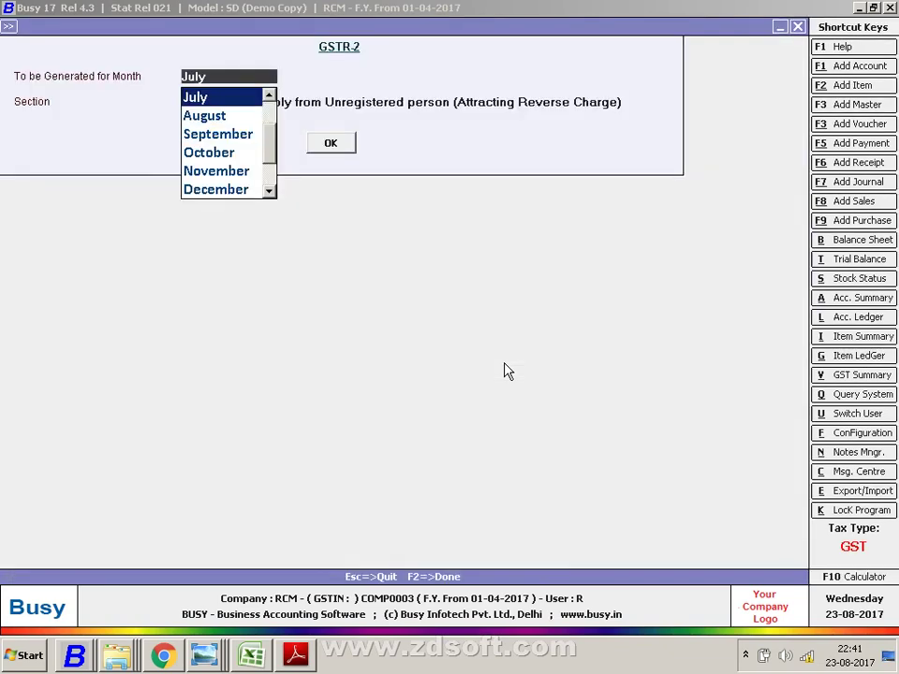
Generate the July section 4A report showing the two RCM-1 invoices dated 31-07-2017
{"action": "key", "text": "Return"}
{"action": "key", "text": "Up"}
{"action": "key", "text": "Return"}
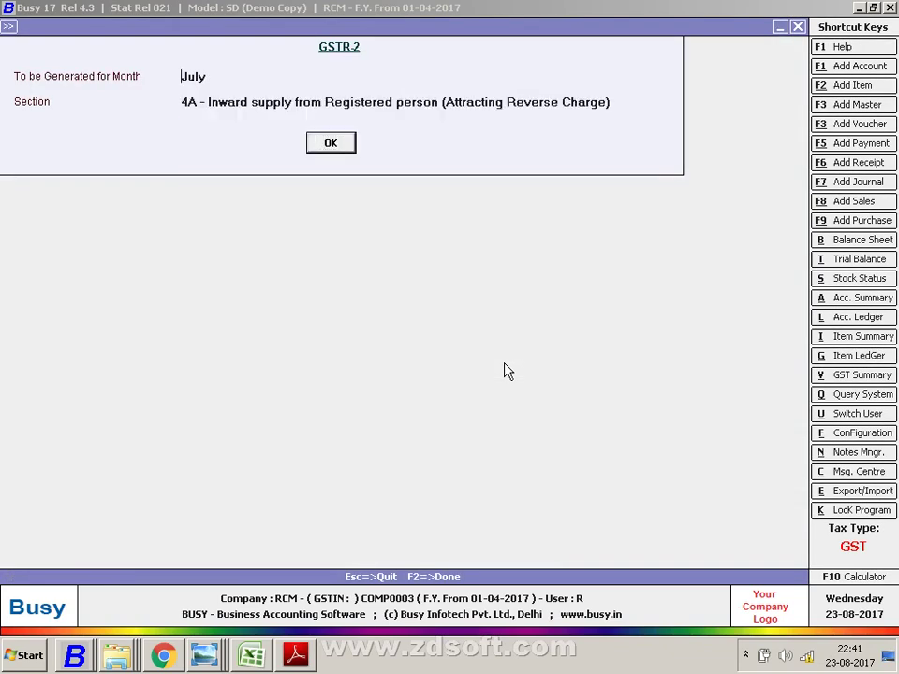
{"action": "key", "text": "Return"}
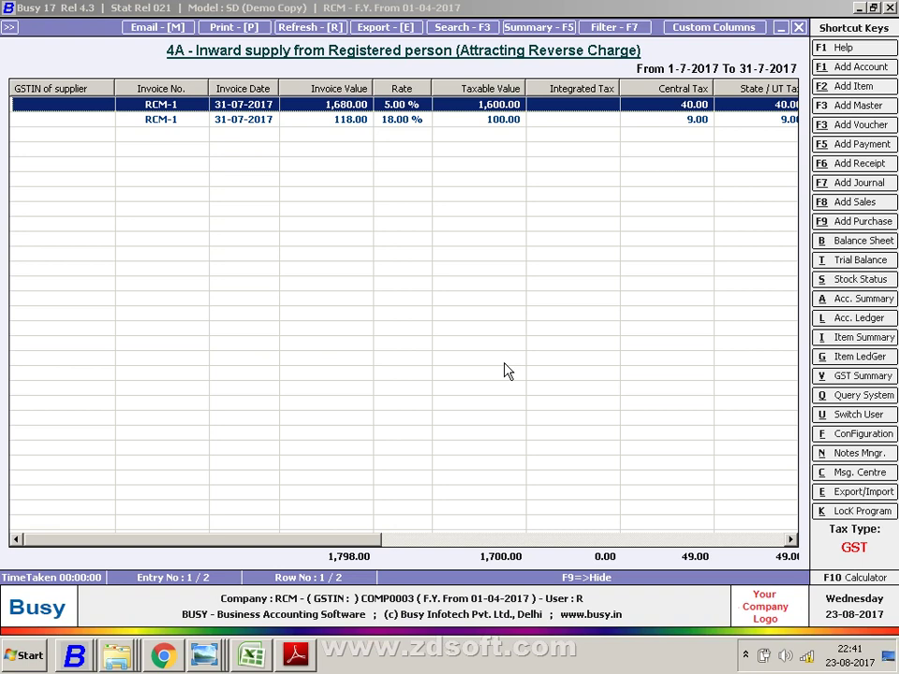
Open the 31-07-2017 RCM journal voucher for modification
{"action": "key", "text": "Escape"}
{"action": "key", "text": "Escape"}
{"action": "key", "text": "Escape"}
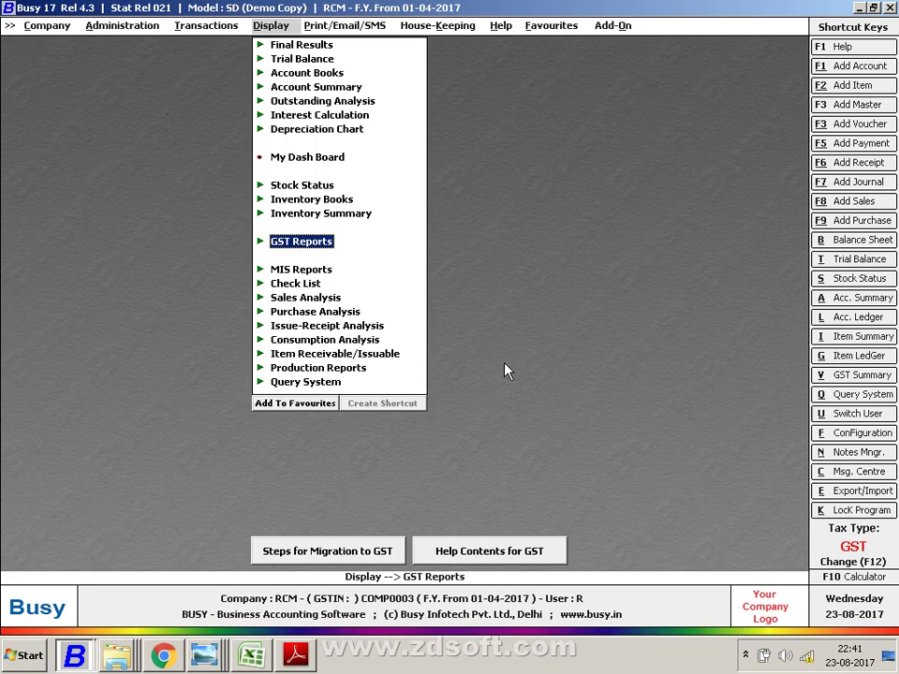
{"action": "key", "text": "Left"}
{"action": "key", "text": "Escape"}
{"action": "key", "text": "Up"}
{"action": "key", "text": "Up"}
{"action": "key", "text": "Up"}
{"action": "key", "text": "Up"}
{"action": "key", "text": "Up"}
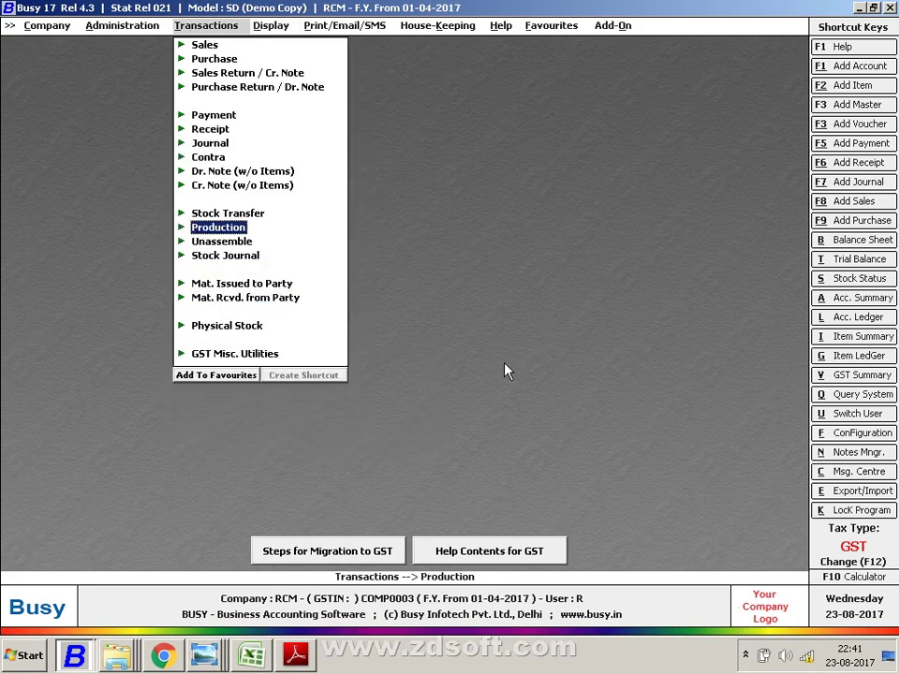
{"action": "key", "text": "Up"}
{"action": "key", "text": "Up"}
{"action": "key", "text": "Up"}
{"action": "key", "text": "Up"}
{"action": "key", "text": "Up"}
{"action": "key", "text": "Up"}
{"action": "key", "text": "Down"}
{"action": "key", "text": "Return"}
{"action": "key", "text": "Down"}
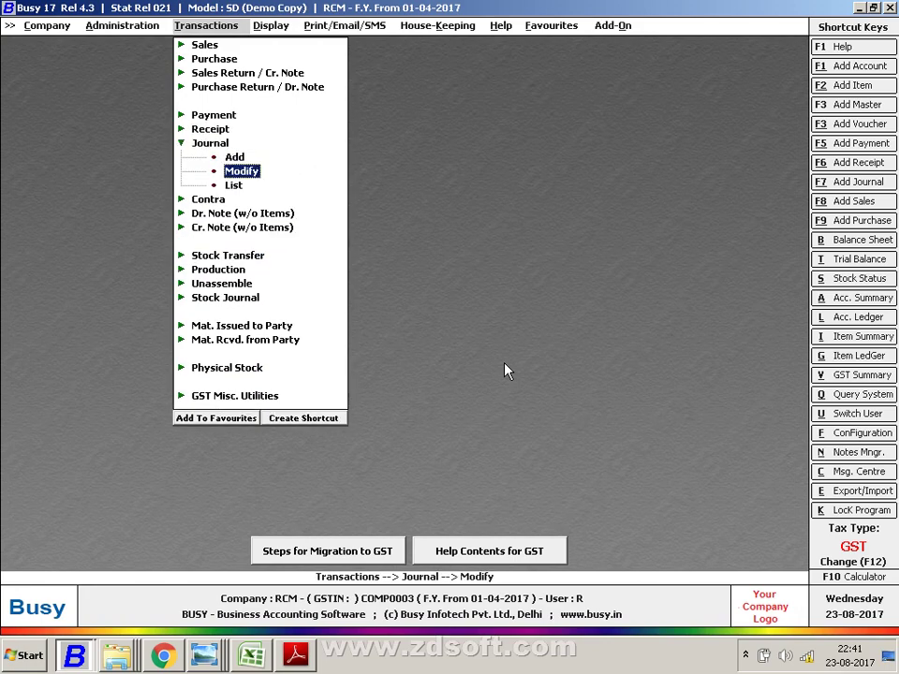
{"action": "key", "text": "Return"}
{"action": "key", "text": "Return"}
{"action": "key", "text": "Return"}
{"action": "key", "text": "Return"}
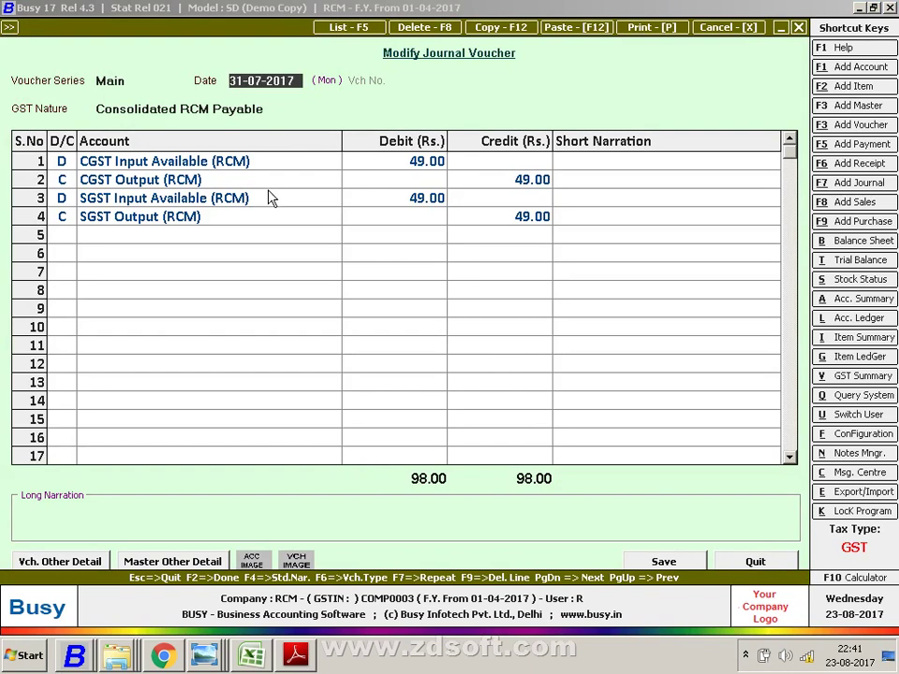
Review the voucher's 49.00 CGST and SGST Output (RCM) lines, then close it
{"action": "left_click", "coordinate": [269, 198]}
{"action": "left_click", "coordinate": [275, 182]}
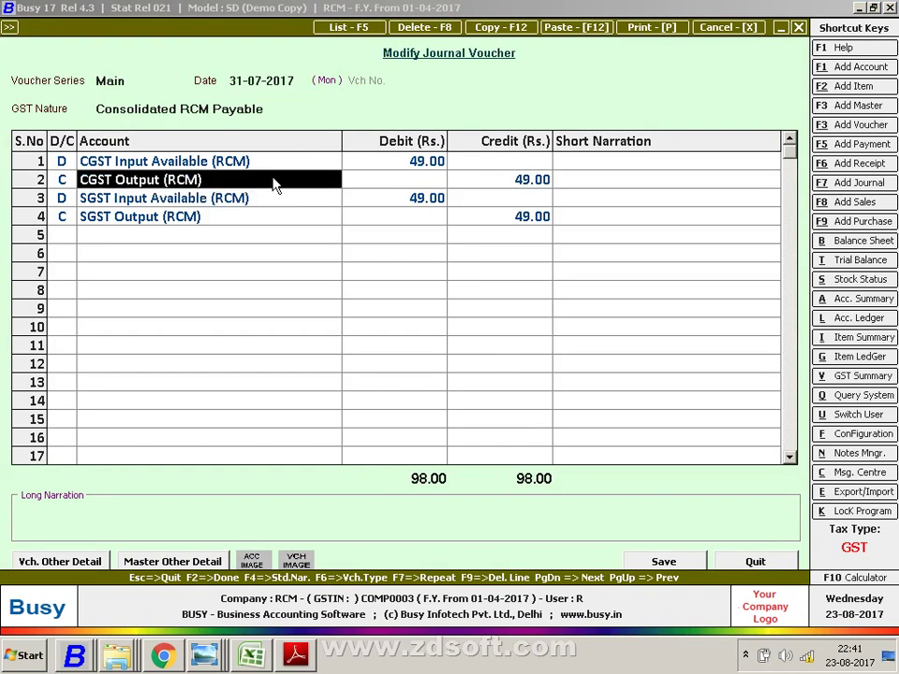
{"action": "key", "text": "Escape"}
{"action": "key", "text": "Escape"}
{"action": "key", "text": "Escape"}
Start a new payment voucher with the default voucher series
{"action": "key", "text": "Up"}
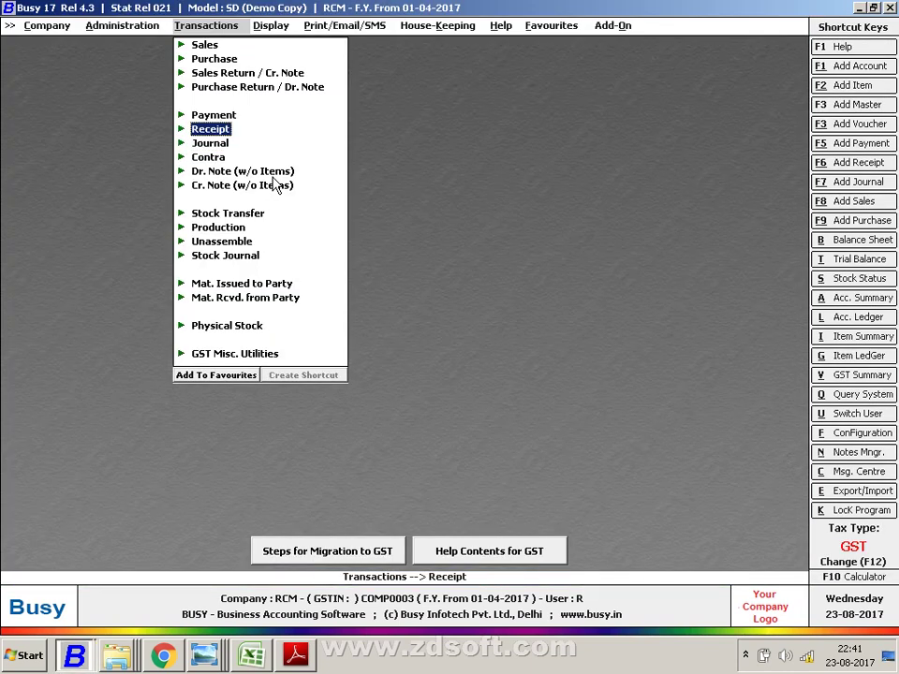
{"action": "key", "text": "Up"}
{"action": "key", "text": "Up"}
{"action": "key", "text": "Down"}
{"action": "key", "text": "Return"}
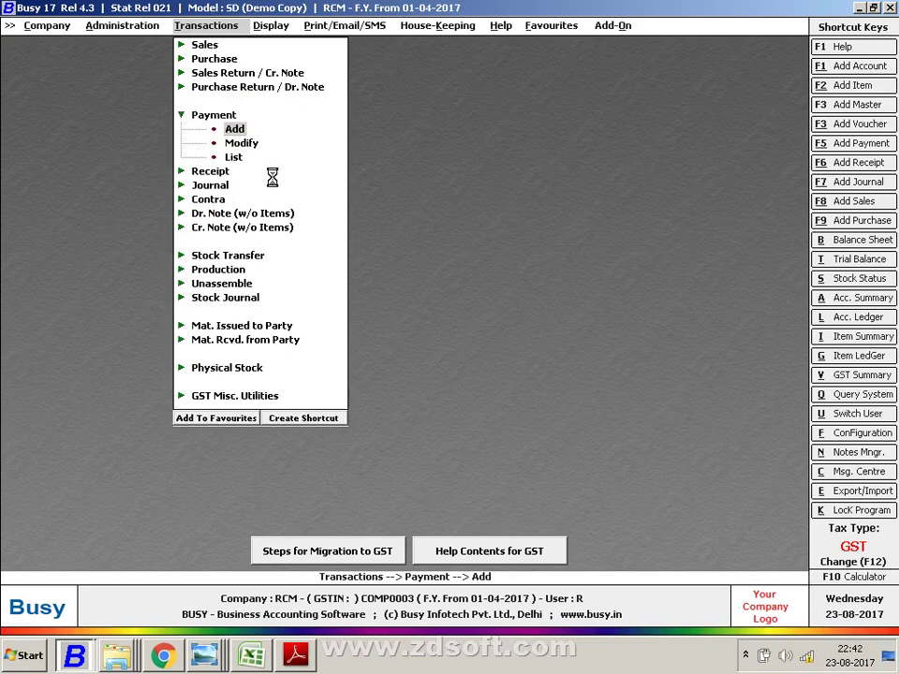
{"action": "key", "text": "Return"}
{"action": "key", "text": "Return"}
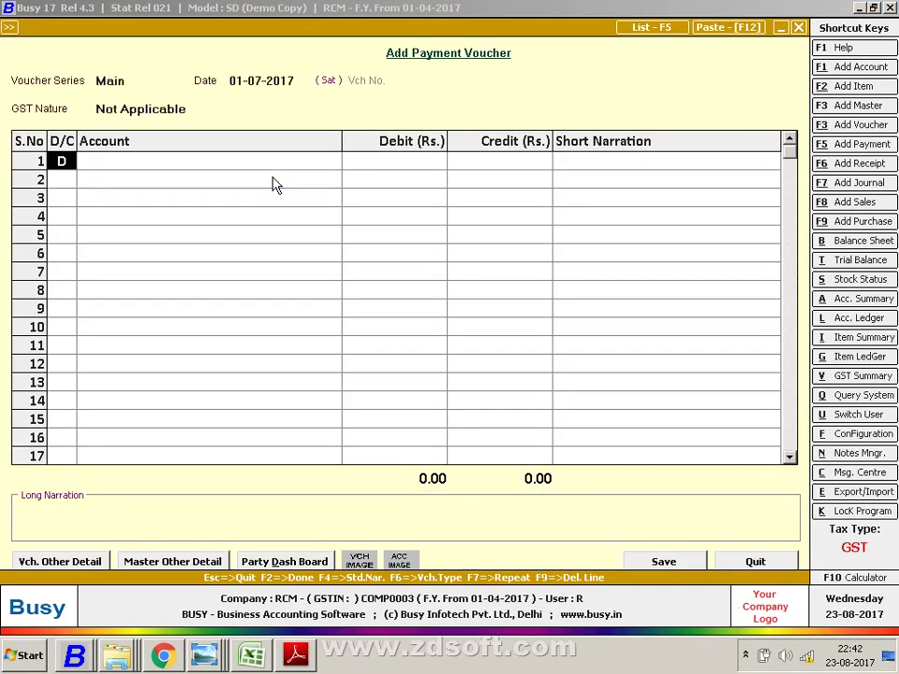
{"action": "key", "text": "Return"}
Set the voucher's GST nature to GST Payment to Government
{"action": "type", "text": "cS"}
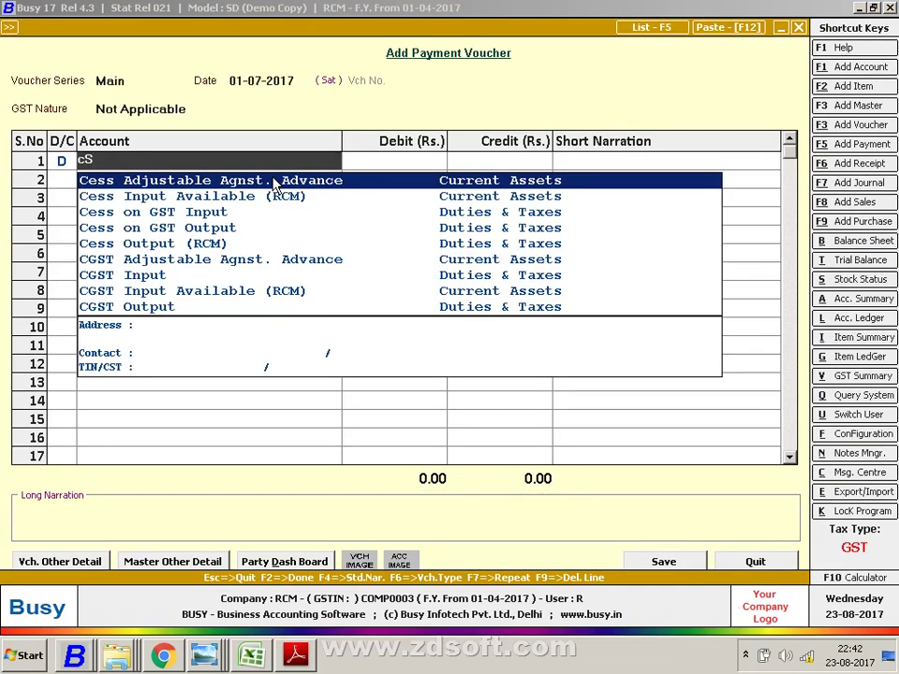
{"action": "key", "text": "Down"}
{"action": "key", "text": "Down"}
{"action": "key", "text": "Down"}
{"action": "key", "text": "BackSpace"}
{"action": "key", "text": "BackSpace"}
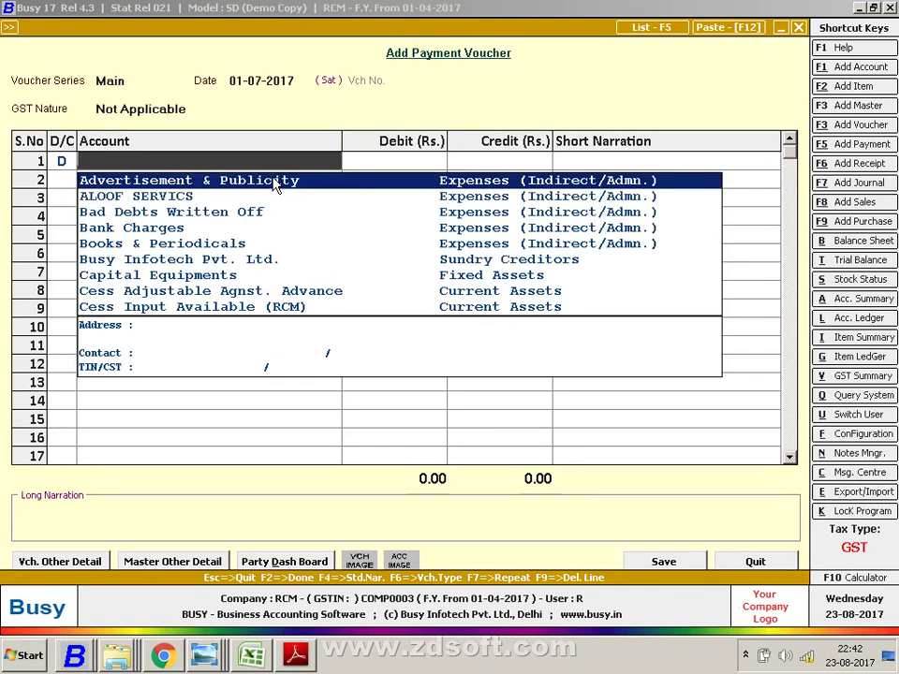
{"action": "key", "text": "Escape"}
{"action": "key", "text": "Return"}
{"action": "type", "text": "c"}
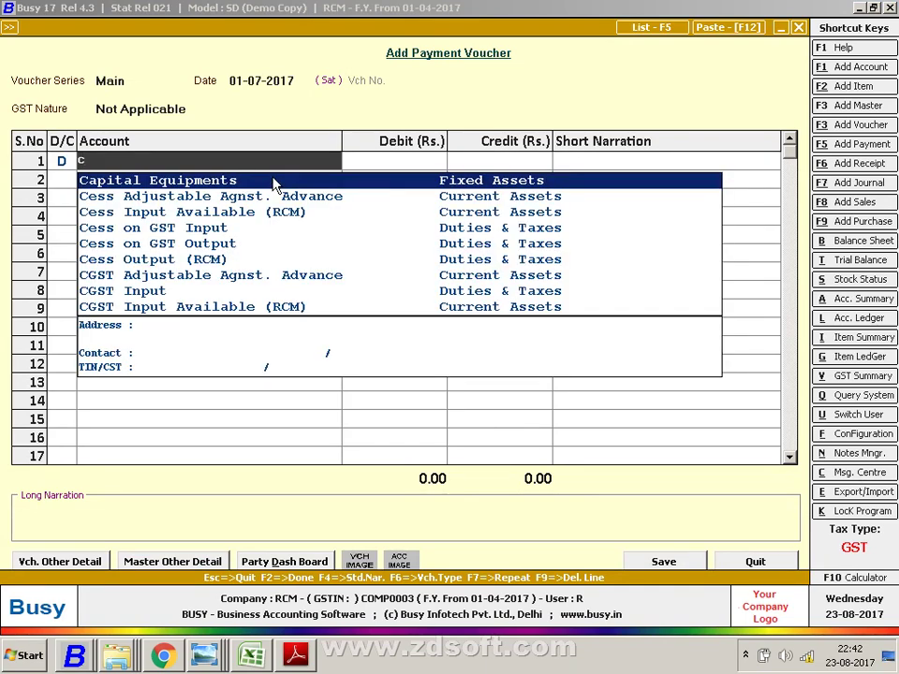
{"action": "key", "text": "Down"}
{"action": "key", "text": "Down"}
{"action": "key", "text": "Down"}
{"action": "key", "text": "Down"}
{"action": "key", "text": "Down"}
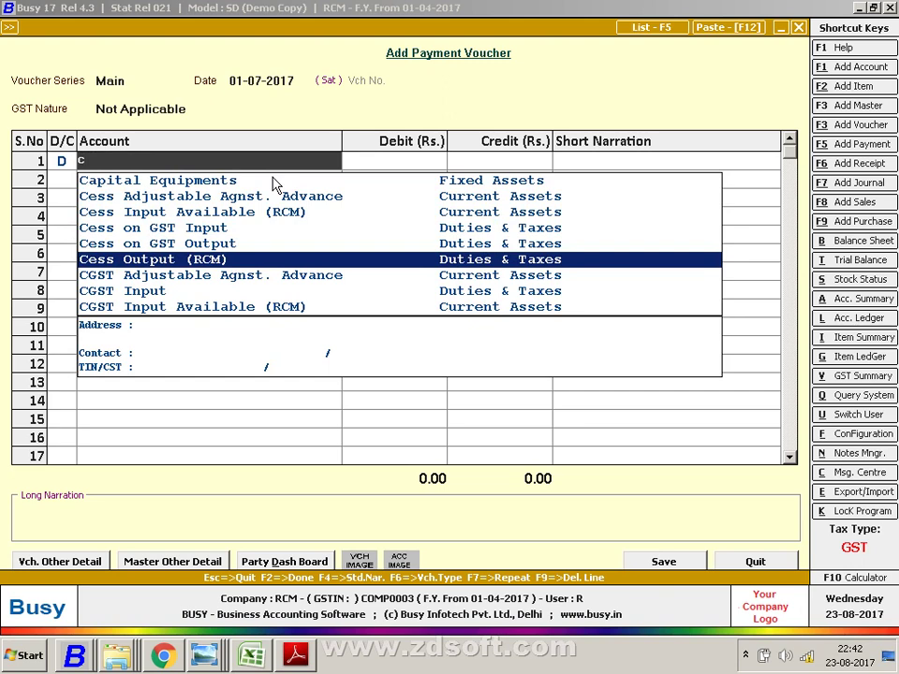
{"action": "key", "text": "Up"}
{"action": "key", "text": "BackSpace"}
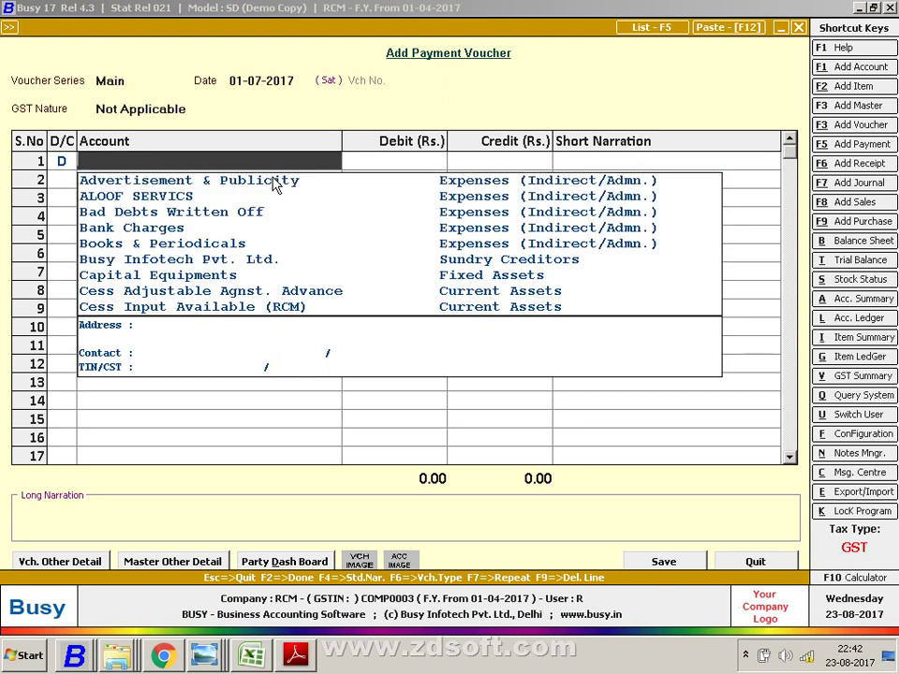
{"action": "key", "text": "Escape"}
{"action": "key", "text": "Escape"}
{"action": "key", "text": "Down"}
{"action": "key", "text": "Down"}
{"action": "key", "text": "Down"}
{"action": "key", "text": "Down"}
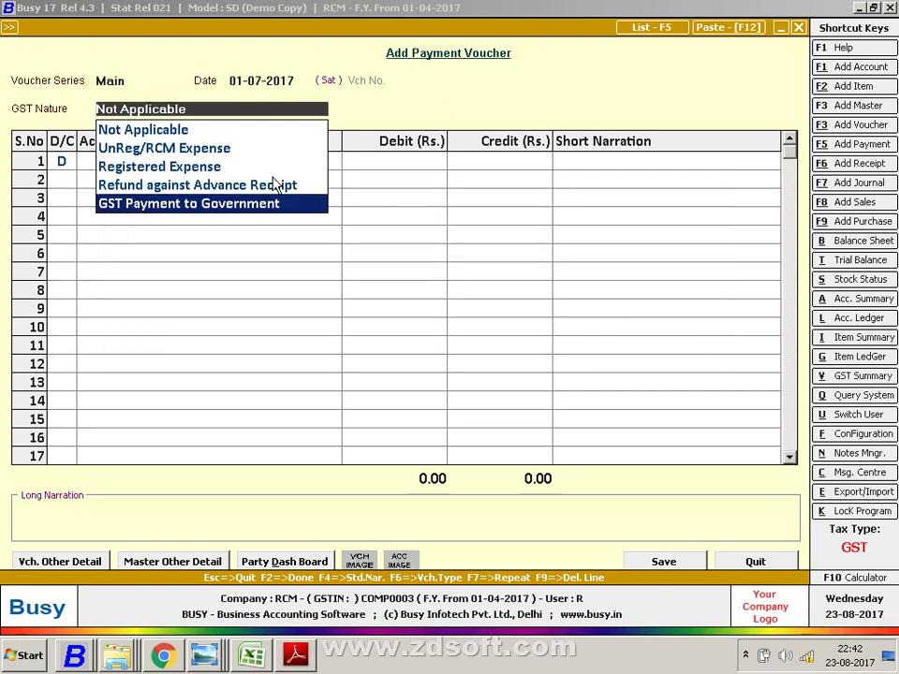
{"action": "key", "text": "Return"}
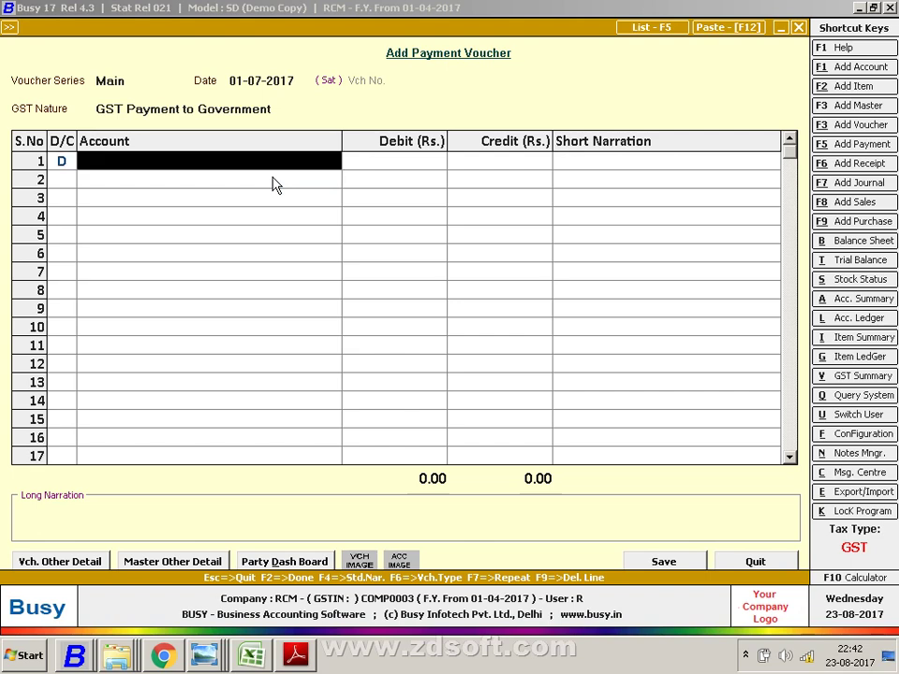
Select CGST Output (RCM) as the row 1 account
{"action": "type", "text": "cG"}
{"action": "key", "text": "Down"}
{"action": "key", "text": "Down"}
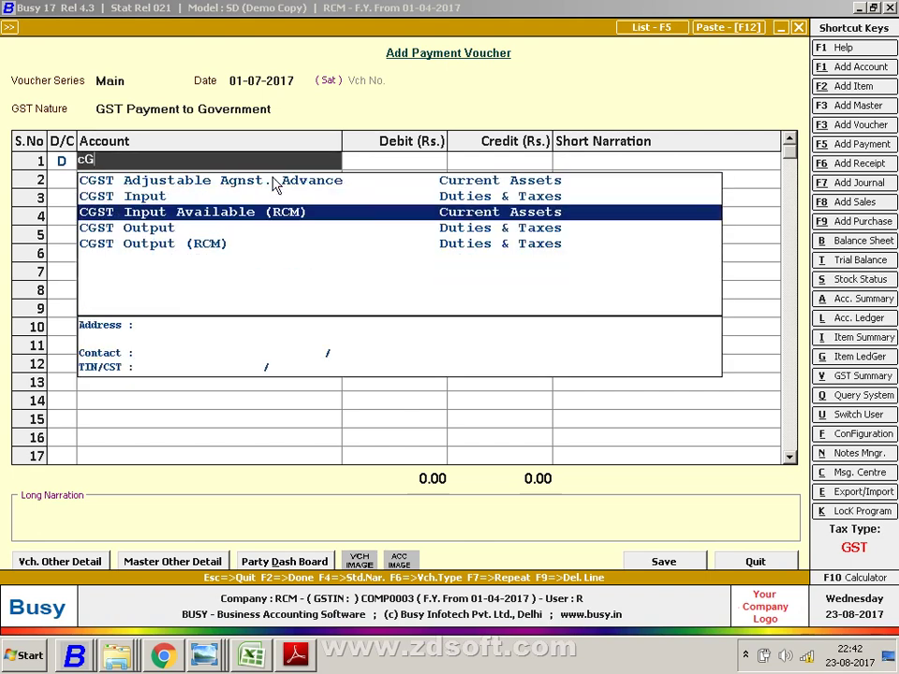
{"action": "key", "text": "Down"}
{"action": "key", "text": "Down"}
{"action": "key", "text": "Return"}
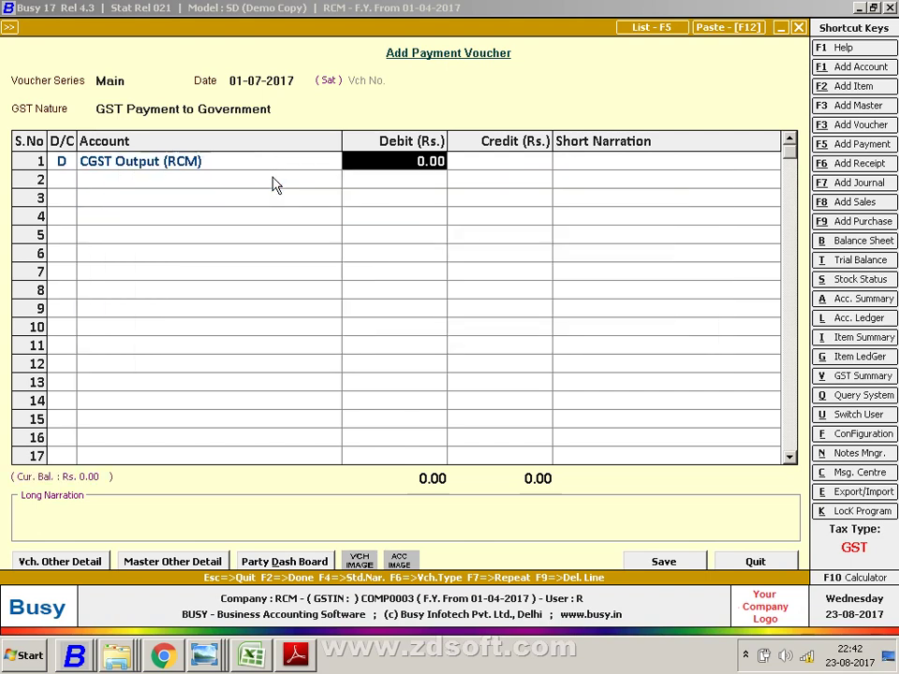
Change the voucher date to 10-08-2017
{"action": "key", "text": "Escape"}
{"action": "key", "text": "Escape"}
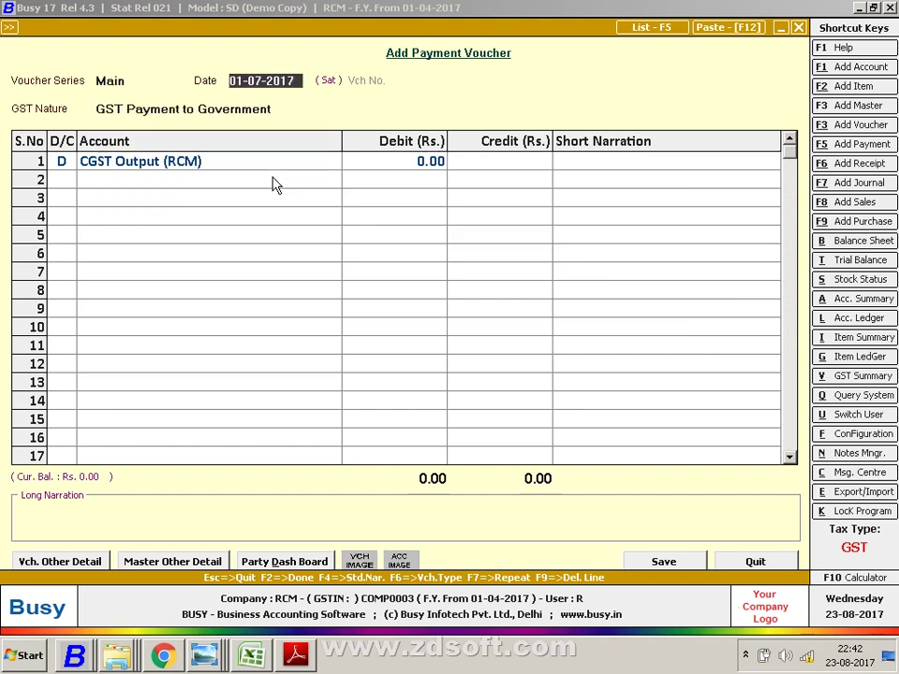
{"action": "type", "text": "3"}
{"action": "key", "text": "BackSpace"}
{"action": "type", "text": "10-08"}
{"action": "key", "text": "Return"}
{"action": "key", "text": "Return"}
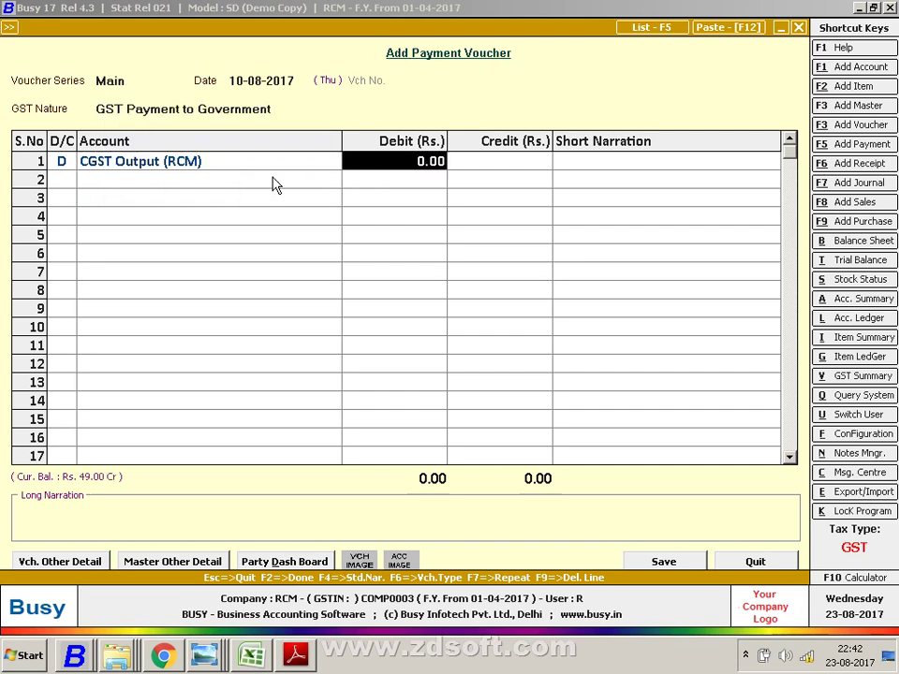
Debit CGST Output (RCM) 49.00 and select SGST Output (RCM) for row 2
{"action": "type", "text": "49"}
{"action": "key", "text": "Return"}
{"action": "key", "text": "Return"}
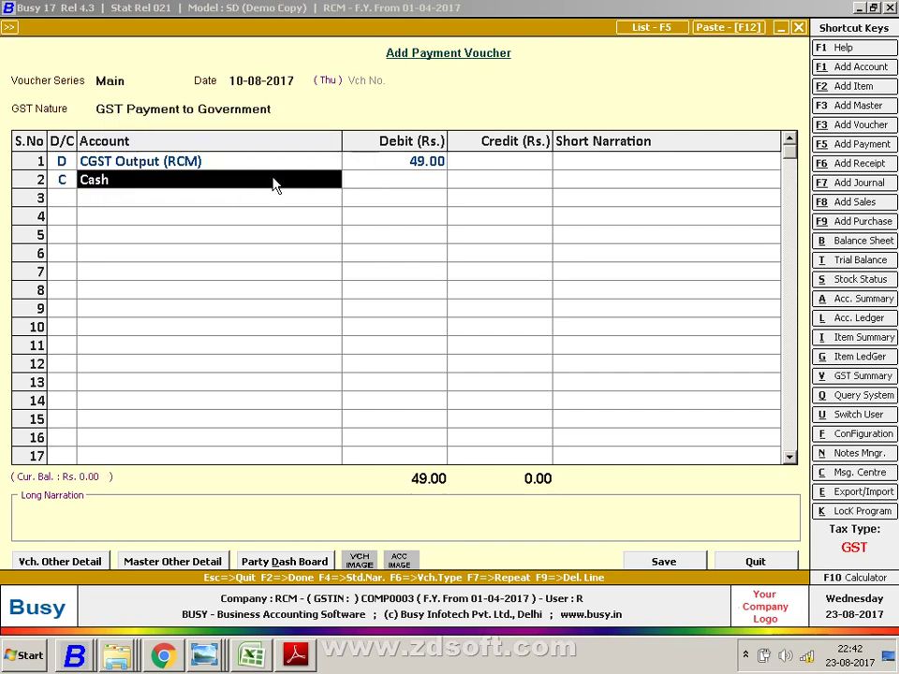
{"action": "type", "text": "D"}
{"action": "key", "text": "Return"}
{"action": "type", "text": "sG"}
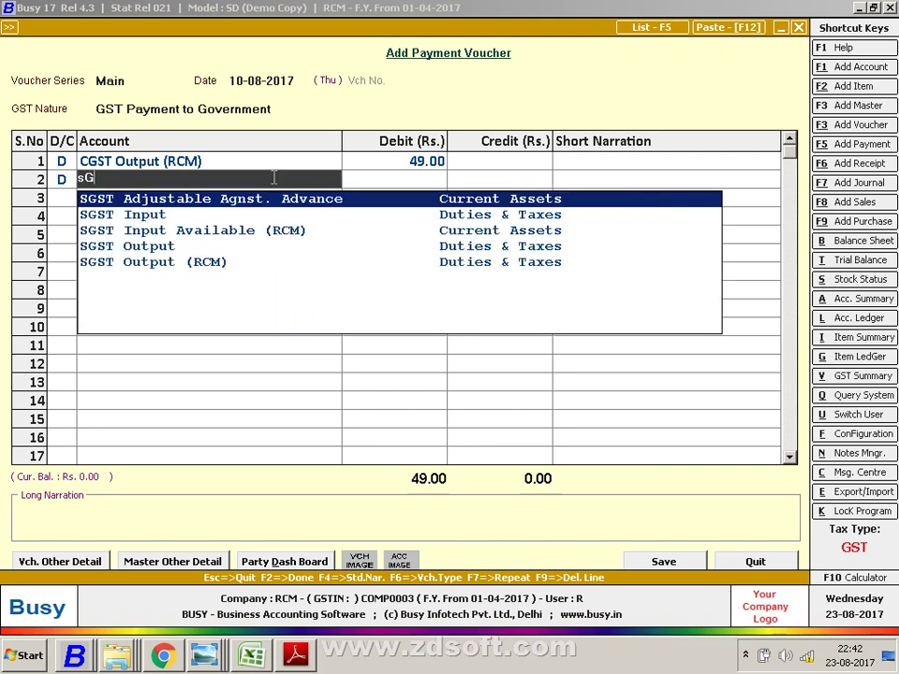
{"action": "type", "text": "S"}
{"action": "key", "text": "Down"}
{"action": "key", "text": "Down"}
{"action": "key", "text": "Down"}
{"action": "key", "text": "Down"}
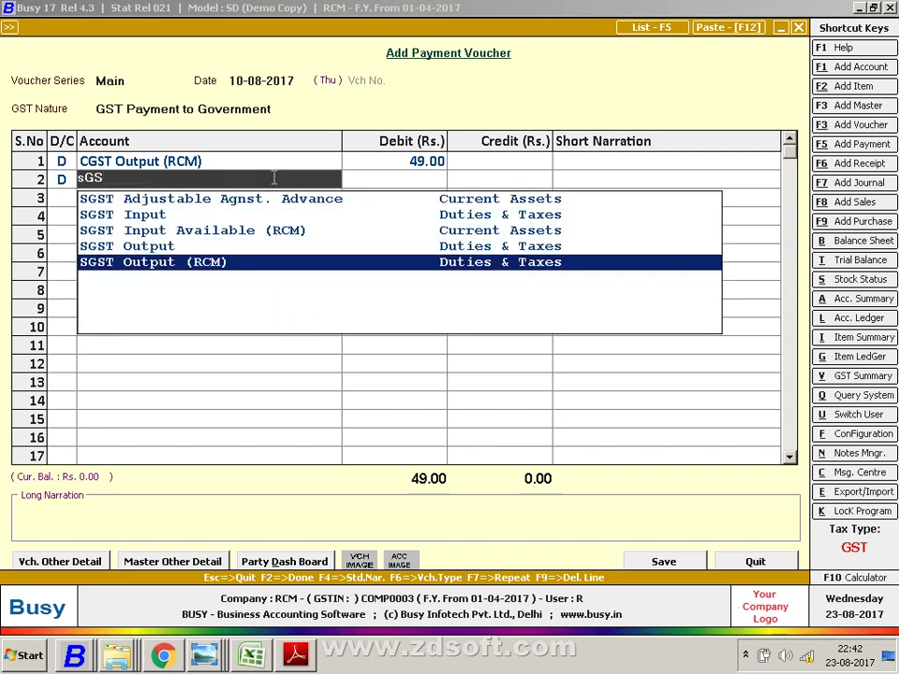
{"action": "key", "text": "Return"}
{"action": "key", "text": "Return"}
{"action": "key", "text": "Return"}
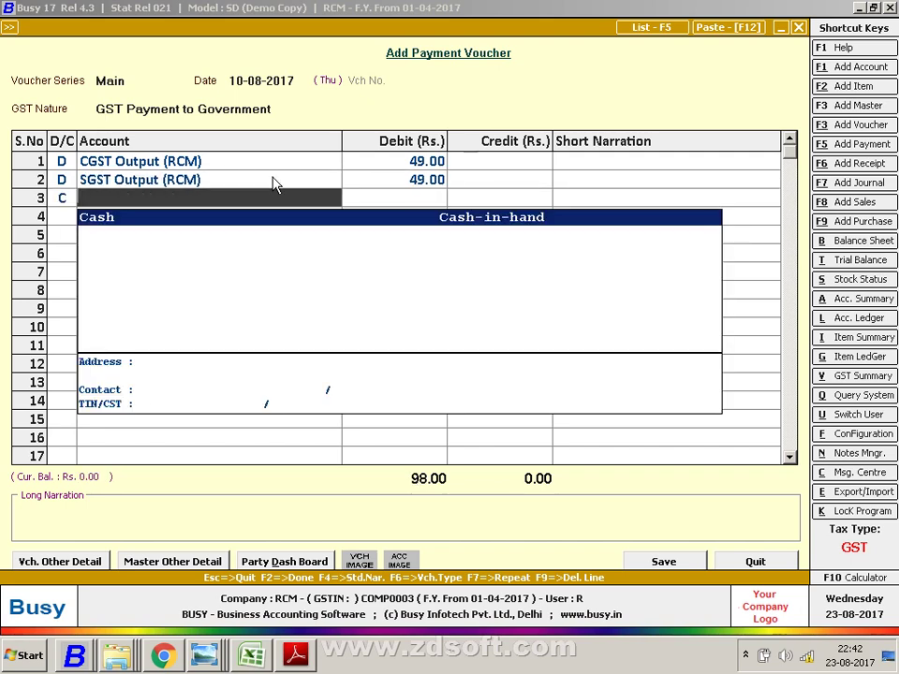
{"action": "key", "text": "Return"}
{"action": "key", "text": "Return"}
{"action": "key", "text": "Return"}
{"action": "key", "text": "Return"}
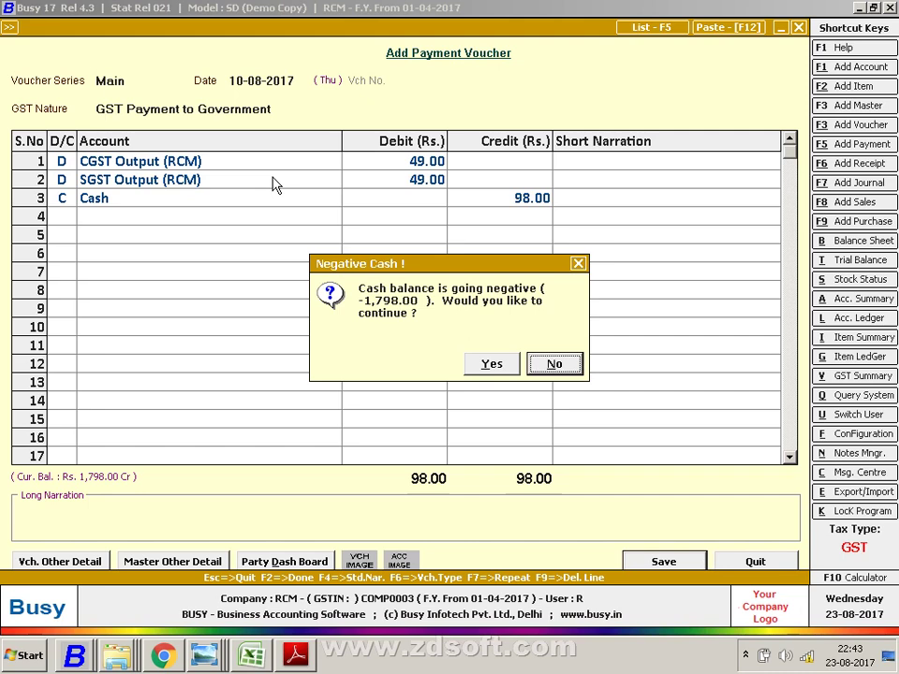
Accept the negative cash warning and confirm the 49.00 CGST and SGST payment details
{"action": "key", "text": "Left"}
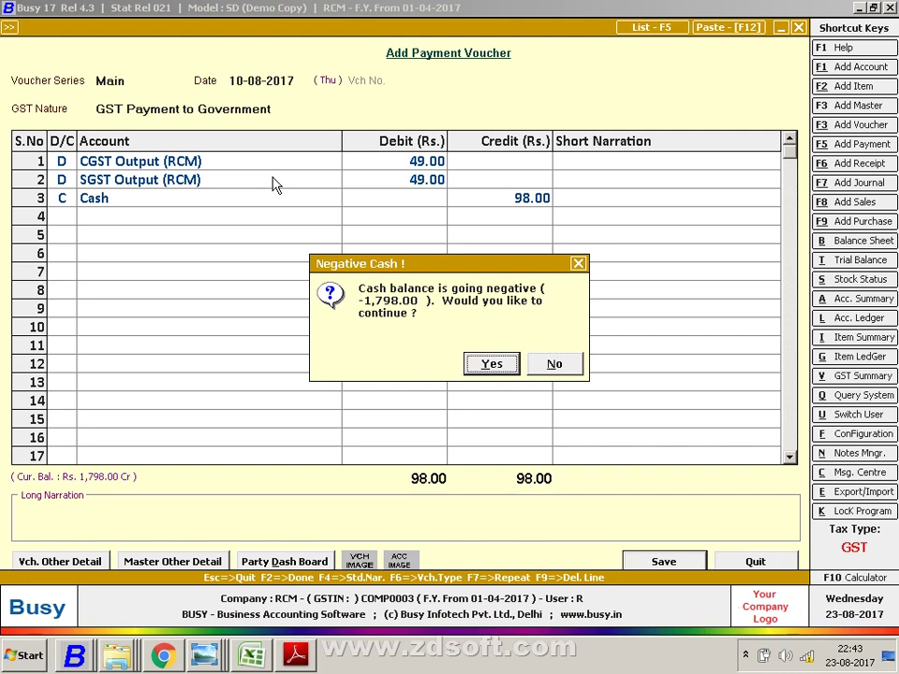
{"action": "key", "text": "Return"}
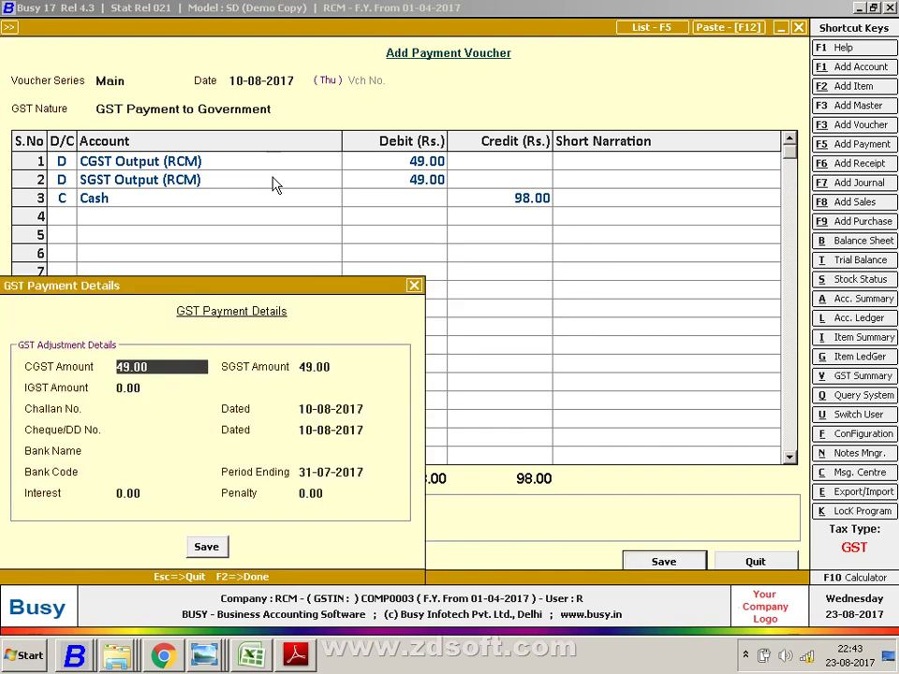
{"action": "key", "text": "Return"}
{"action": "key", "text": "Return"}
{"action": "key", "text": "Return"}
{"action": "key", "text": "Return"}
{"action": "key", "text": "Return"}
{"action": "key", "text": "Return"}
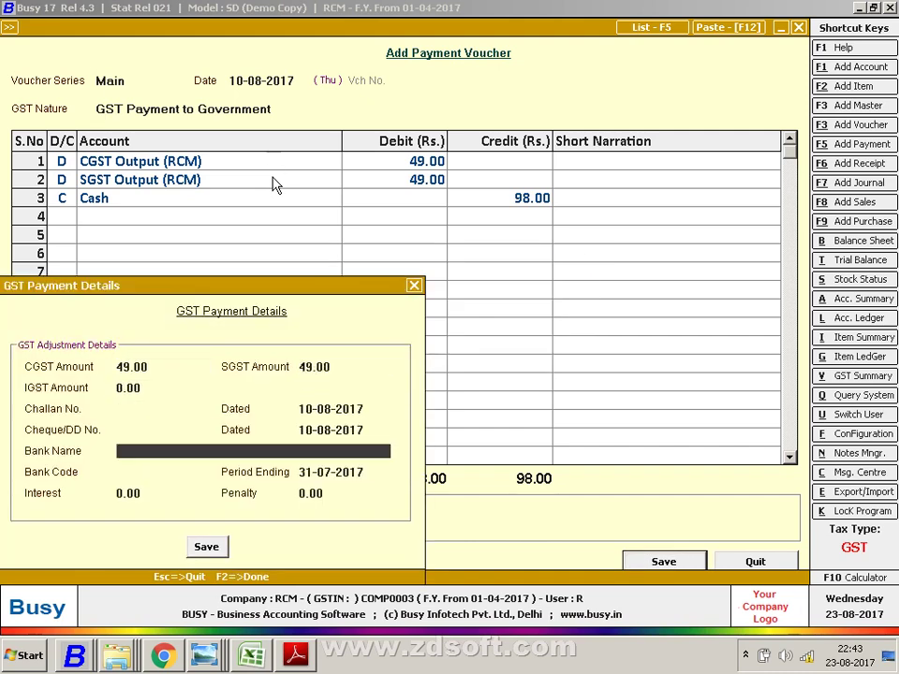
{"action": "key", "text": "Return"}
{"action": "key", "text": "Return"}
{"action": "key", "text": "Return"}
{"action": "key", "text": "Return"}
{"action": "key", "text": "Return"}
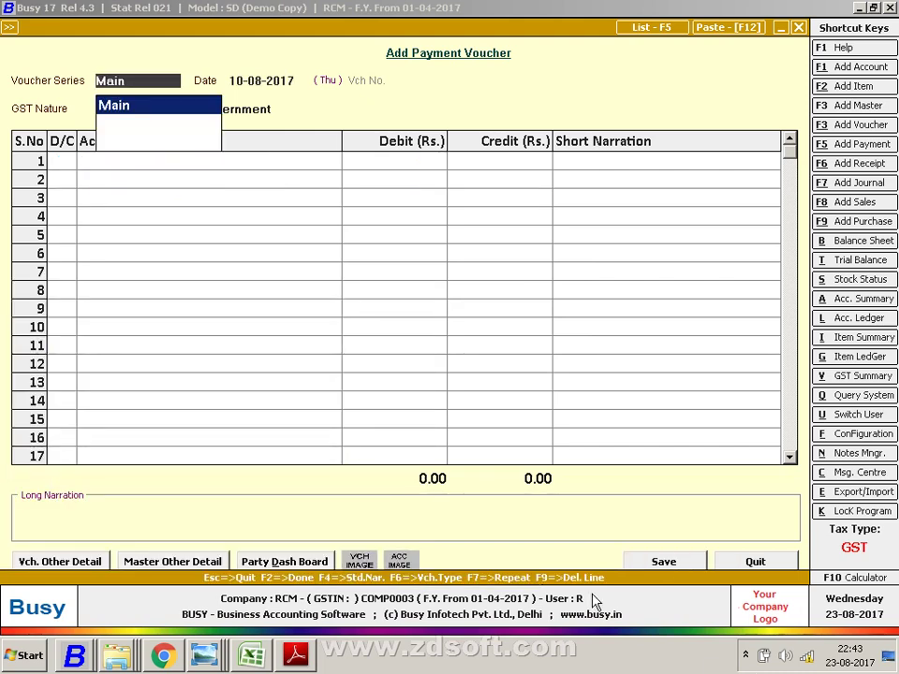
Show the Windows desktop and expand the hidden notification-area icons
{"action": "right_click", "coordinate": [469, 663]}
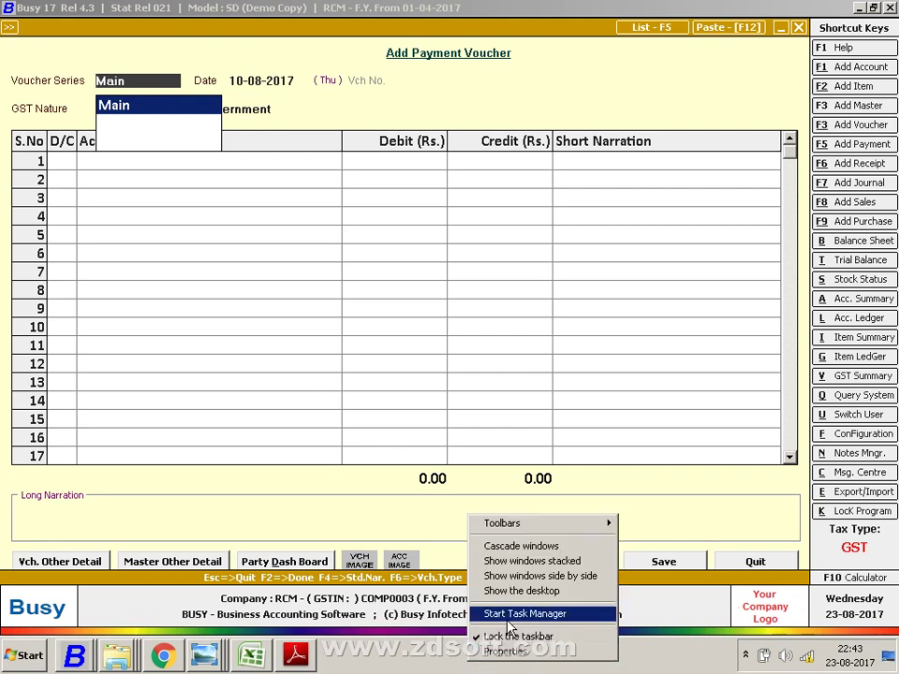
{"action": "left_click", "coordinate": [548, 595]}
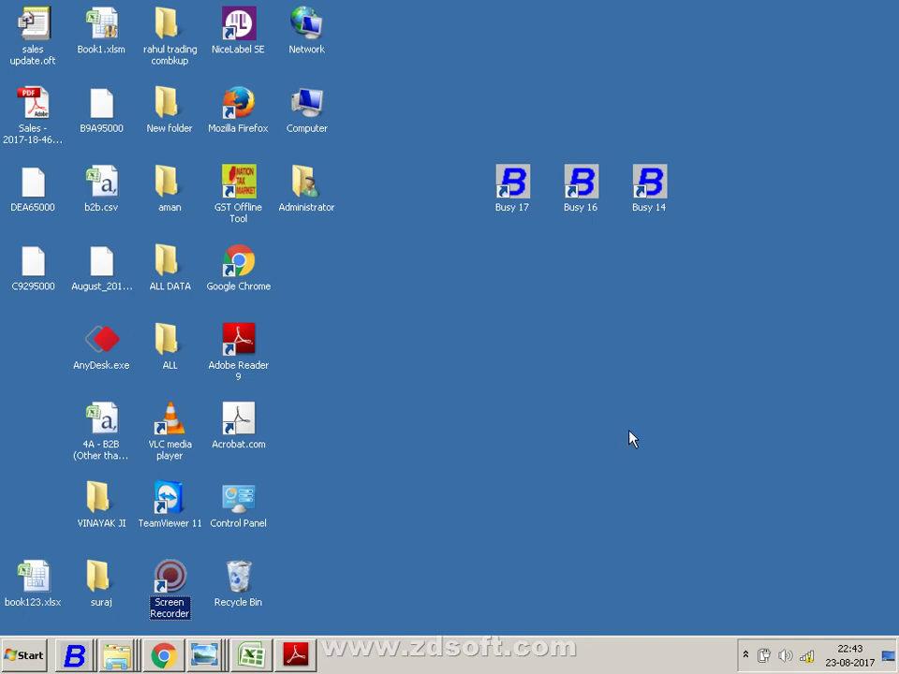
{"action": "left_click", "coordinate": [747, 646]}
{"action": "right_click", "coordinate": [745, 646]}
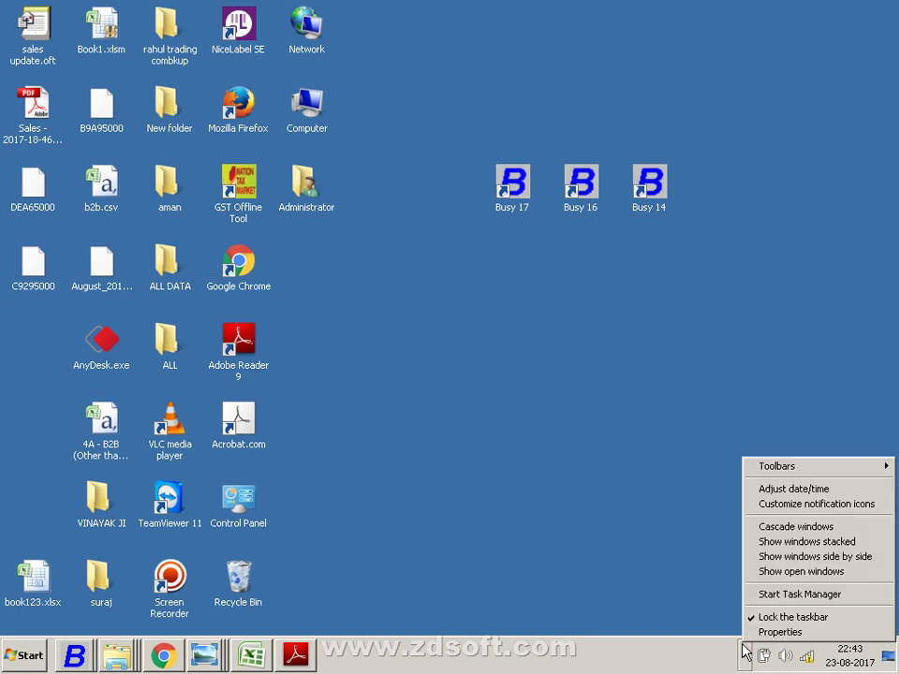
{"action": "left_click", "coordinate": [722, 557]}
{"action": "left_click", "coordinate": [747, 654]}
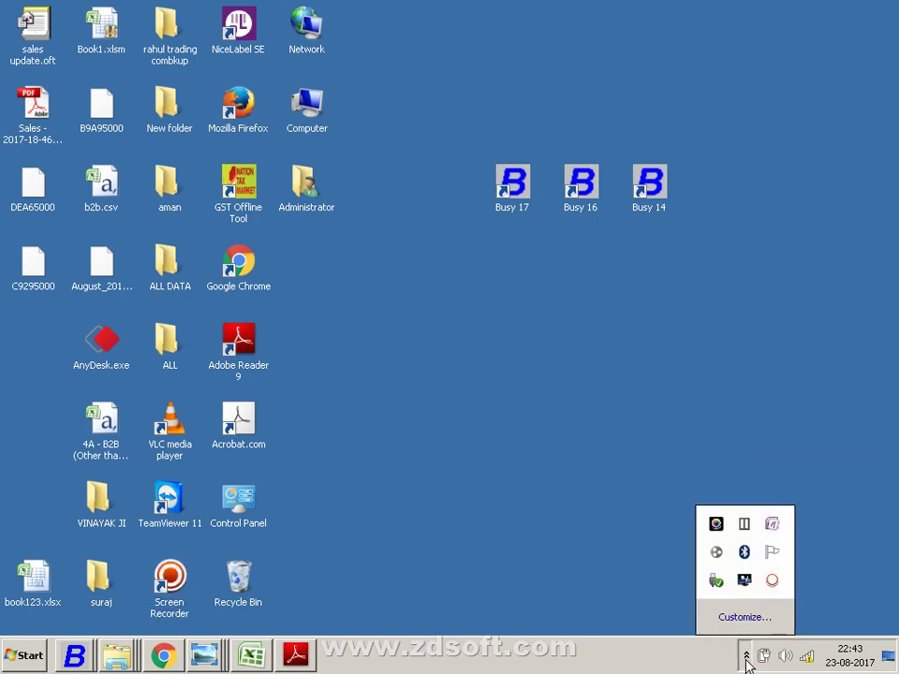